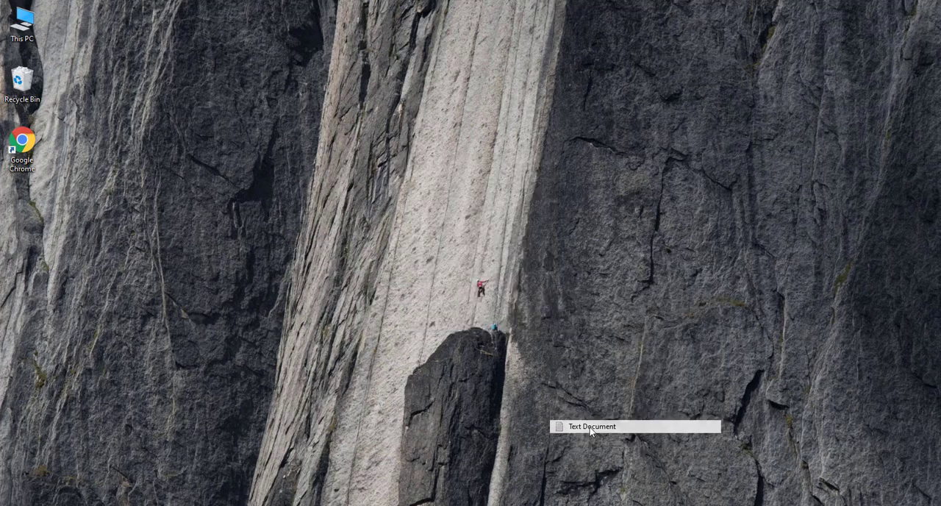
Create a new text document on the desktop and open it.
key(Return)
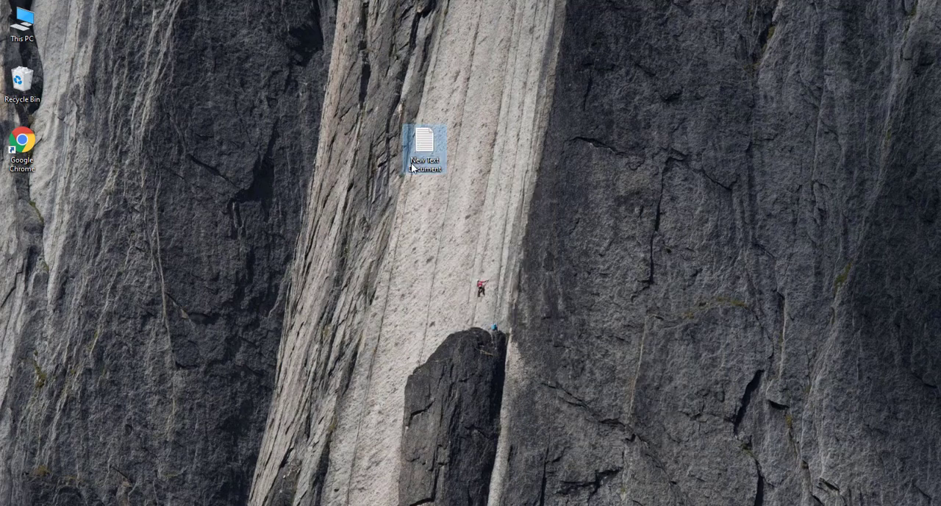
key(Return)
Write the greeting "Hellooo Fellowsss..." on the first line, followed by a blank line.
text(A)
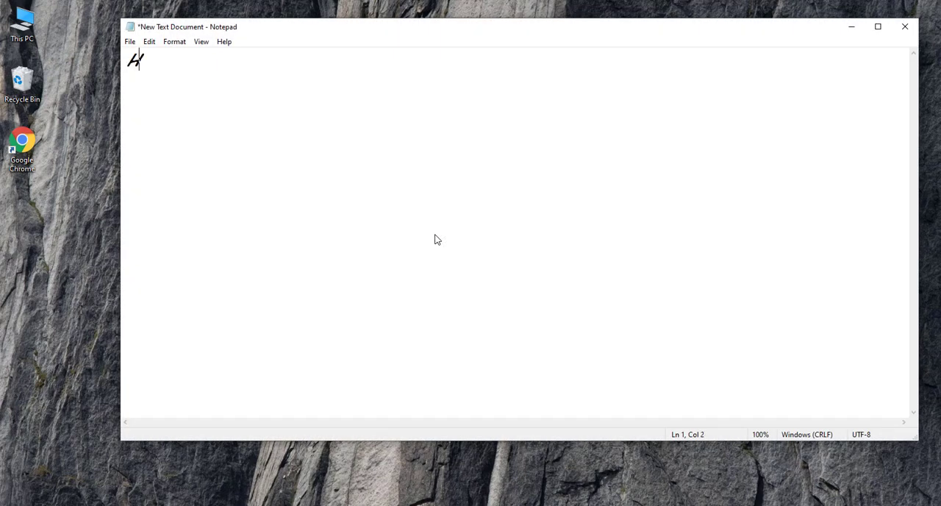
text(eloo)
key(BackSpace)
key(BackSpace)
text(looo Fellowsss...)
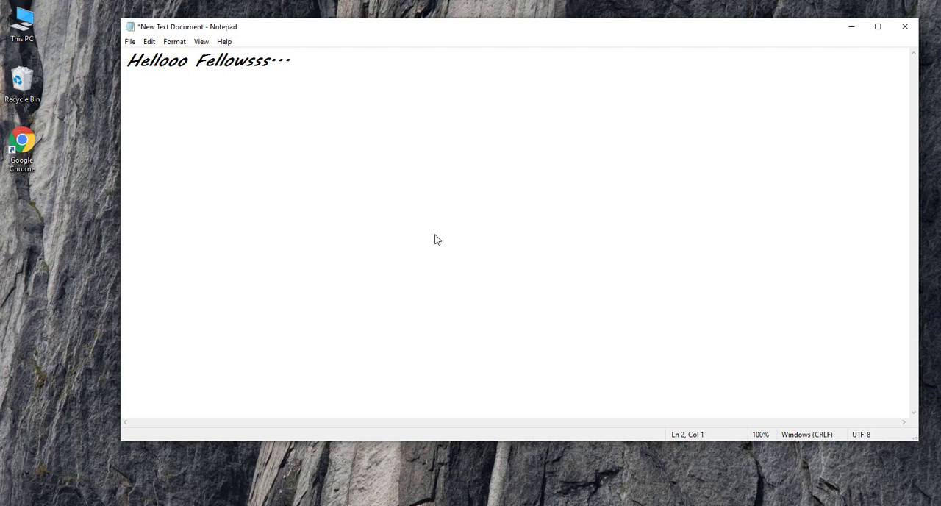
key(Return)
Add "hope you all are doing greatt.." below the greeting.
text(hope yu)
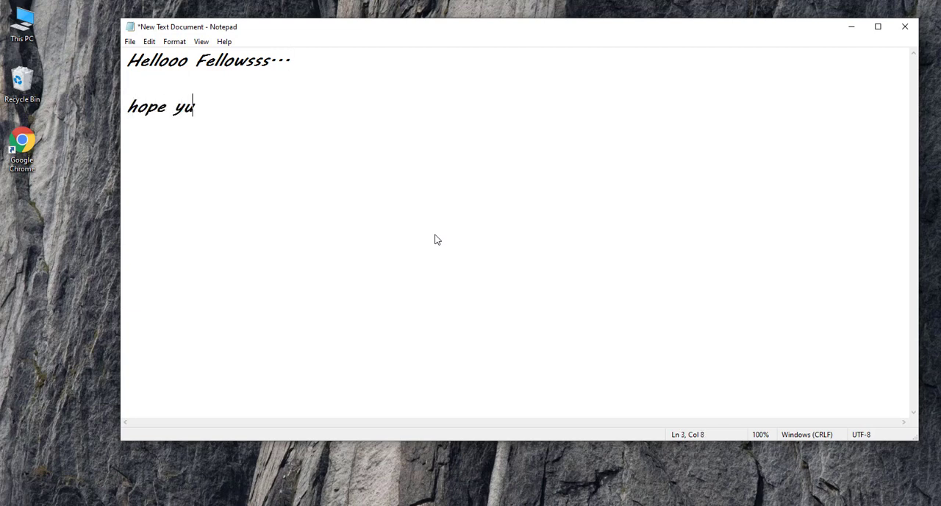
key(BackSpace)
text(ou all are )
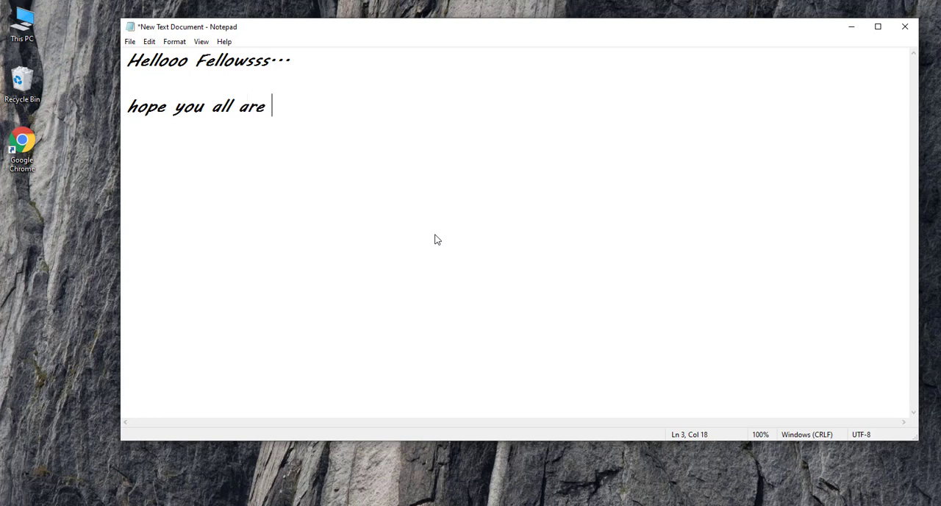
text(doing gre)
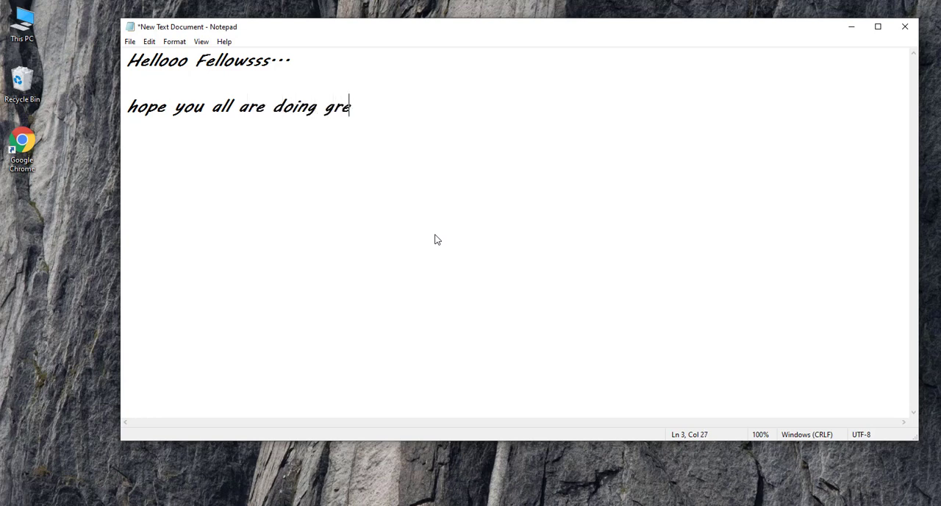
text(att..)
Replace all the text with "am excited today becuase today's video is going to be".
key(ctrl+a)
key(BackSpace)
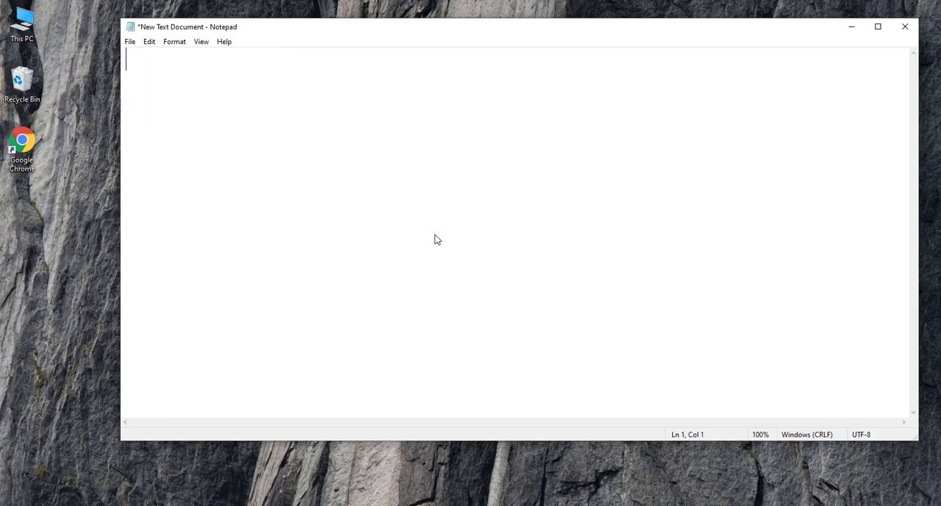
text(am exci)
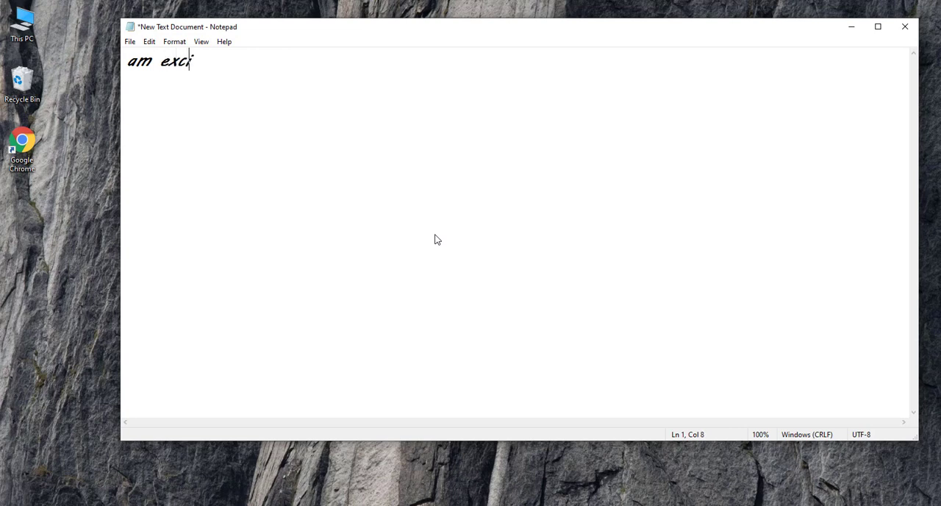
text(ted today)
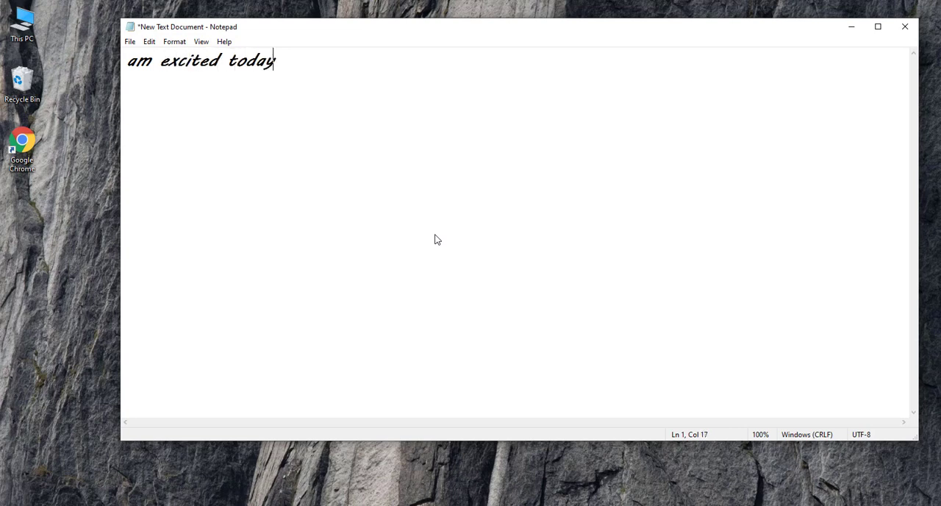
text( becuase today's)
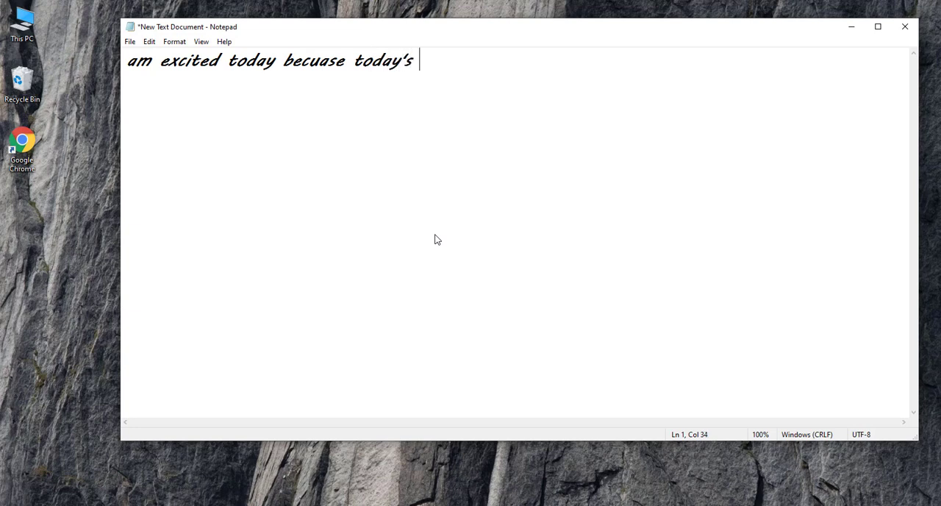
text( video is)
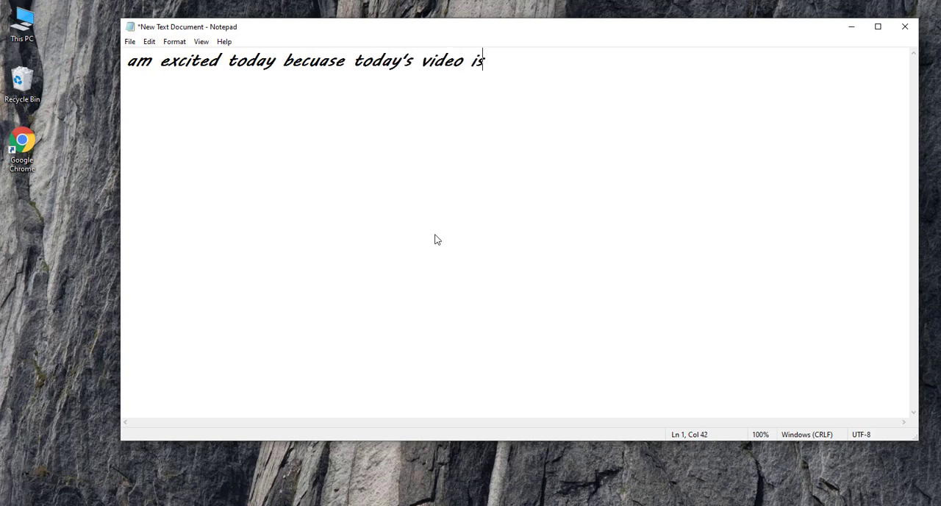
text( going to b)
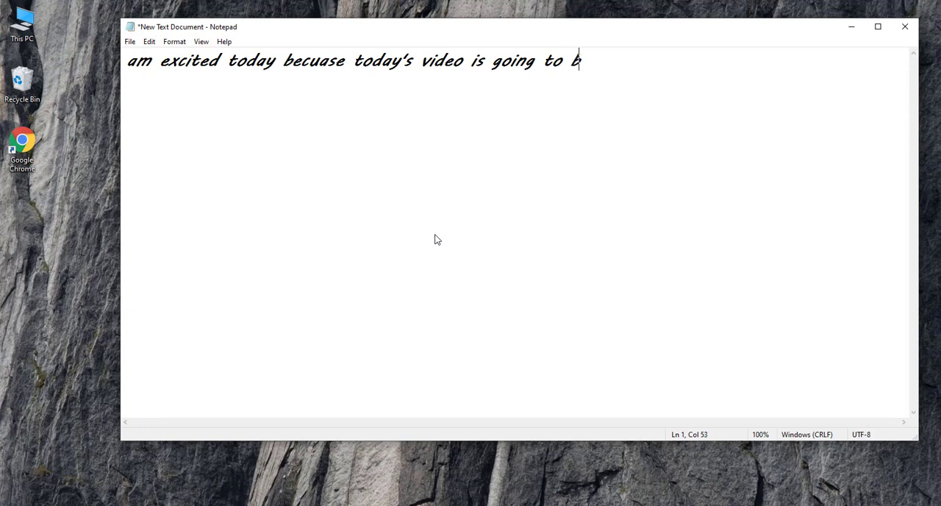
text(e really int)
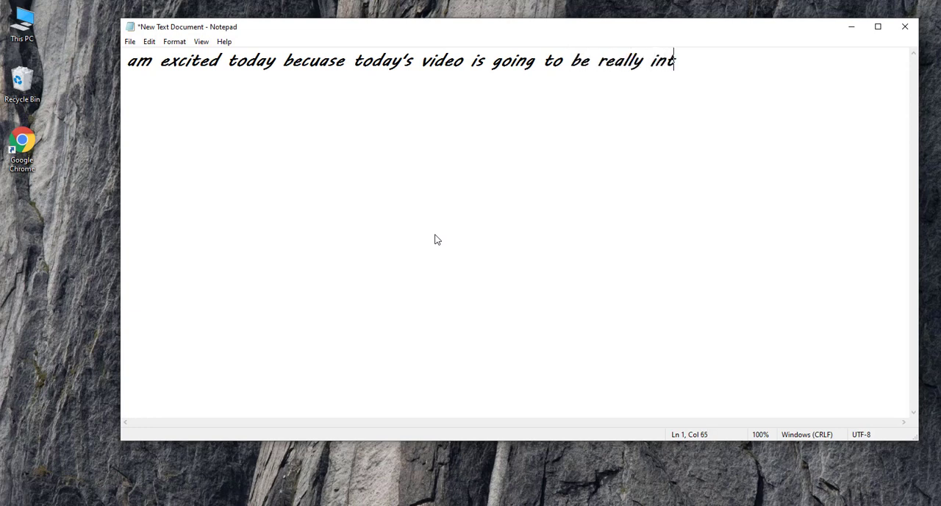
text(eresting)
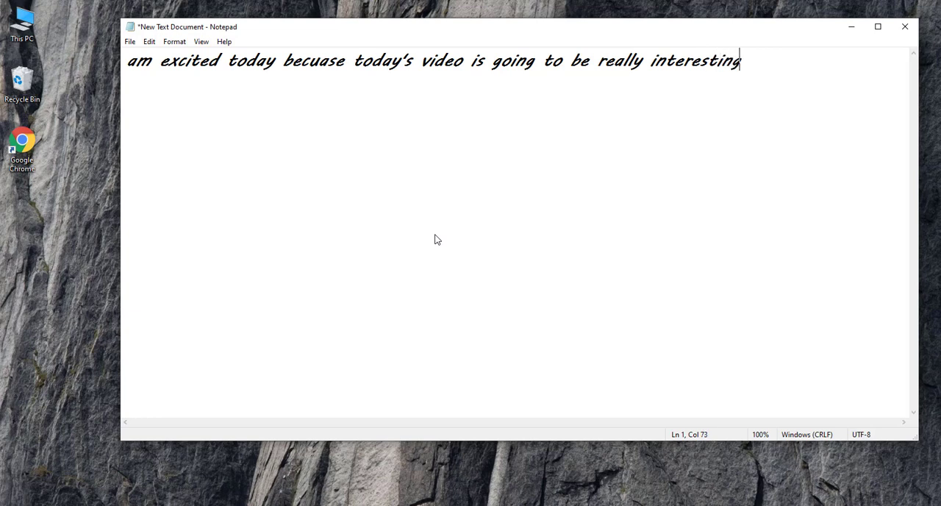
text(.. and a bit long  )
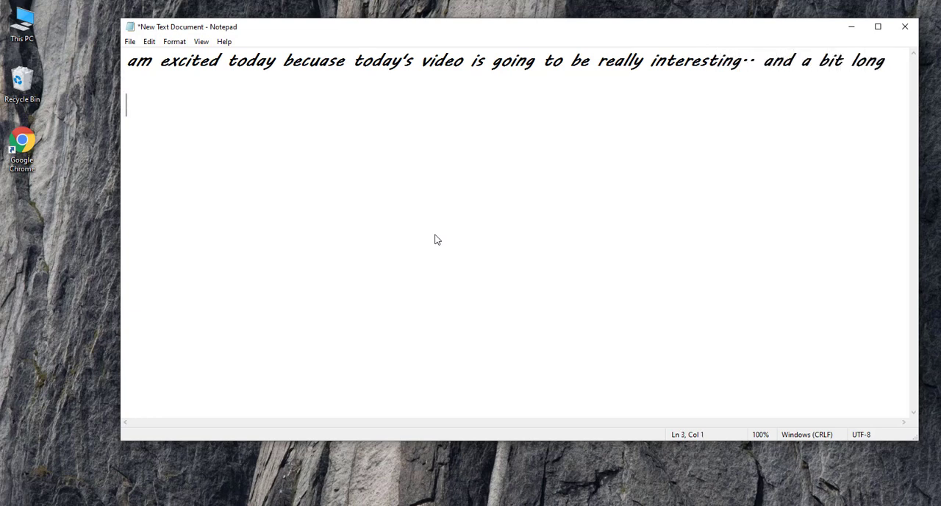
text(everyo)
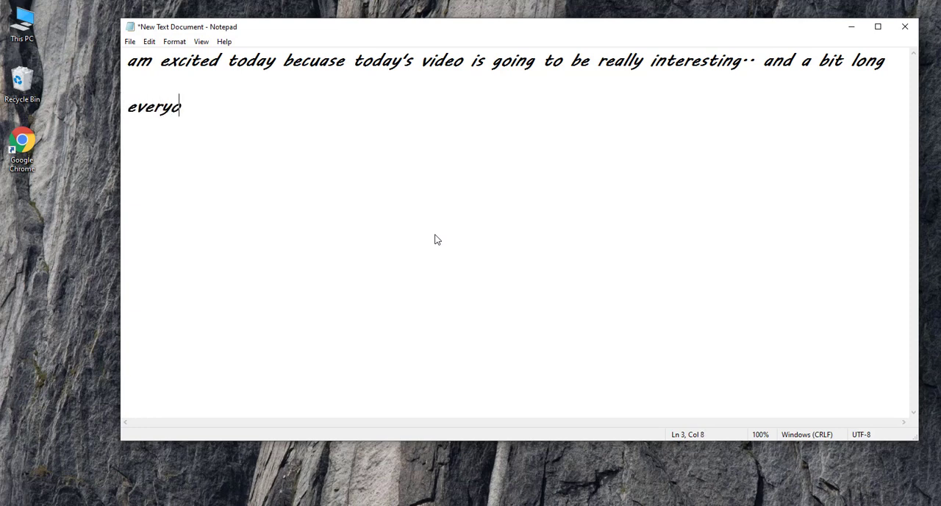
text(ne needs t)
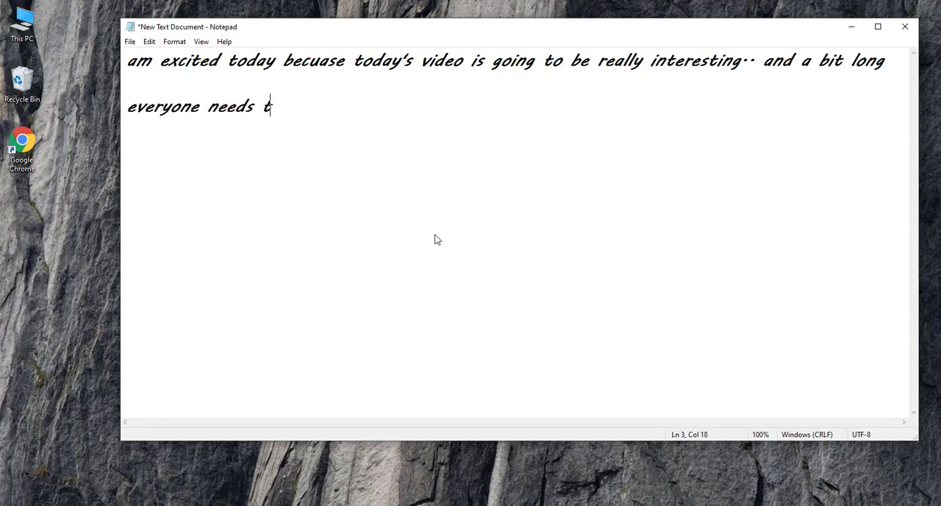
text(his tutorial..)
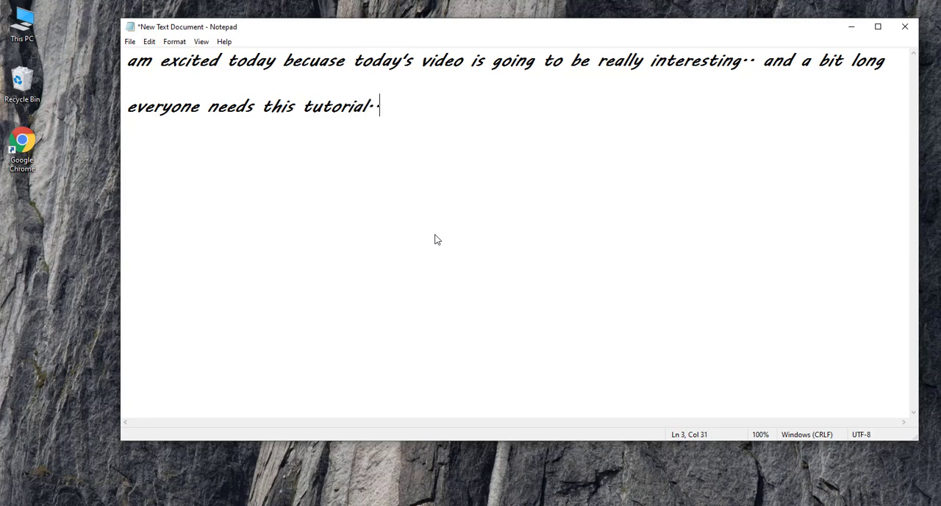
Replace all the text with "cause today i am going to show you".
key(ctrl+a)
key(BackSpace)
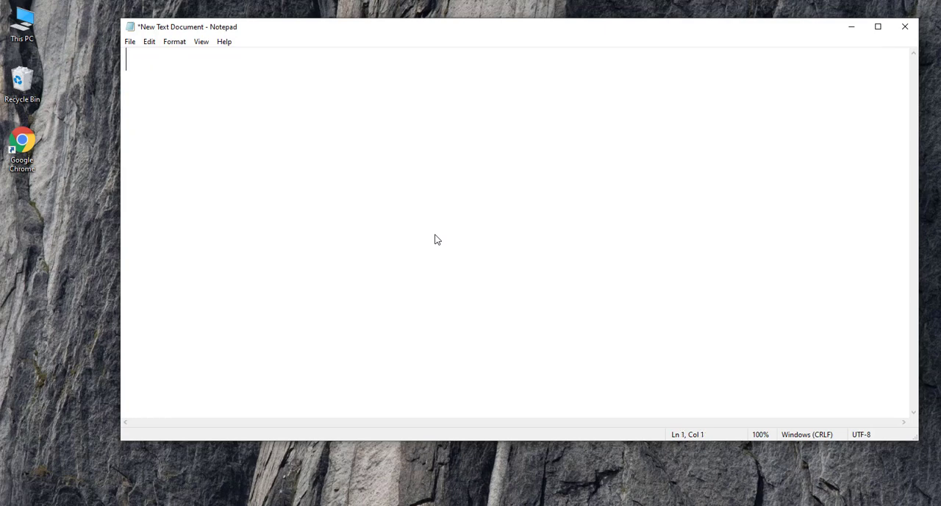
text(cause t)
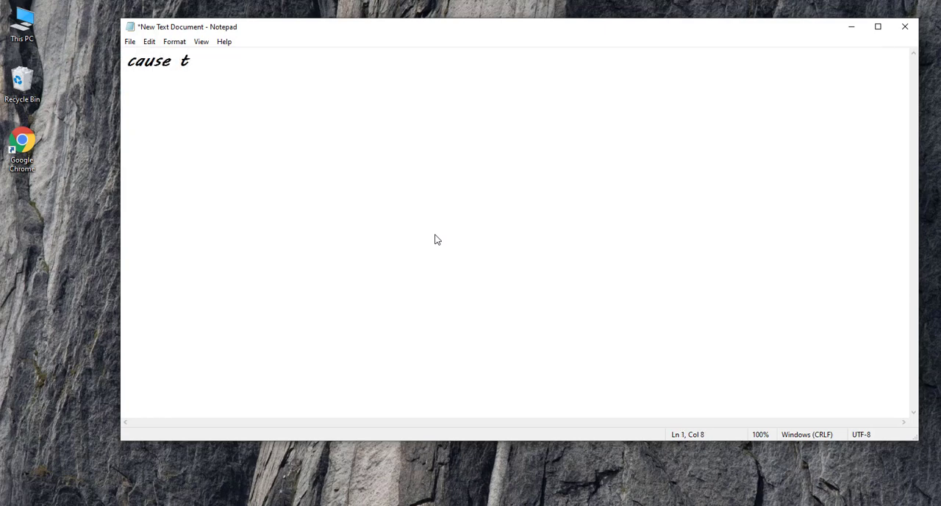
text(oday i am going )
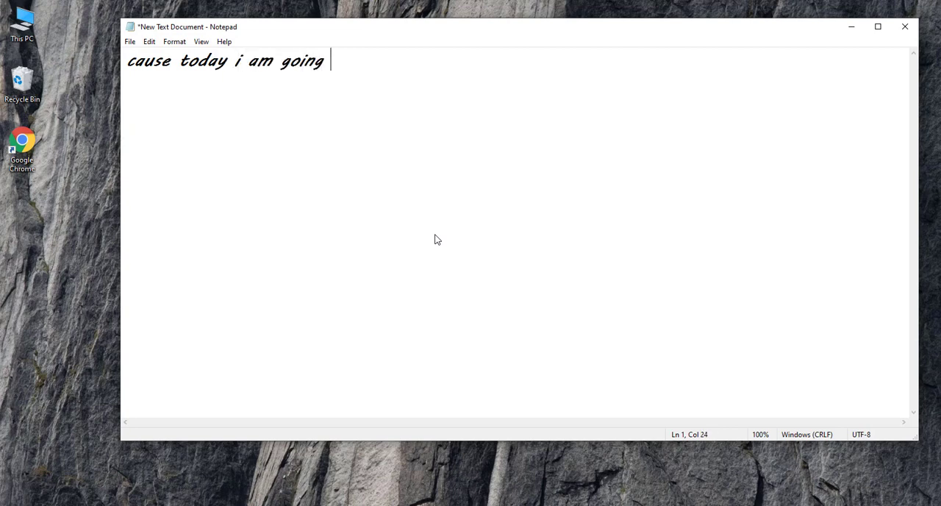
text(to show )
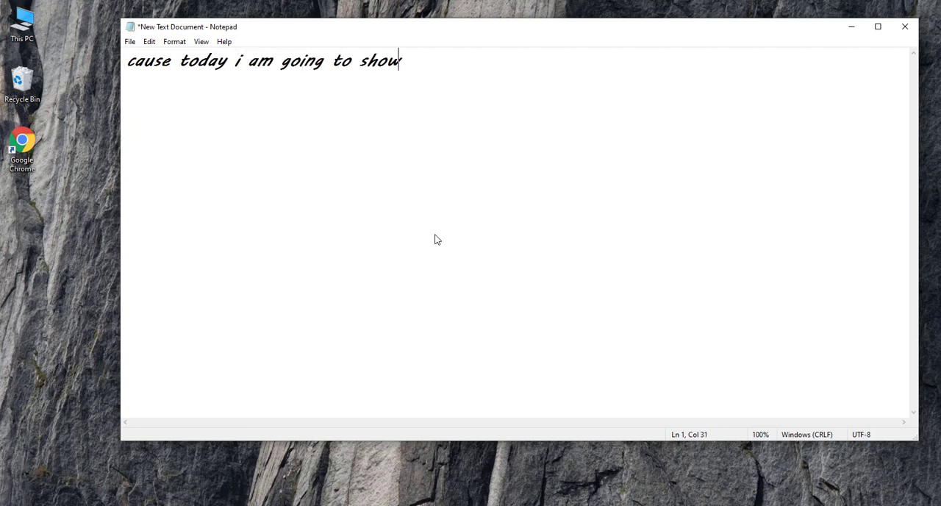
text(you)
Replace all the text with "how to make a interactive and beautifull".
key(ctrl+a)
text(how to m)
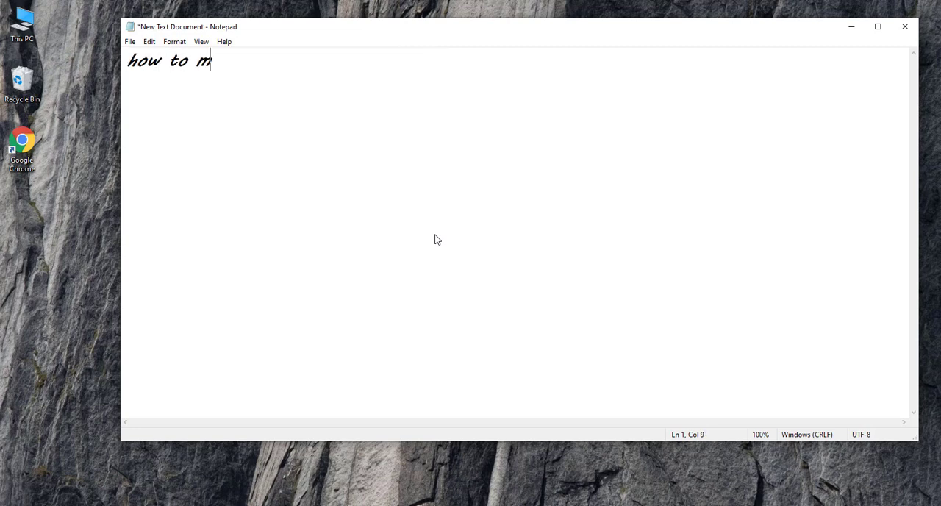
text(ake a interac)
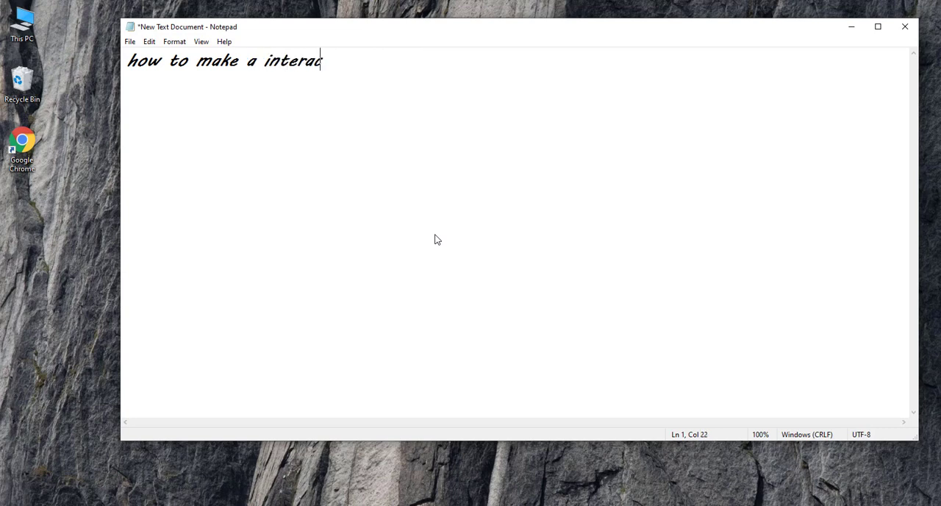
text(tive and bea)
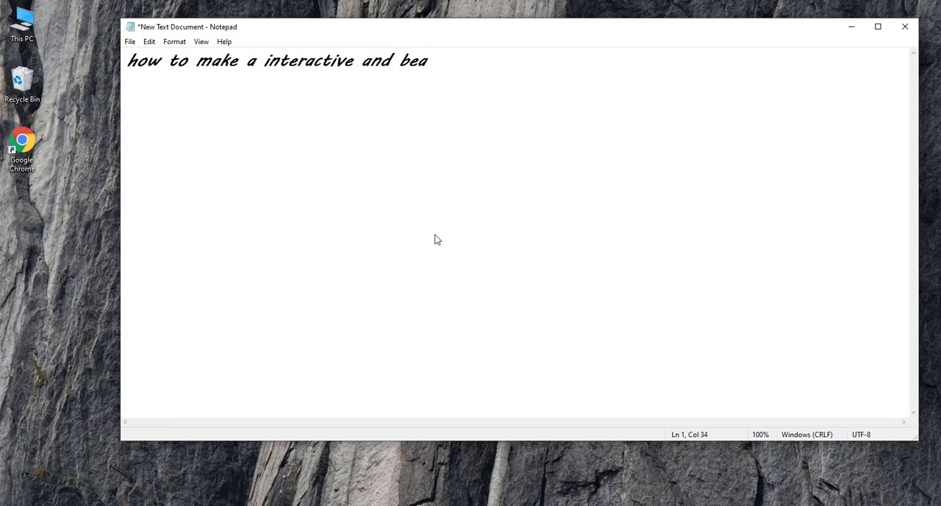
text(utifull)
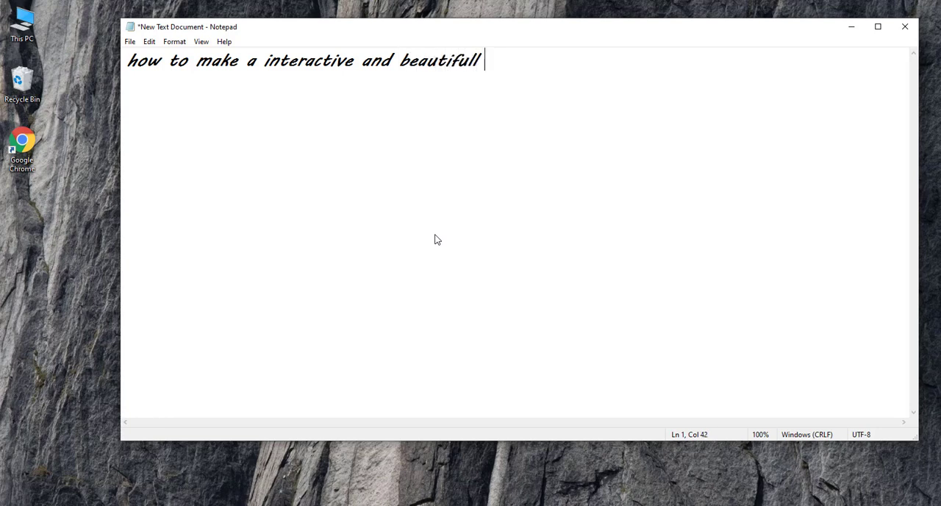
text( to do lid)
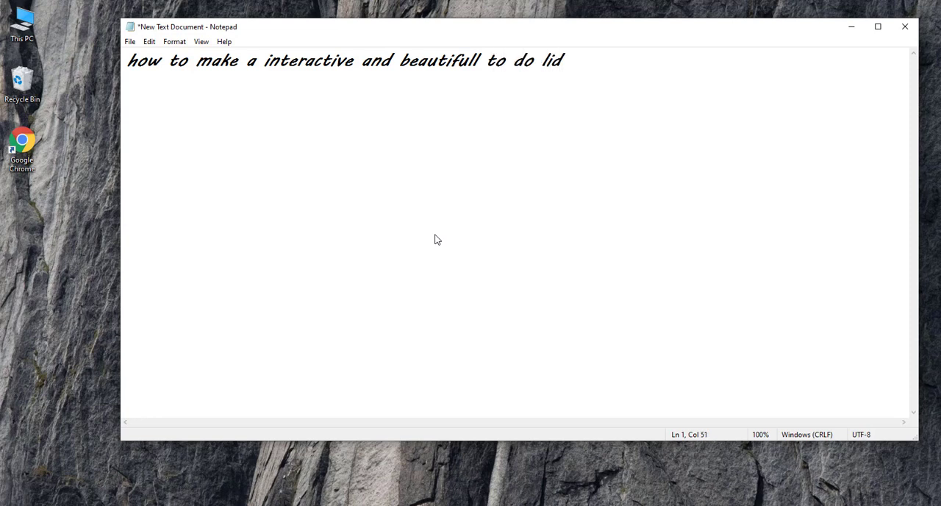
Continue the sentence with "to do list.. check list for your daily tasks.." and leave a blank line below it.
key(BackSpace)
text(st-- check list )
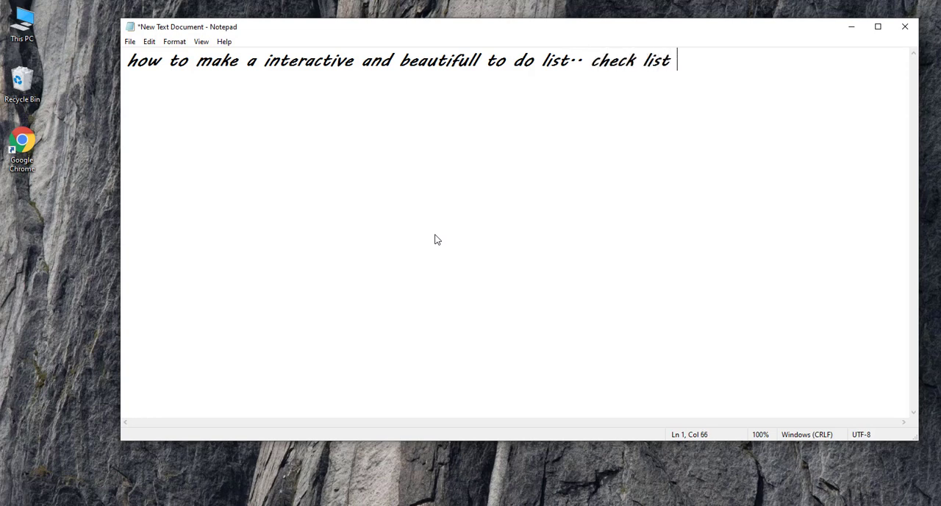
text(for you)
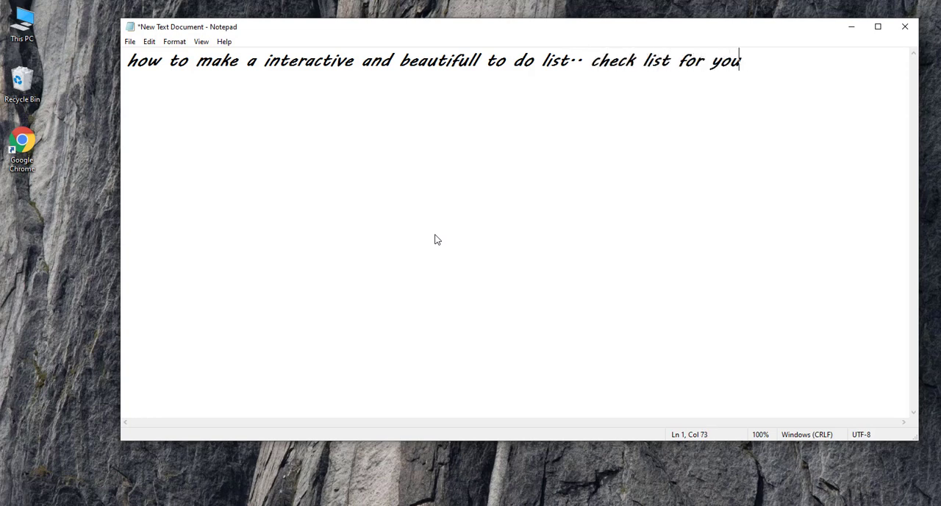
text(r daily tasks--  )
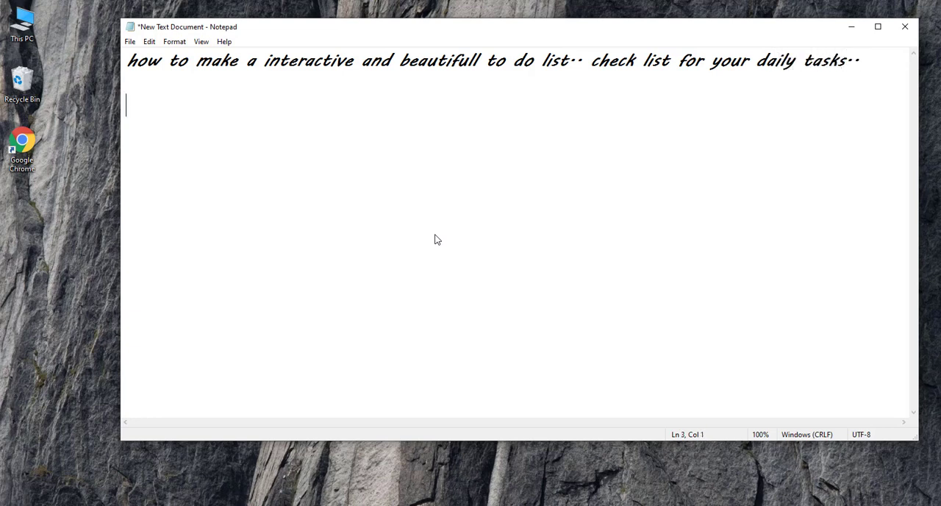
text(this is for)
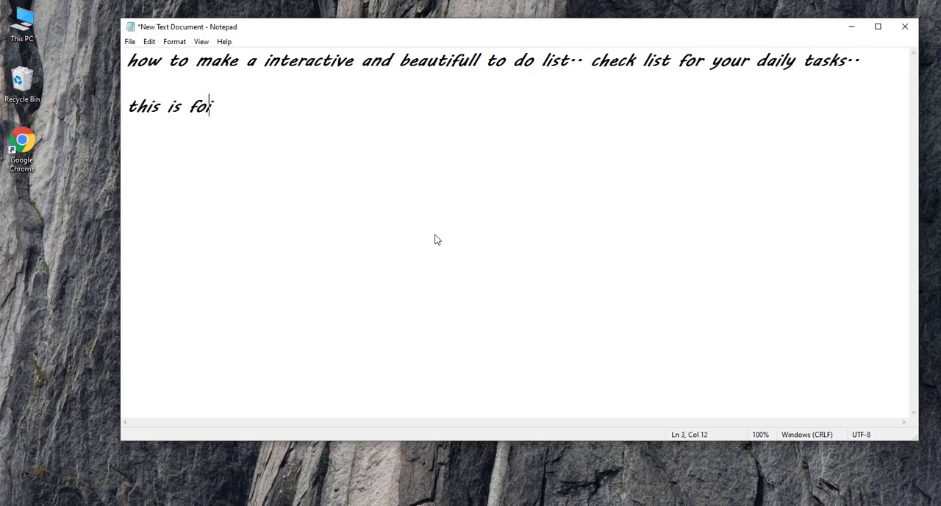
Add the line "this is going to be amazing.." below the to-do list sentence.
key(BackSpace)
key(BackSpace)
key(BackSpace)
text(going to be a)
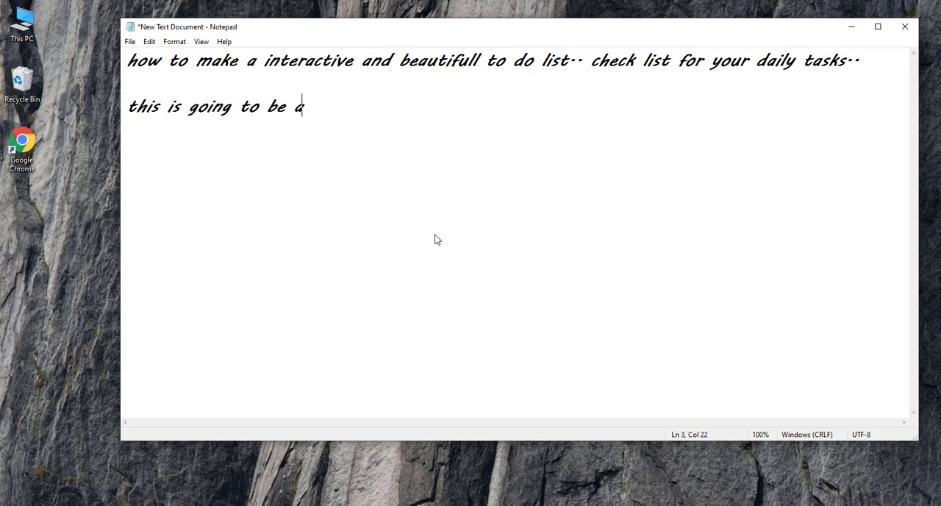
text(mazing..)
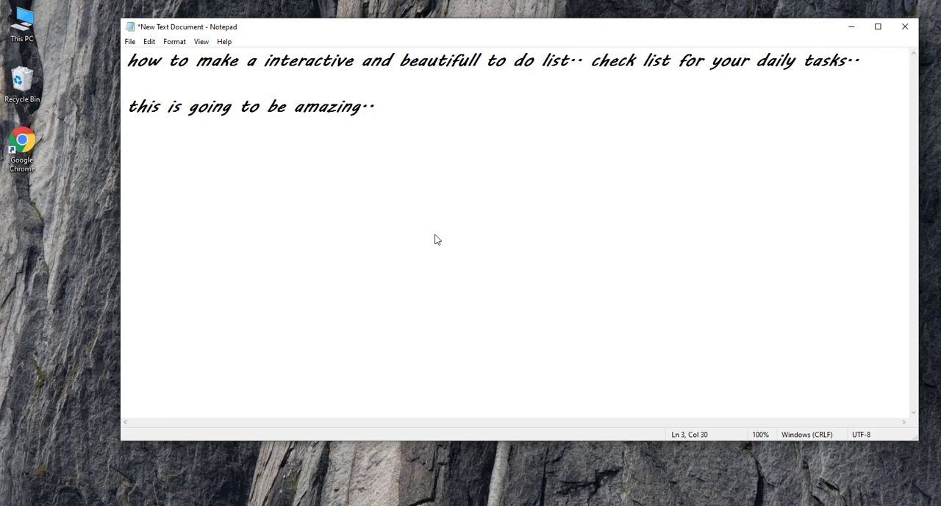
Replace all the text with "so without a further ado" and start a new line below it.
key(ctrl+a)
key(BackSpace)
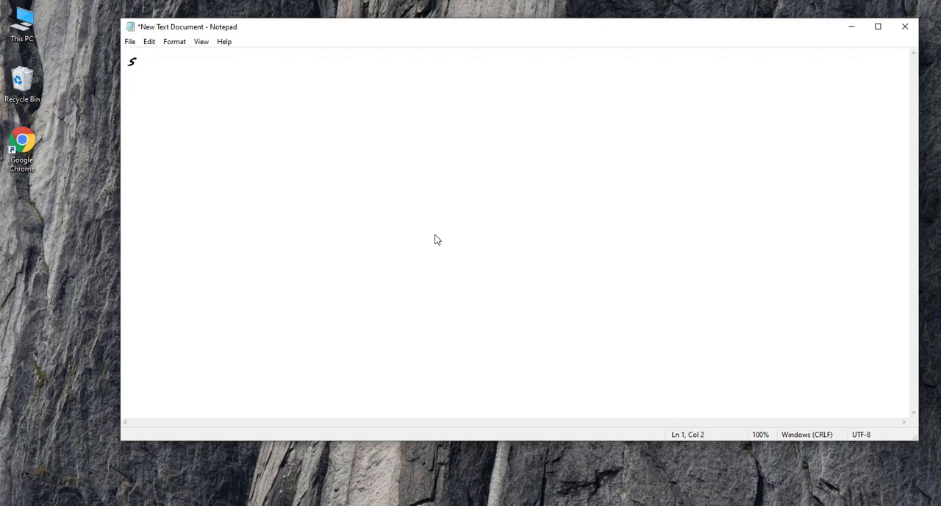
text(so without )
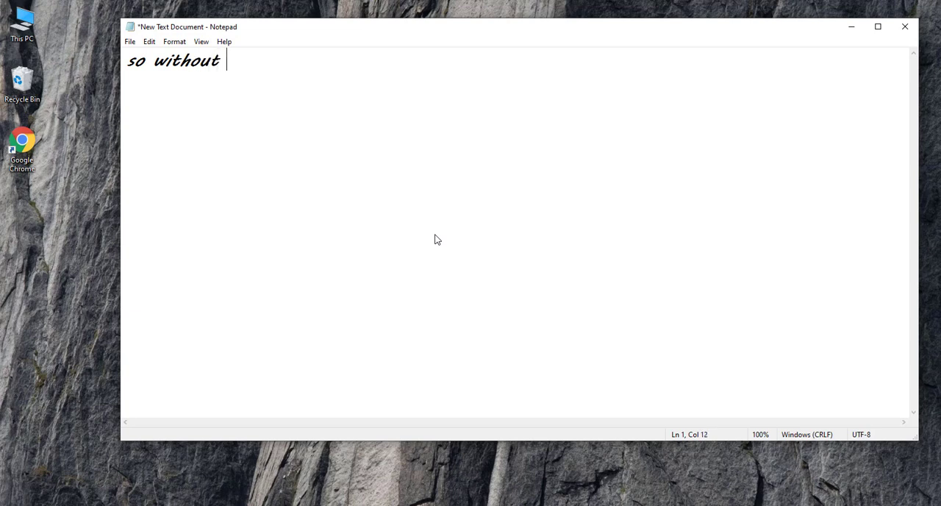
text(a further)
text( ad)
key(BackSpace)
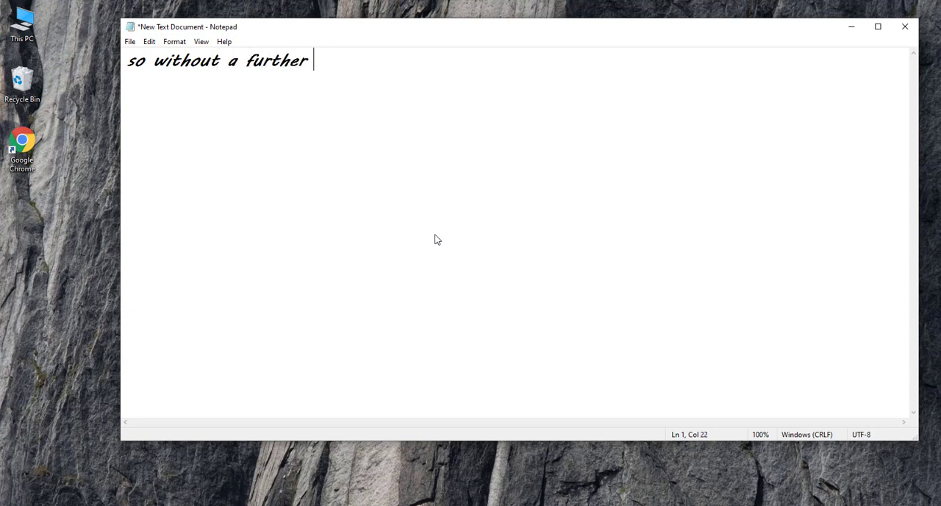
text(ado)
key(Return)
Replace all the text with "lets get straight into it..." and clear the document once the message has been shown.
key(ctrl+a)
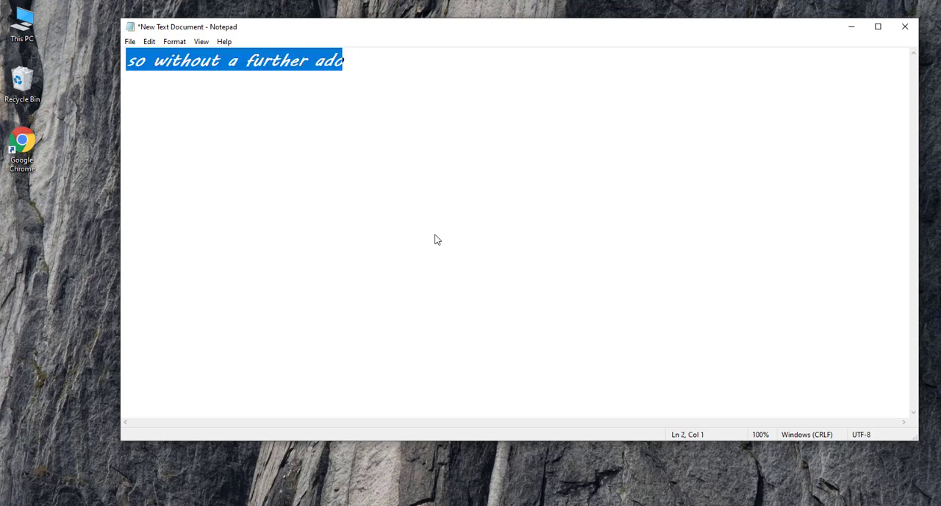
key(BackSpace)
text(lets g)
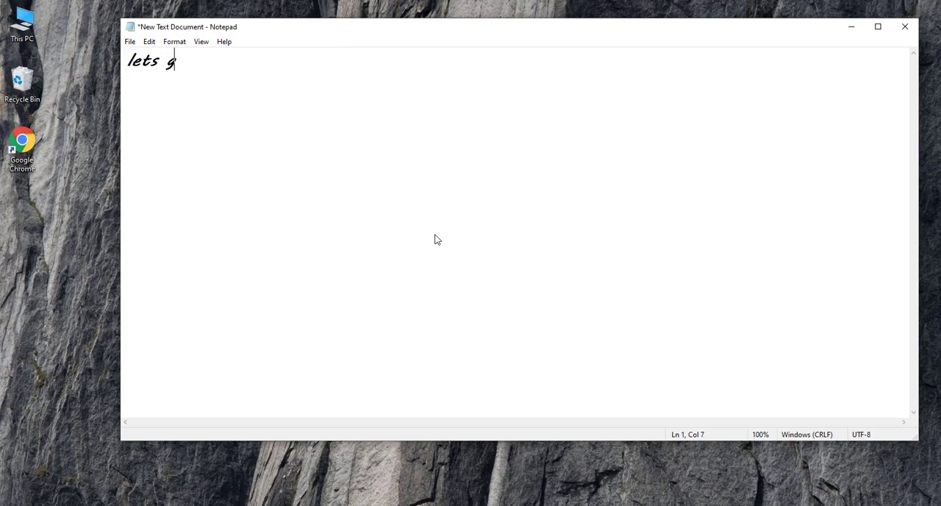
text(et straig)
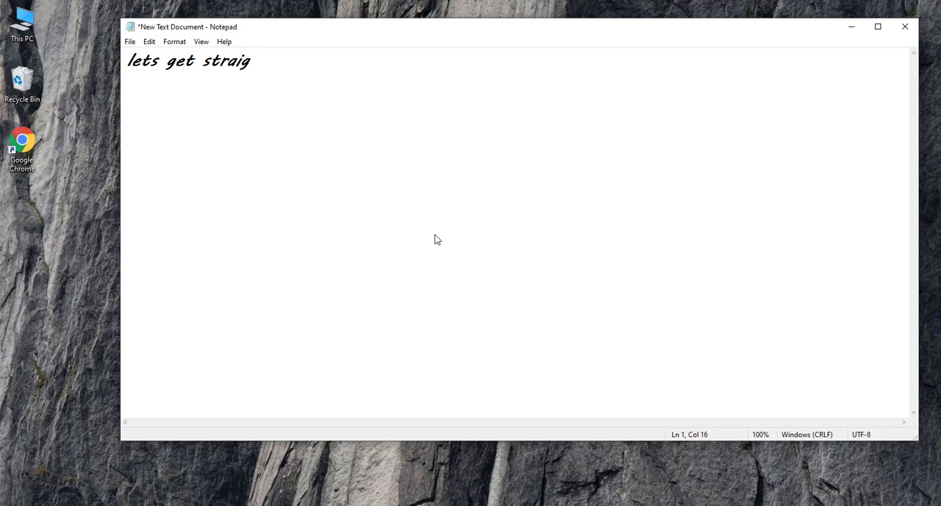
text(ht into i)
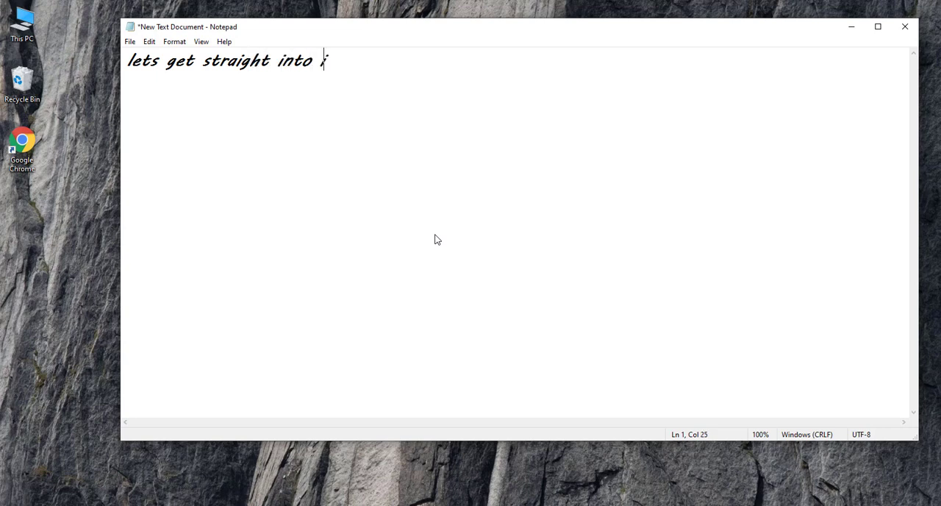
text(t...)
key(ctrl+a)
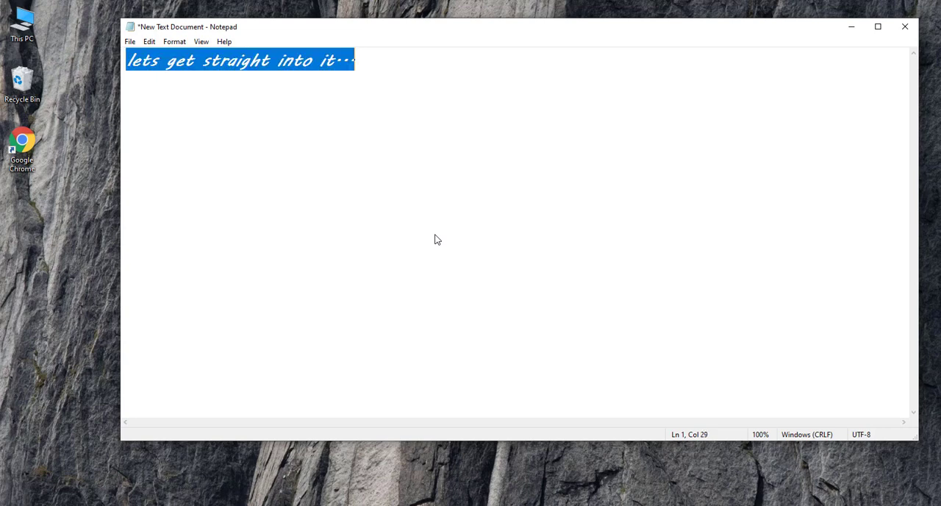
key(BackSpace)
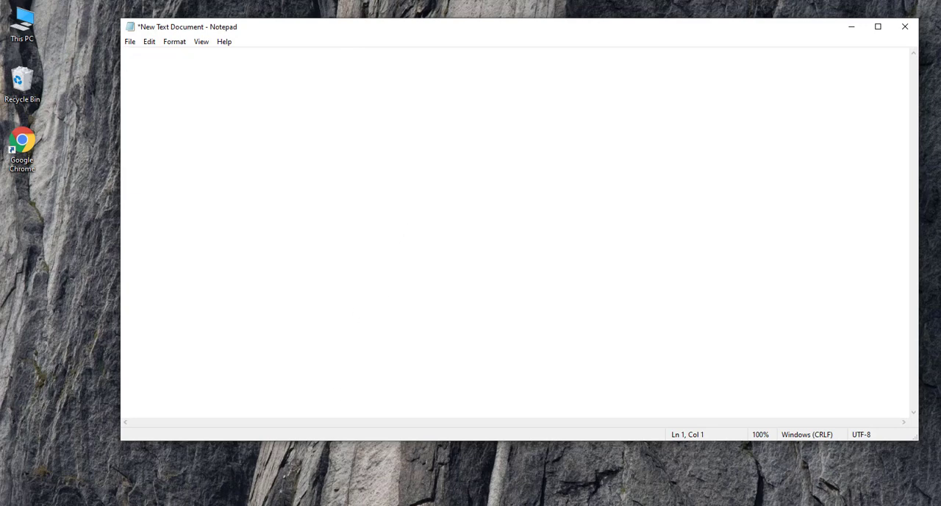
Switch to Chrome and open a new blank Google Sheets spreadsheet through the address sheets.new.
key(alt+Tab)
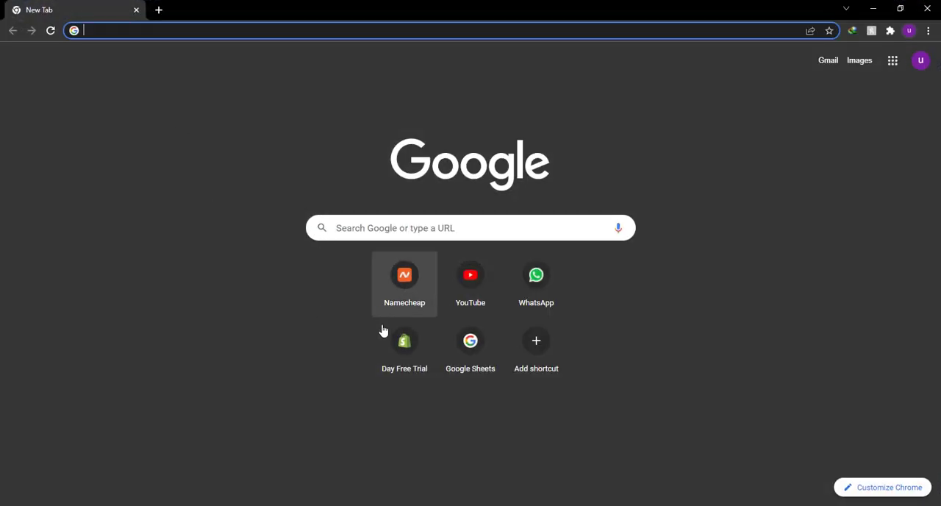
text(sheets)
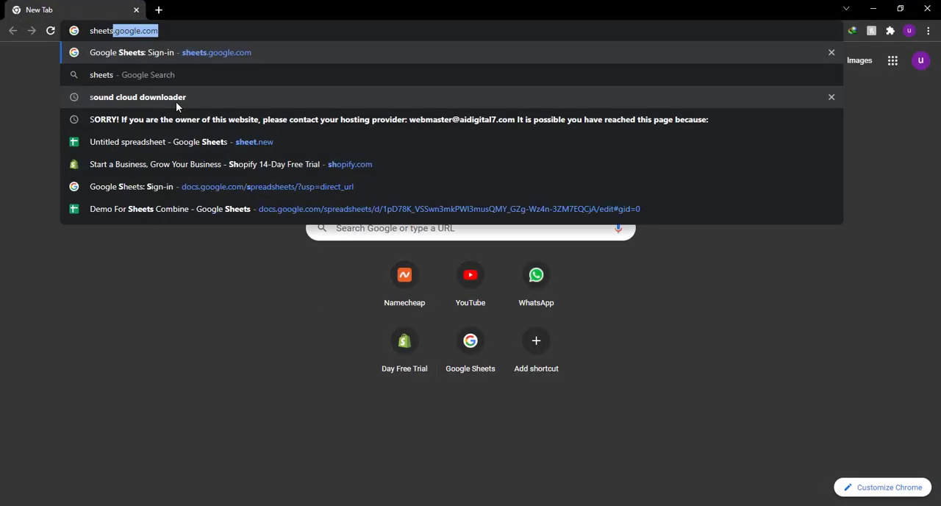
text(.new)
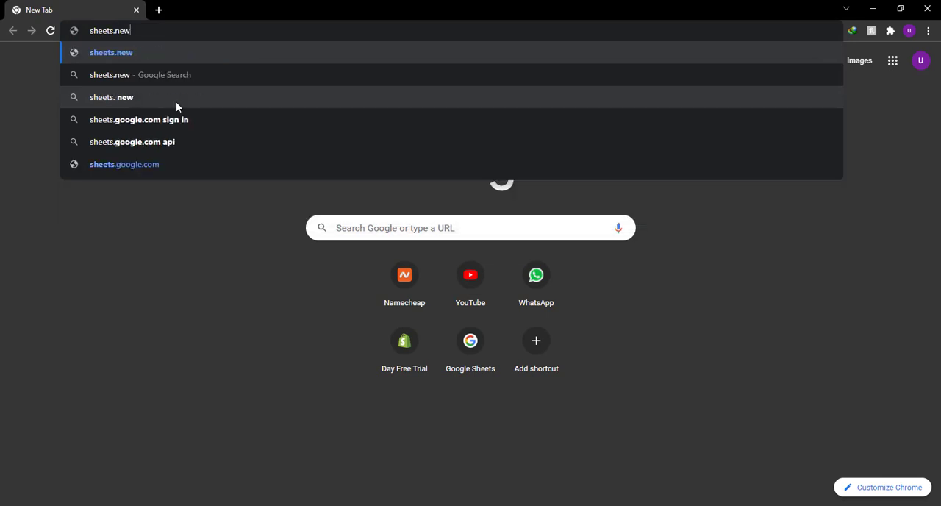
key(Return)
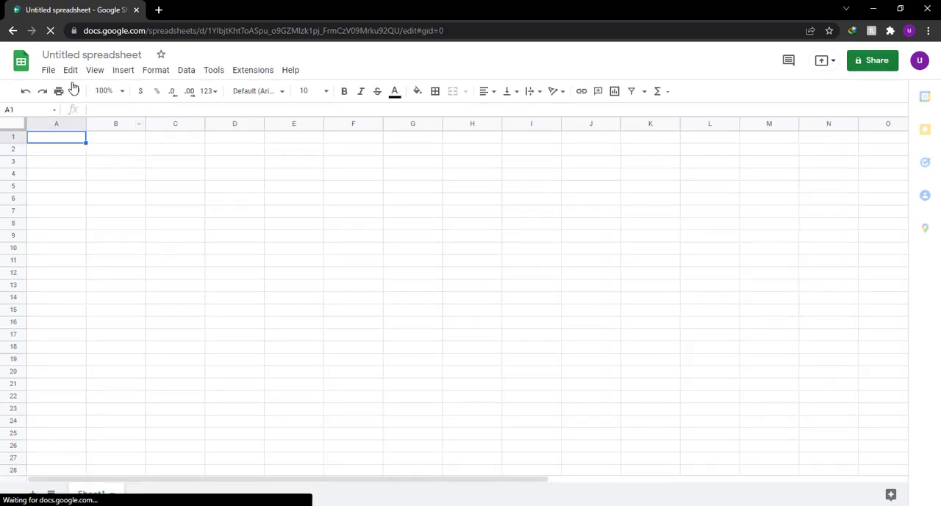
Rename the untitled spreadsheet as "CheckList".
click(72, 56)
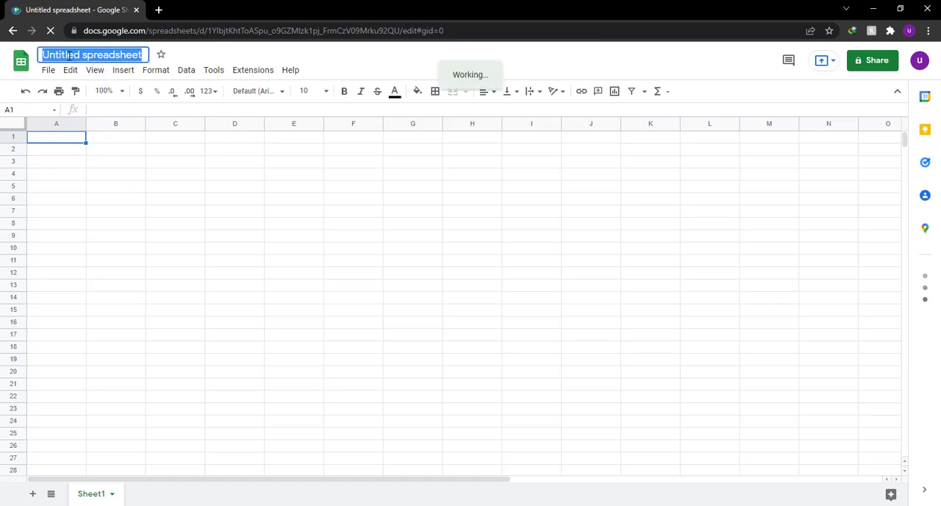
text(T)
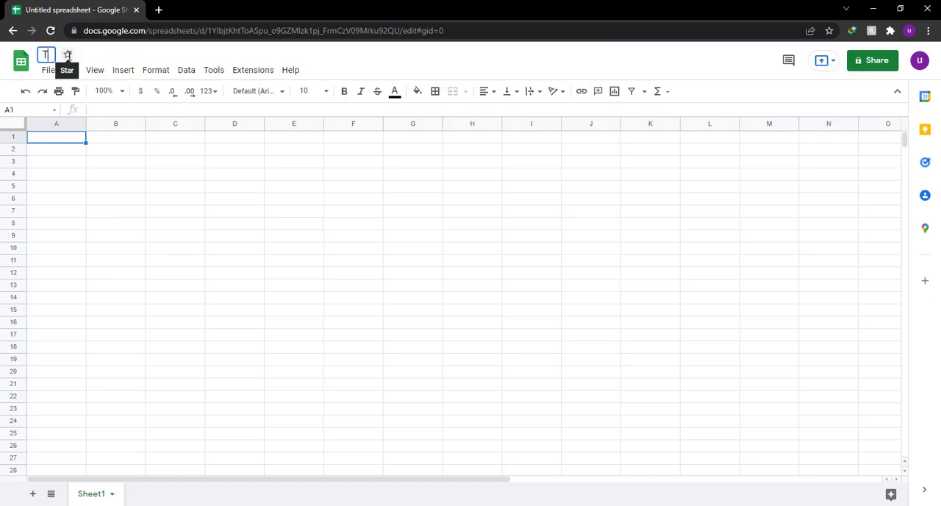
text(Check)
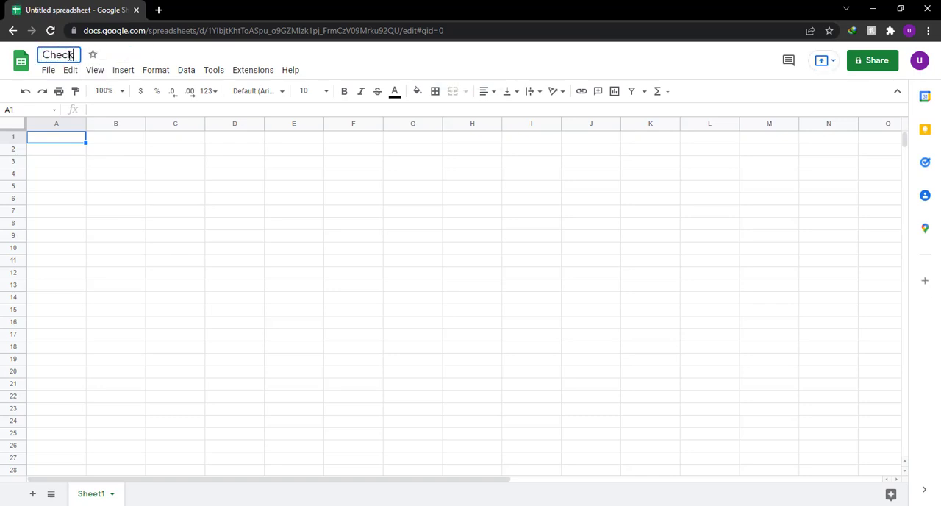
text(List)
click(66, 143)
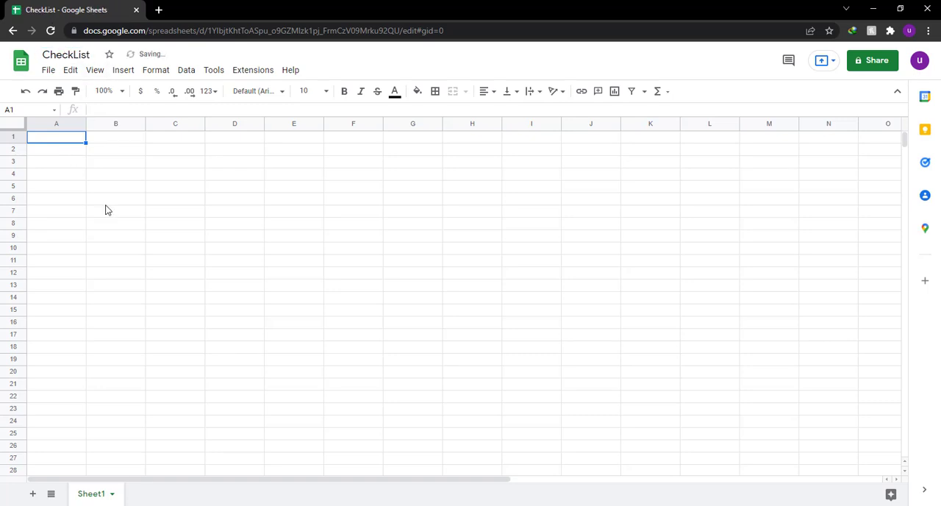
Switch to the empty Notepad document and write "am going to start the process".
click(413, 504)
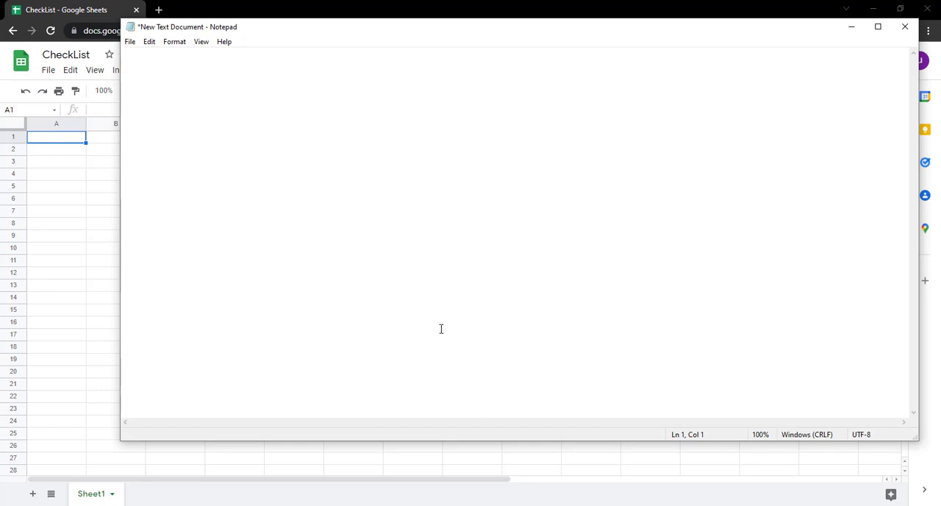
text(am going to)
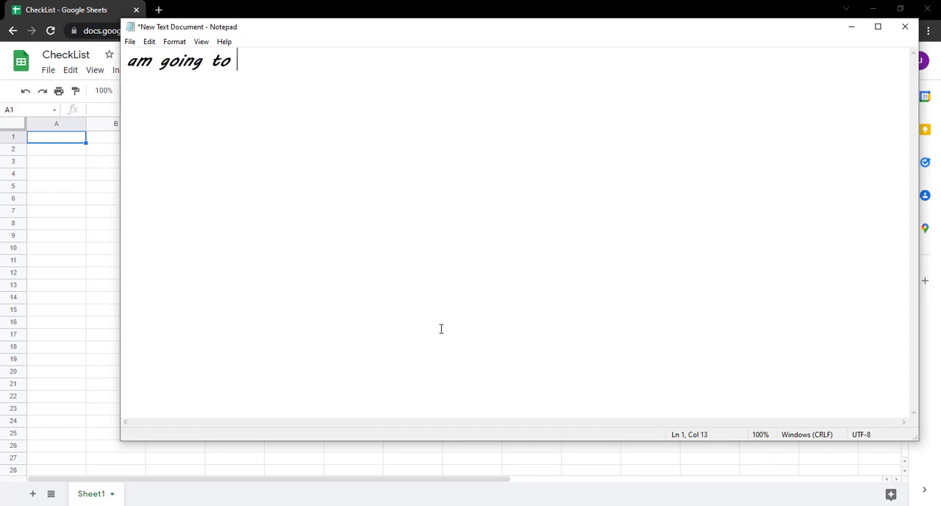
text( start t)
key(BackSpace)
key(BackSpace)
text(t the proce)
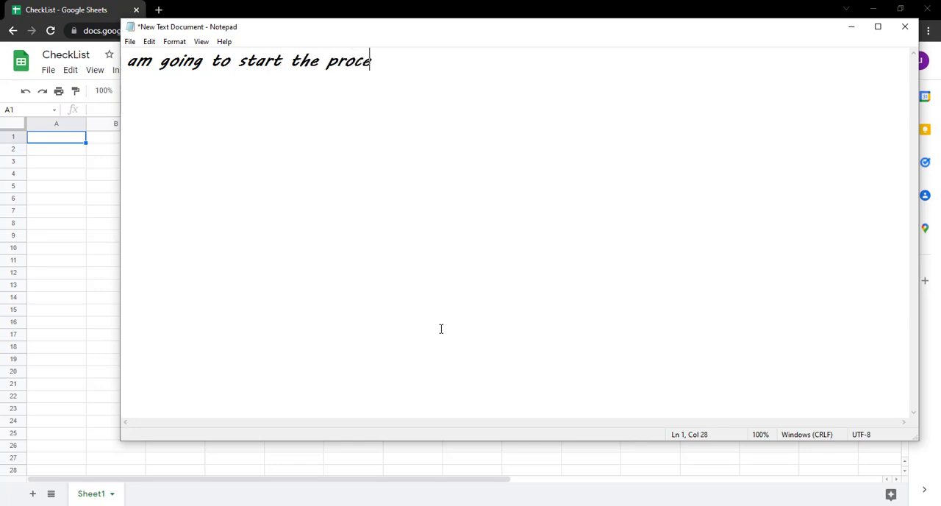
text(ss.. i will )
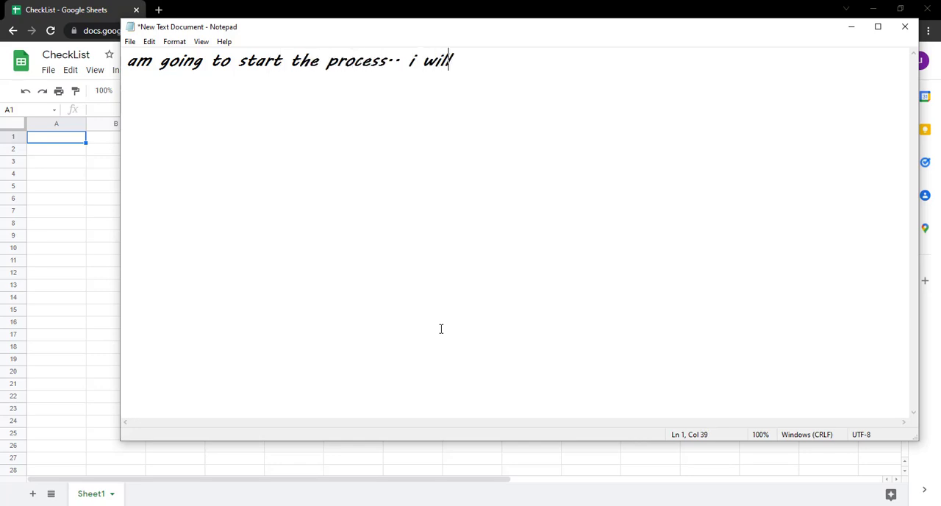
text(be doin)
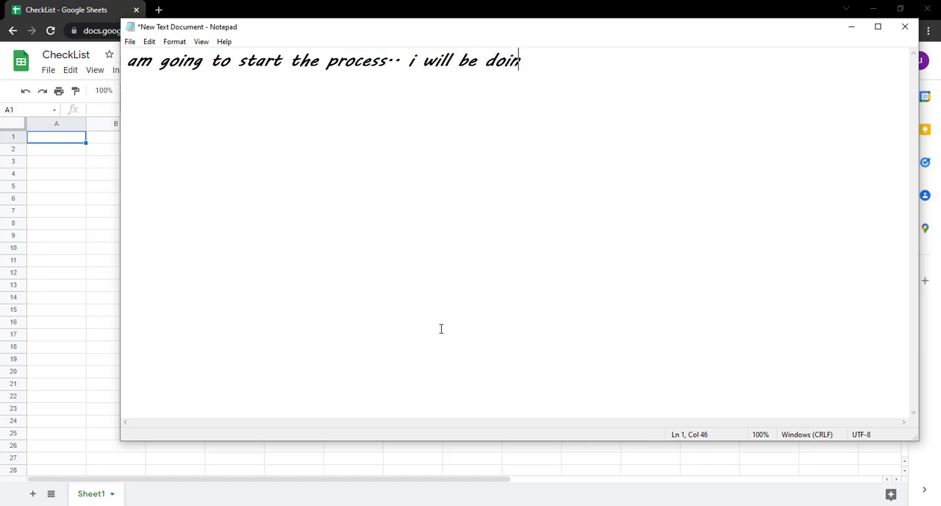
text(g it in a hu)
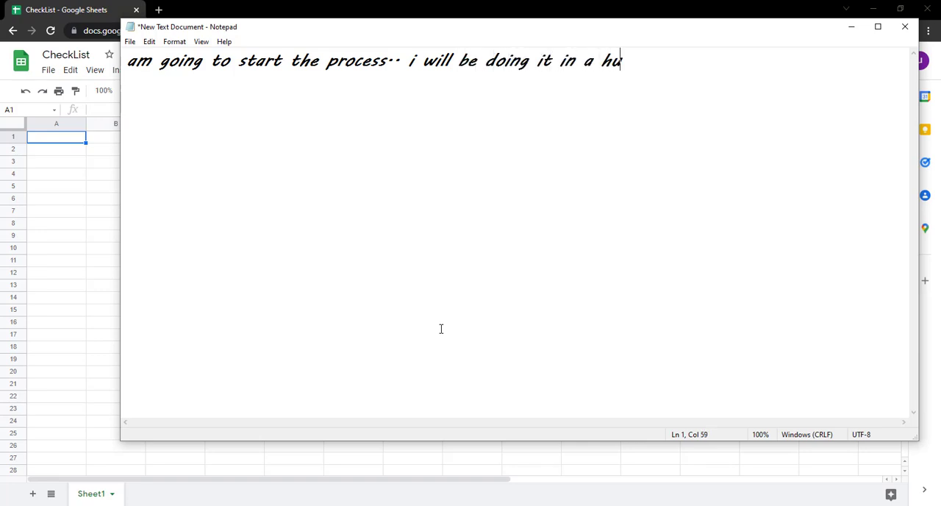
text(rry cause a)
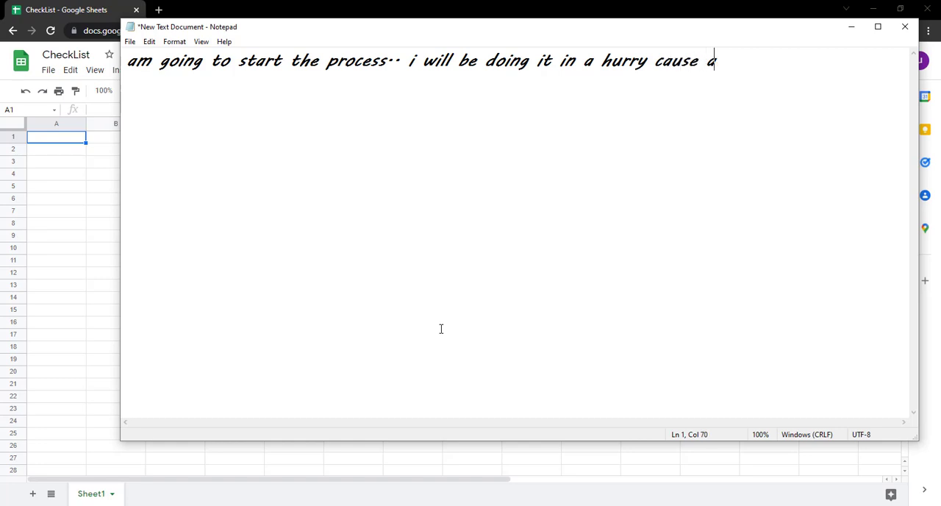
Continue the sentence with ".. i will be doing it in a hurry cause i dont wanna bore" and leave a blank line below it.
key(BackSpace)
text(i dont wa)
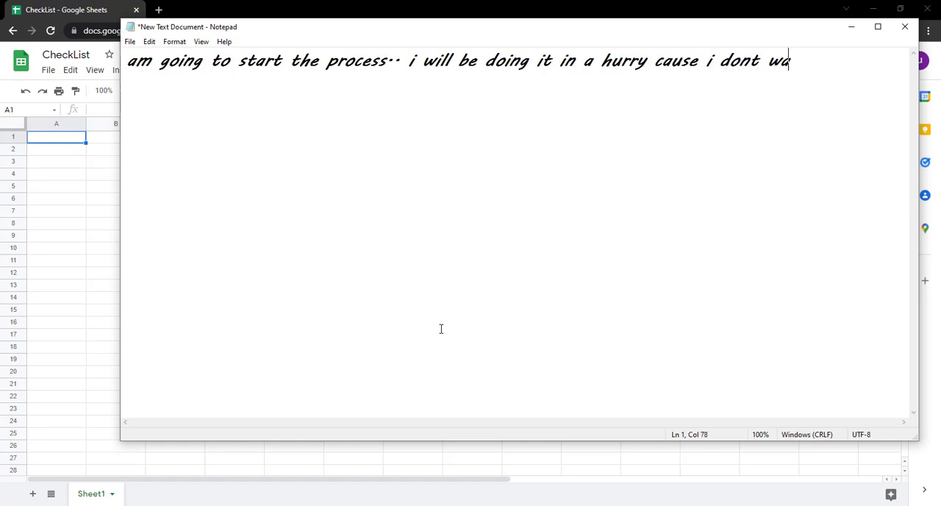
text(nna bore)
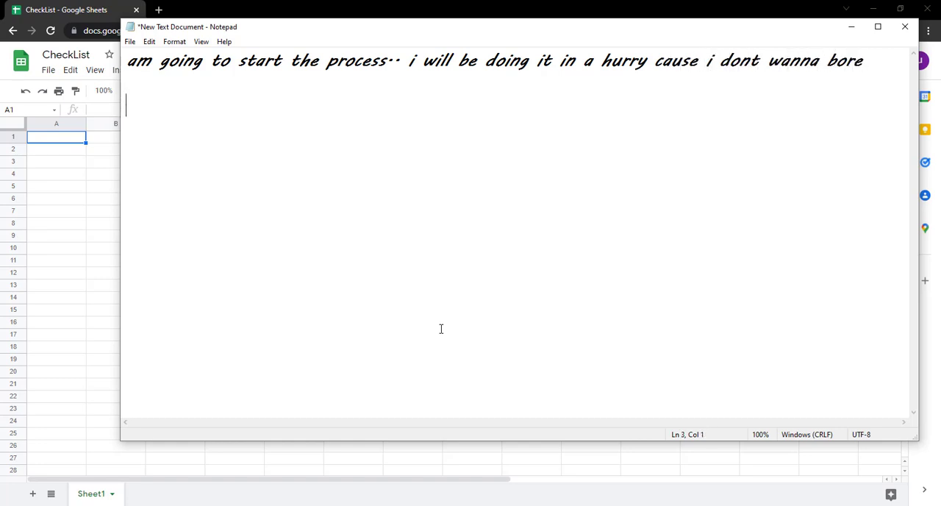
text(you with )
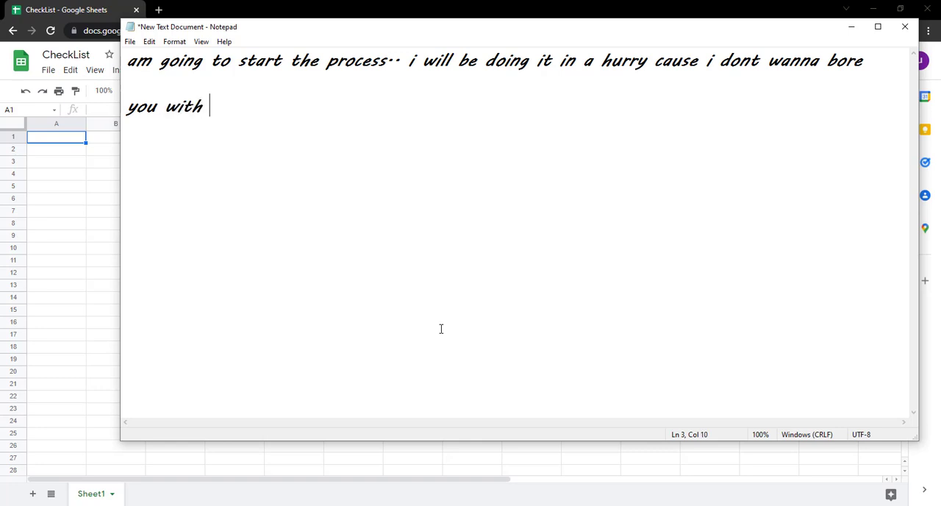
text(a liong )
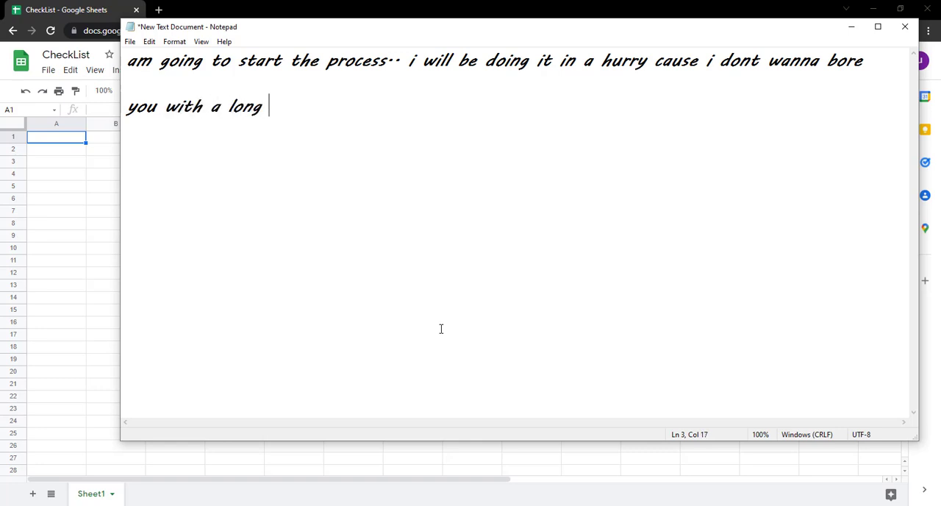
text(video.. )
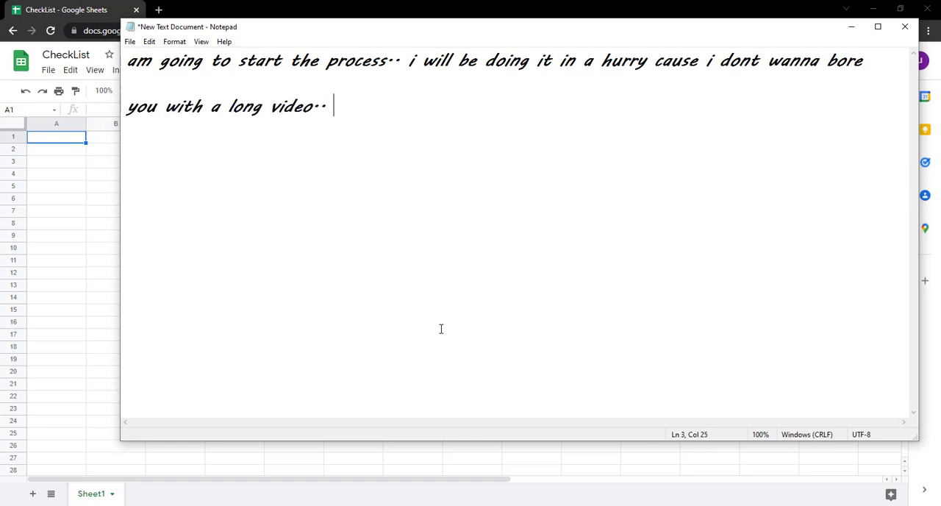
text(so just ho)
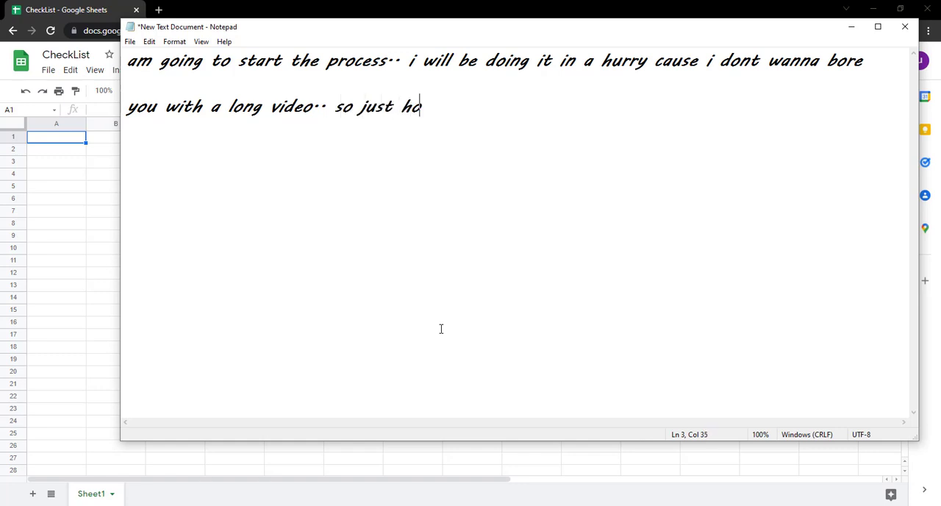
text(pe you w)
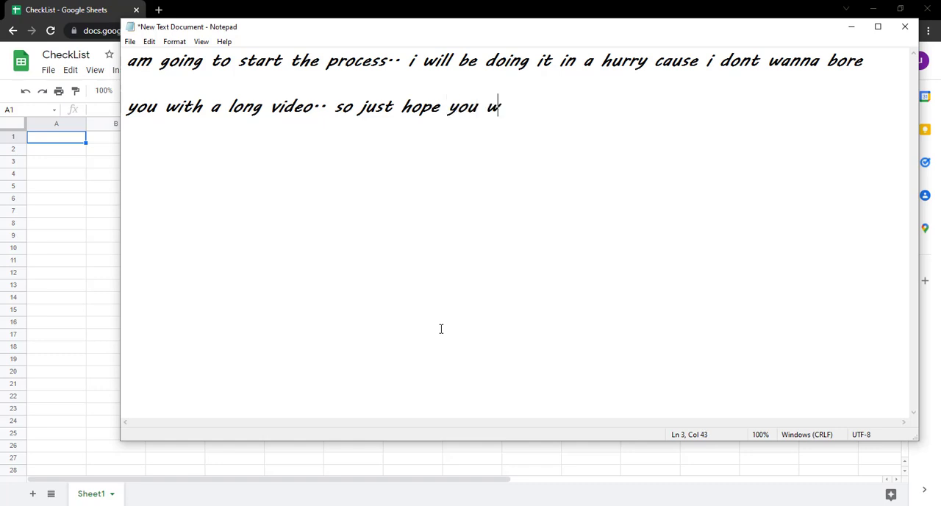
Add the line "you with a long video.. so just hope you will catch up with me." below the first sentence.
text(ill catch )
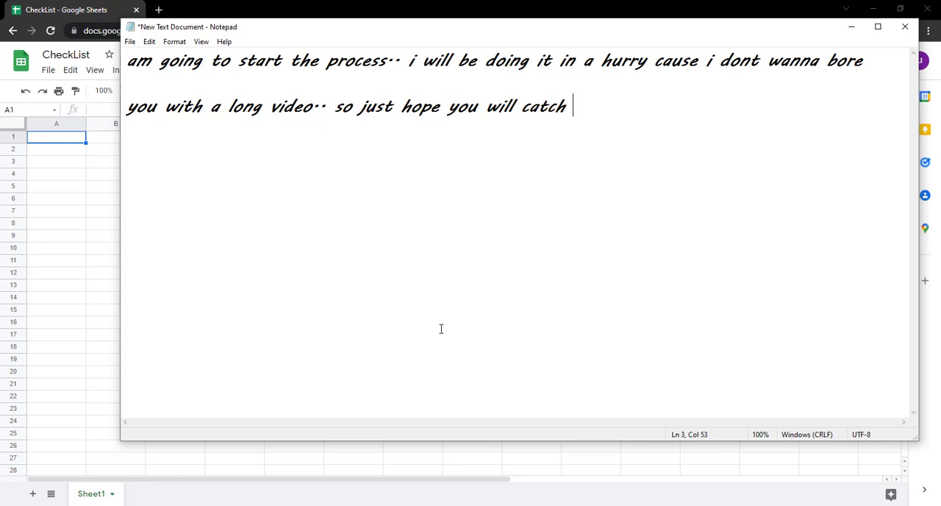
text(up with)
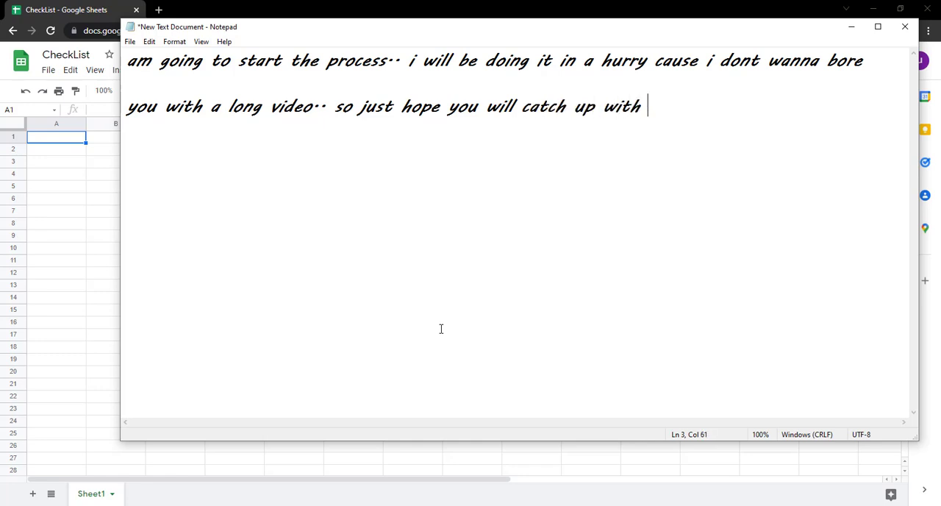
text( me.)
Replace the entire Notepad note with "lets start" and clear the document again.
key(ctrl+a)
key(BackSpace)
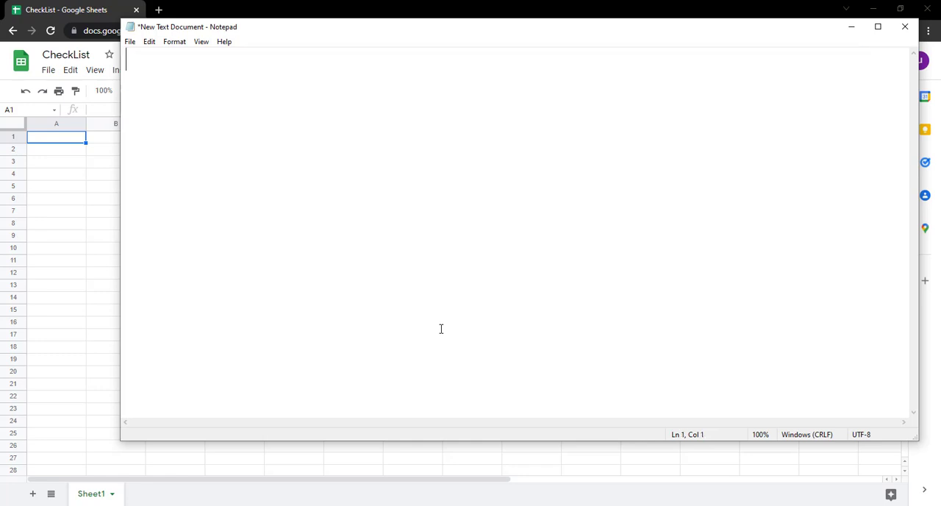
text(lets star)
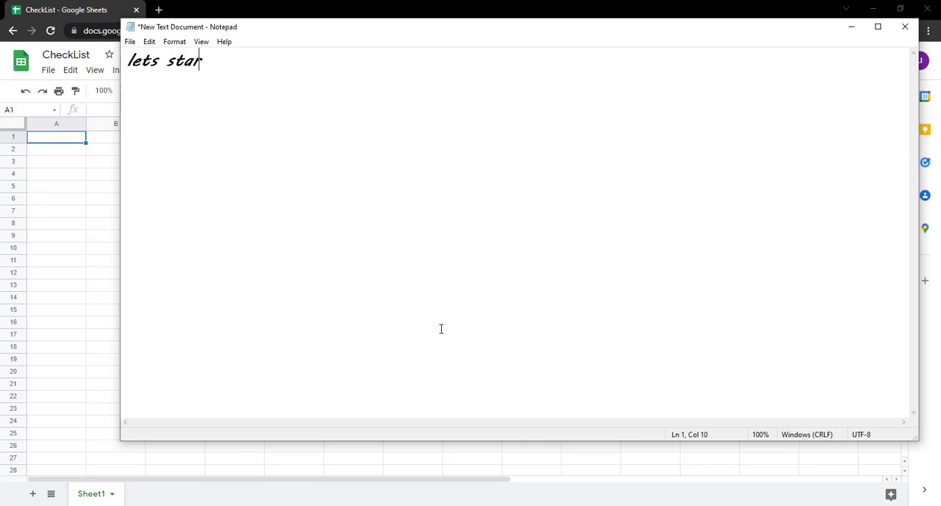
text(t)
key(ctrl+a)
key(BackSpace)
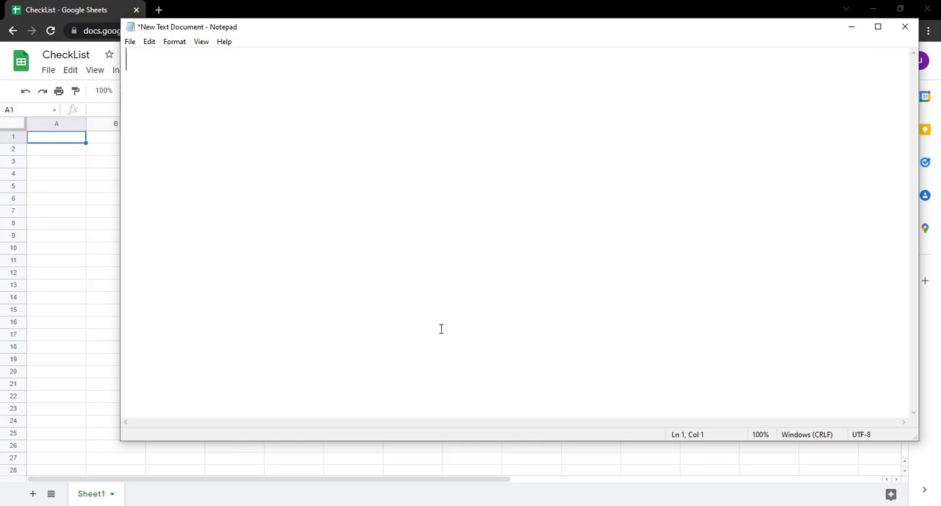
Switch to the CheckList spreadsheet and enter the title "Weekly to Do List" in cell A1.
click(62, 140)
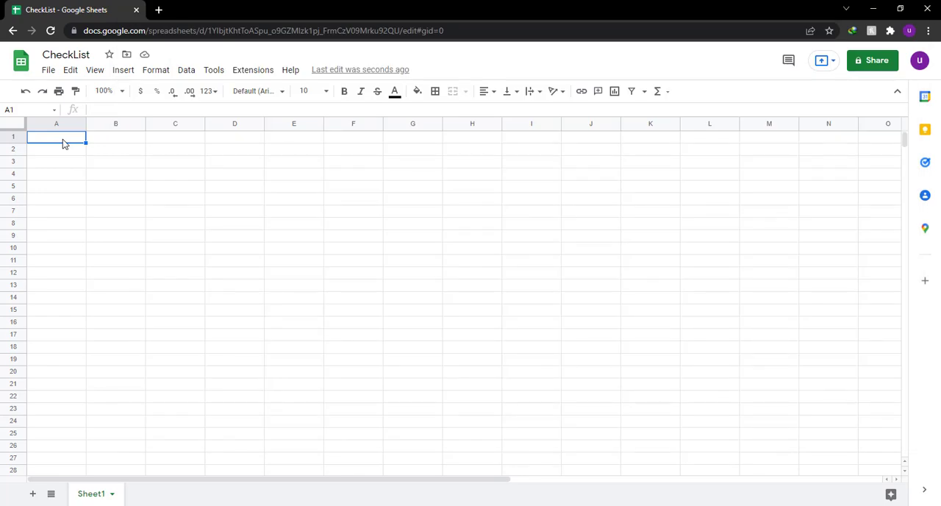
text(Weekly t)
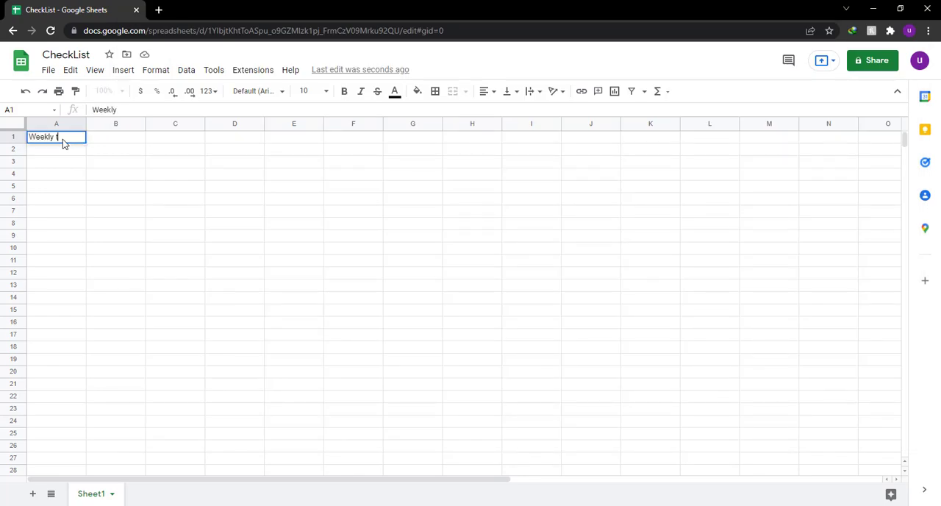
text(o Do List)
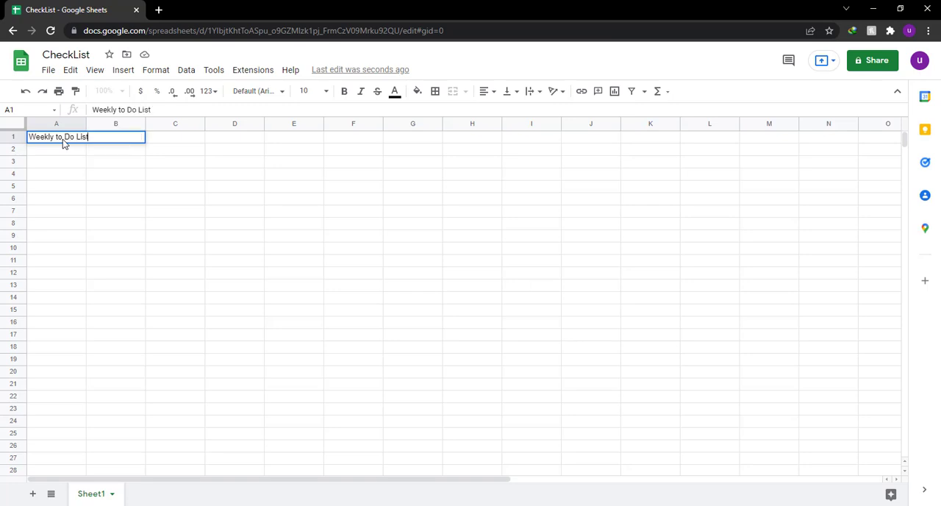
key(Return)
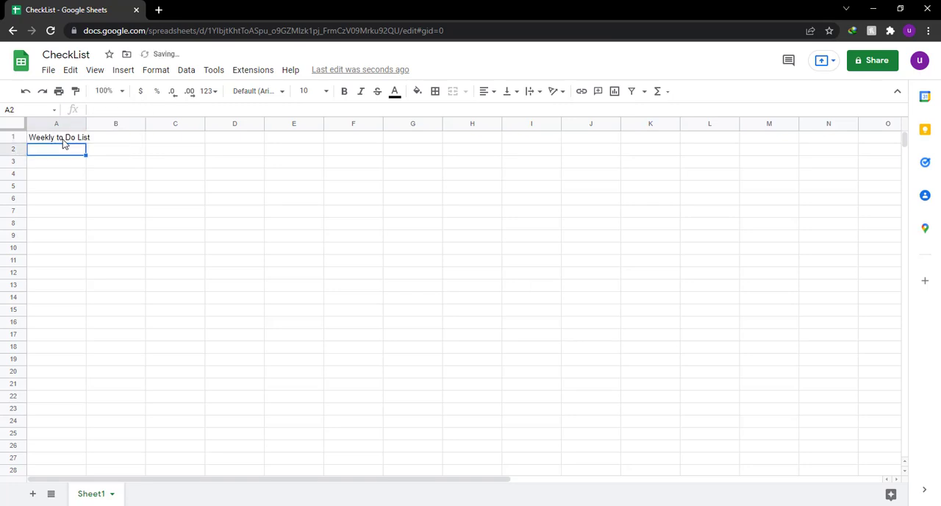
Format the title in A1 as bold, size 24, in the Comfortaa font.
key(Up)
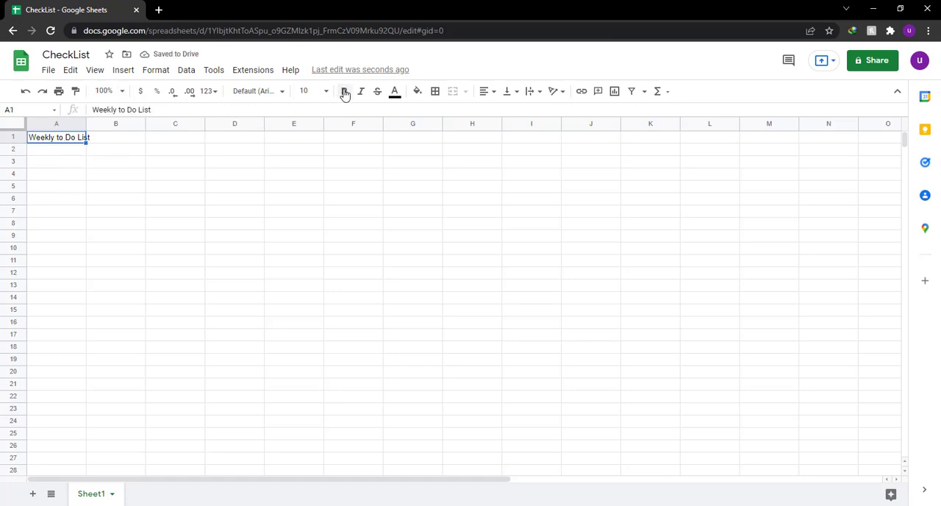
click(343, 91)
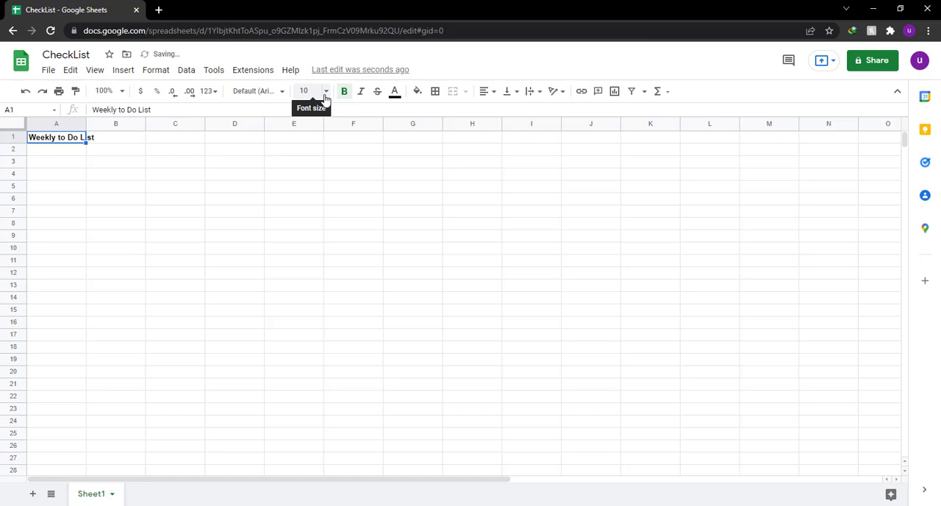
click(325, 91)
click(306, 280)
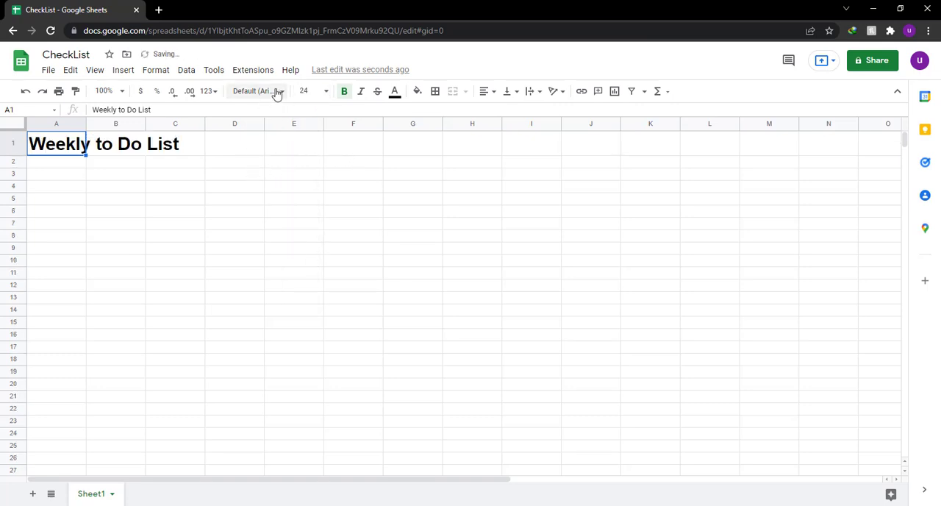
click(282, 91)
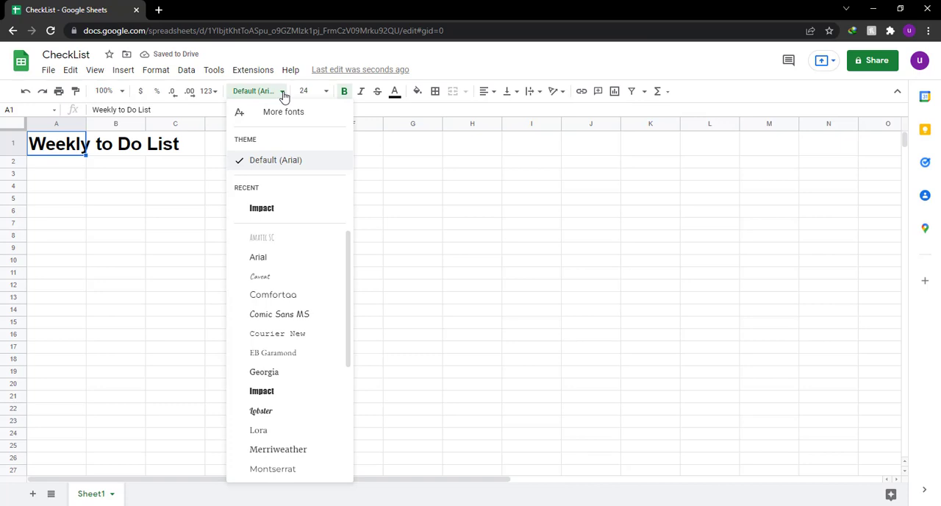
click(305, 294)
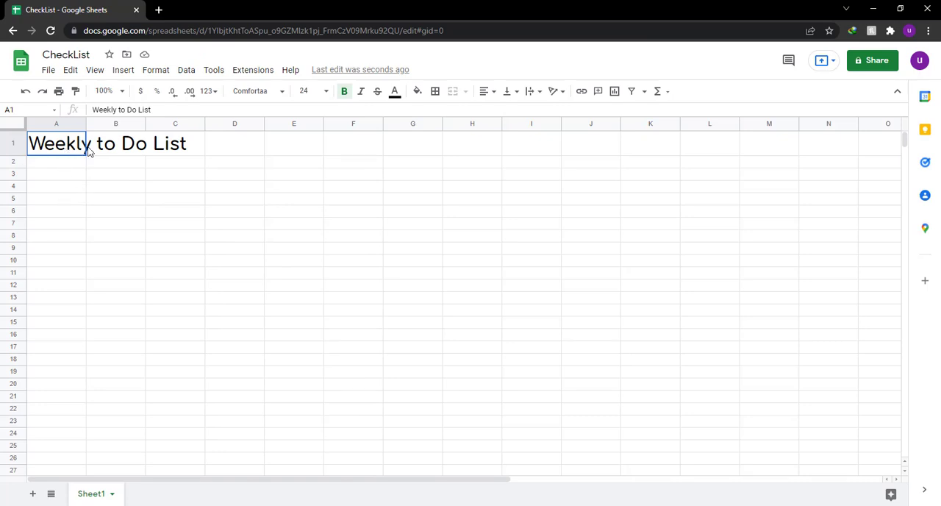
Merge cells A1:H1 and center the title horizontally across them.
drag(66, 149, 430, 141)
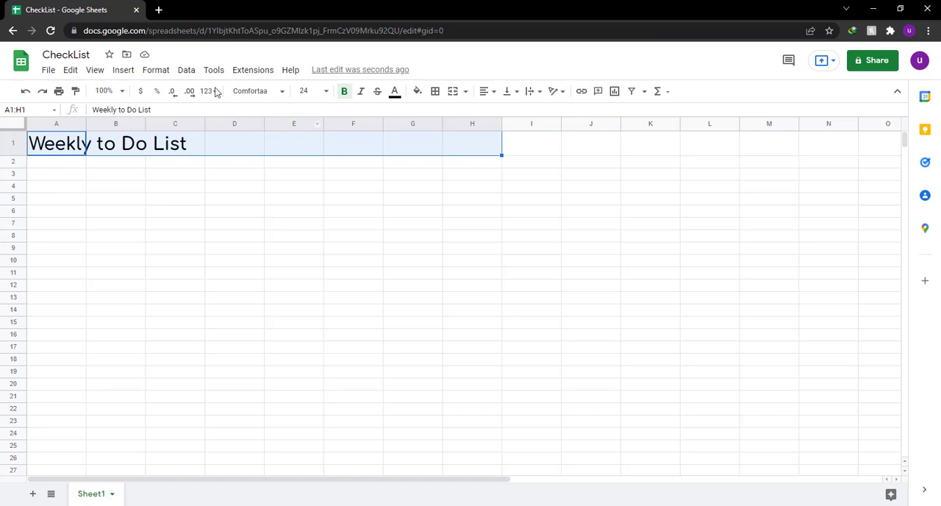
click(157, 72)
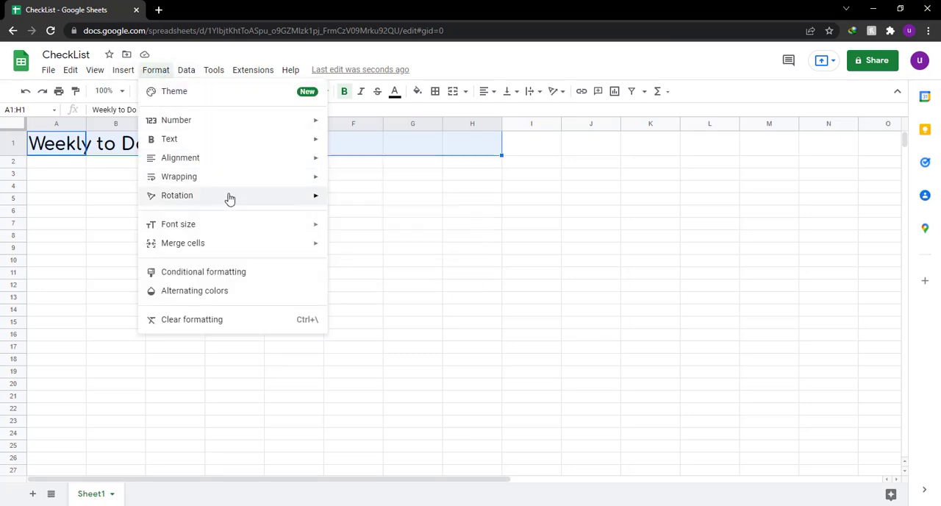
mouse_move(322, 159)
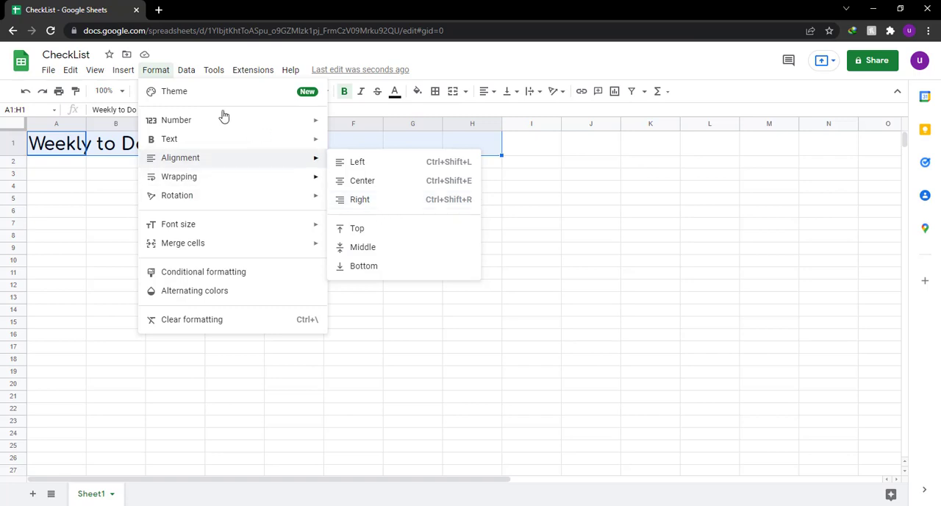
click(158, 71)
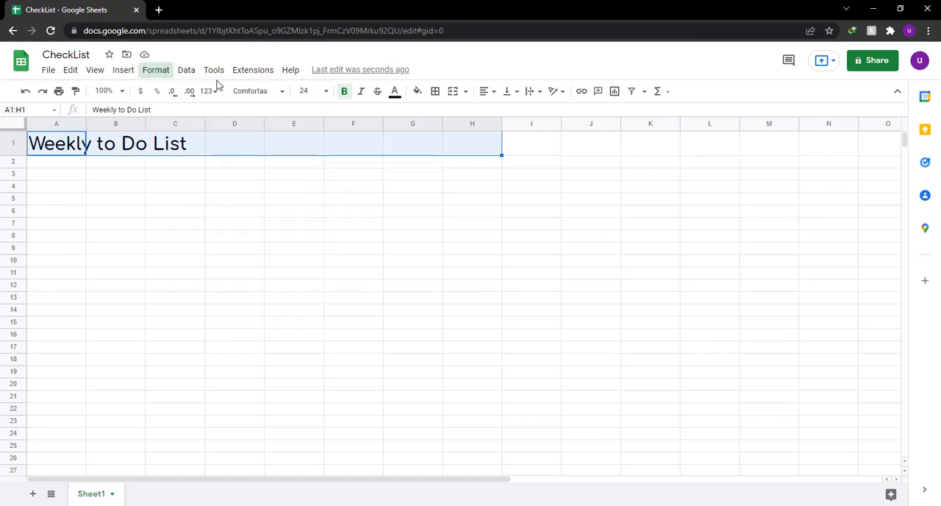
click(453, 91)
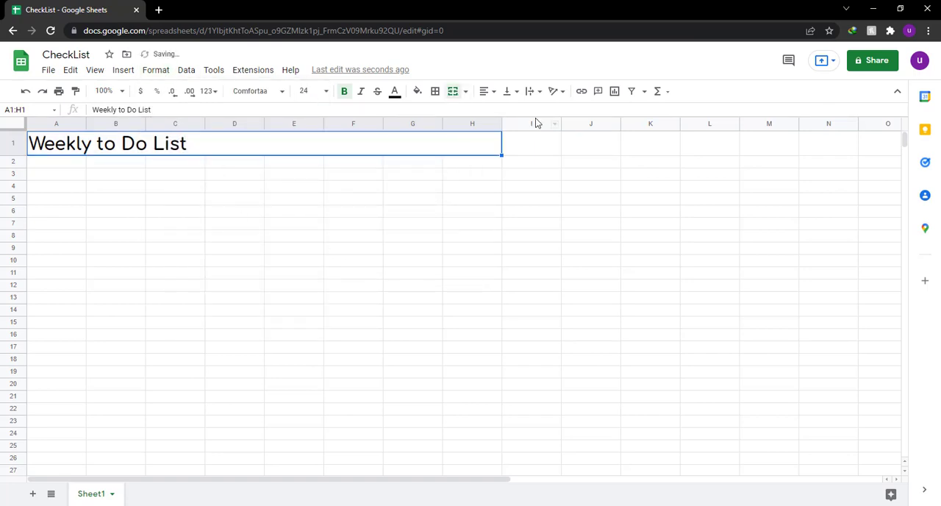
click(485, 92)
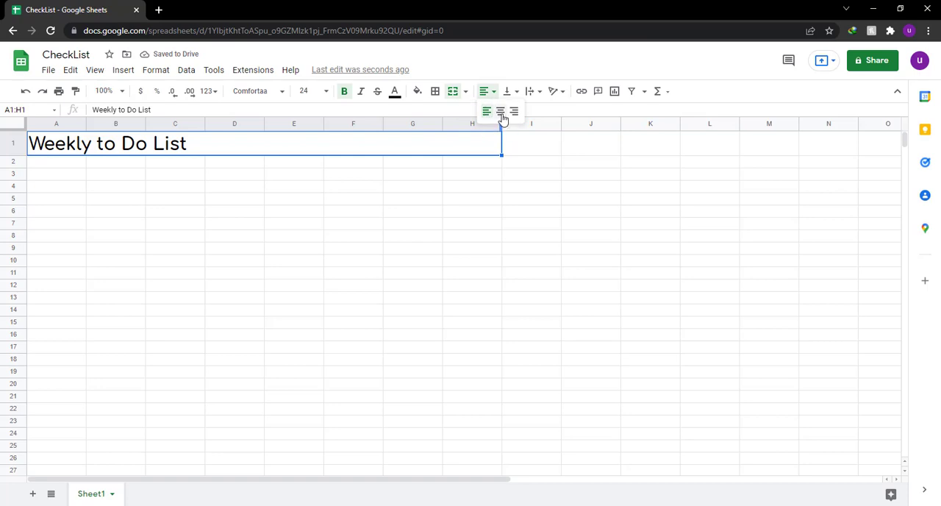
click(501, 114)
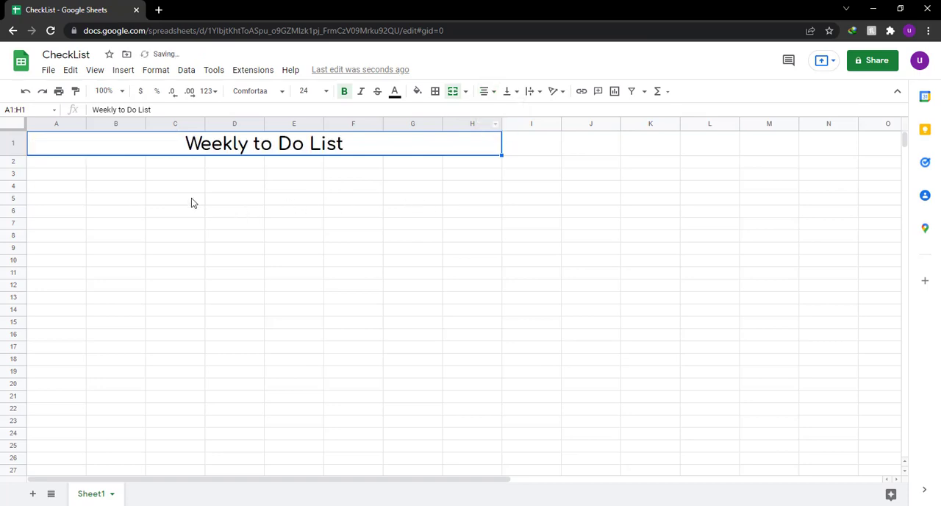
Enter the day heading "Monday" in cell B3.
click(106, 176)
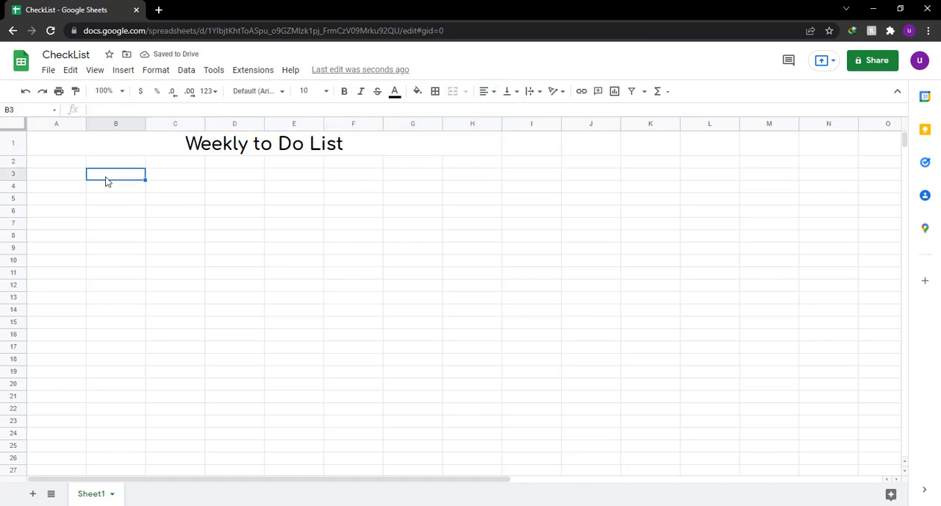
text(Monday)
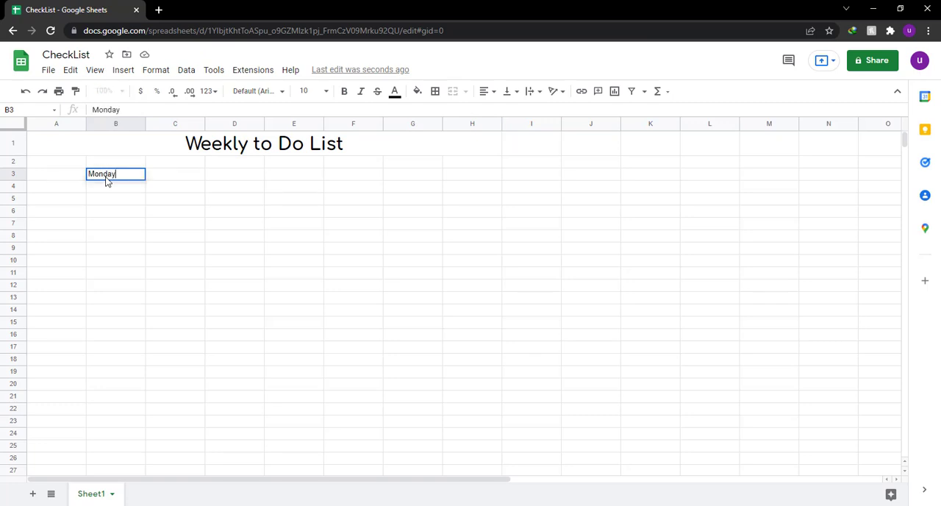
key(Tab)
Format the Monday heading in B3 as bold, size 24, in the Comfortaa font.
click(139, 176)
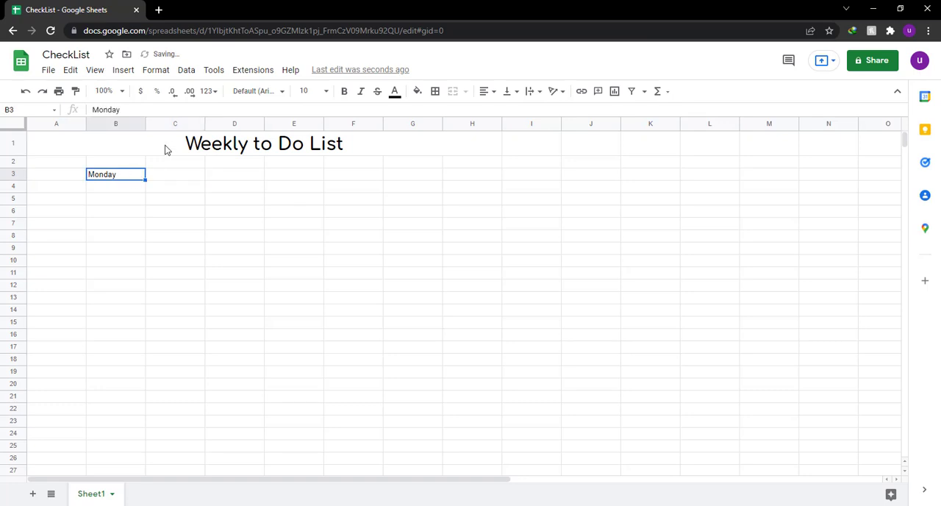
click(345, 91)
click(325, 92)
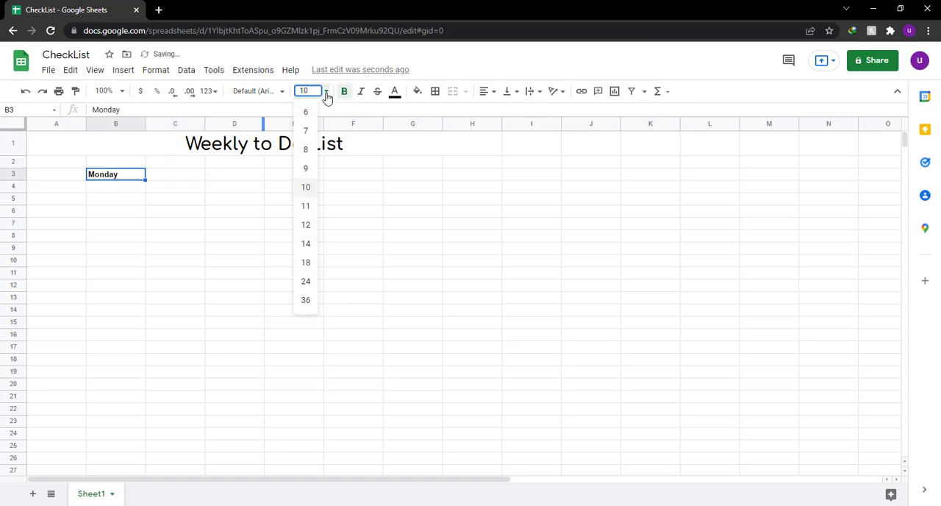
click(308, 283)
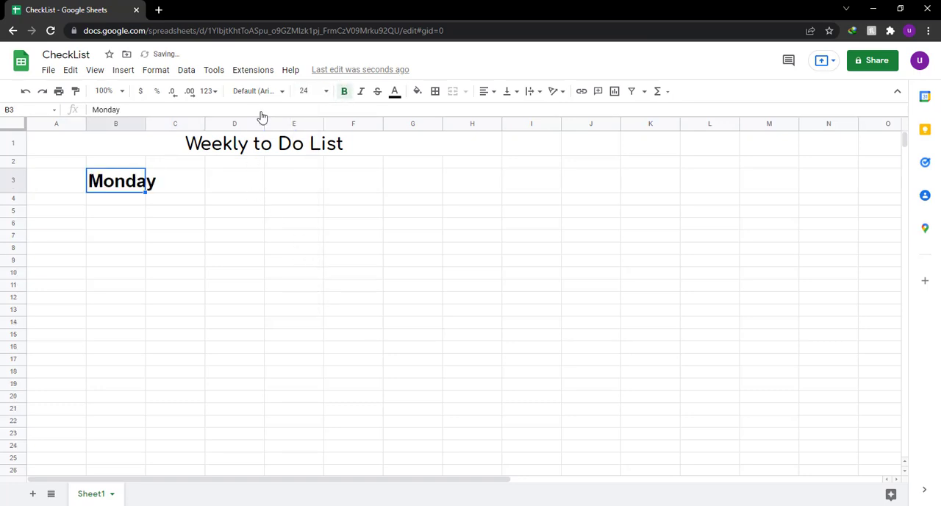
click(284, 93)
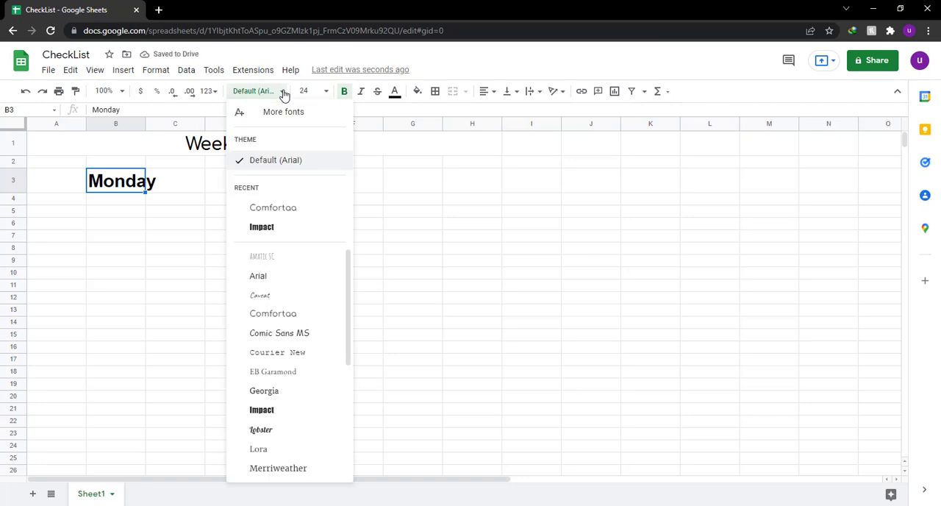
click(309, 333)
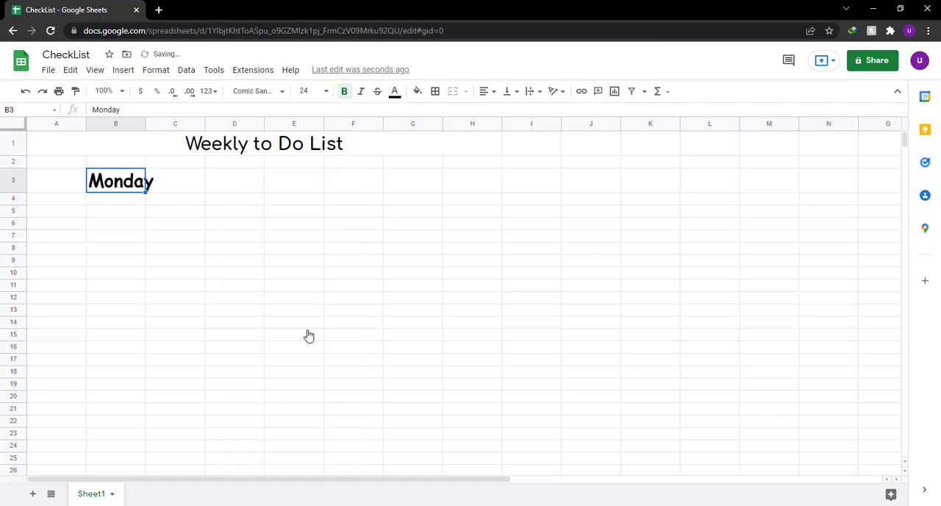
click(282, 92)
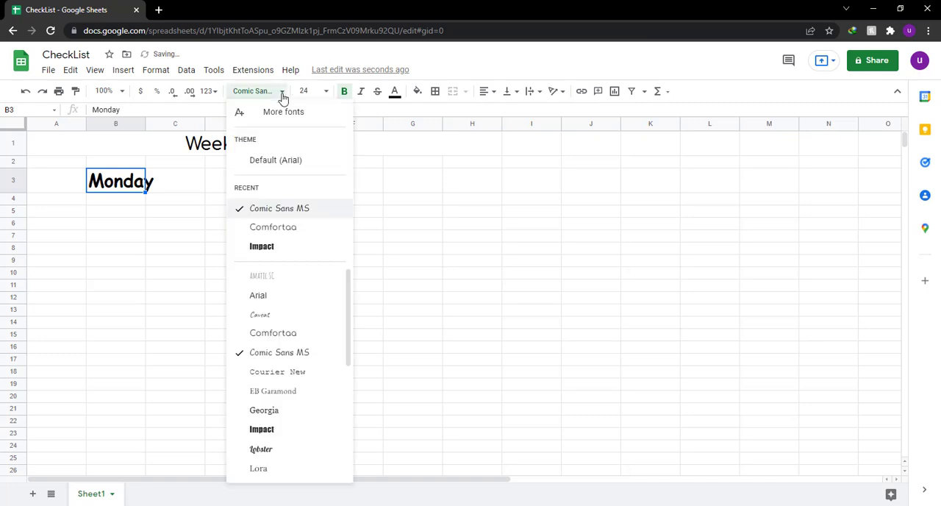
click(294, 333)
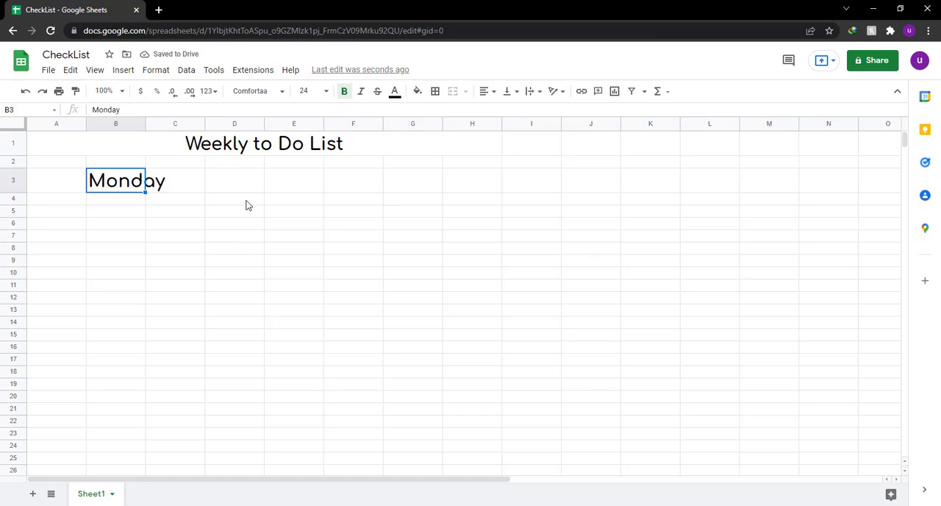
Center the Monday heading horizontally and merge cells B3:C3.
click(486, 91)
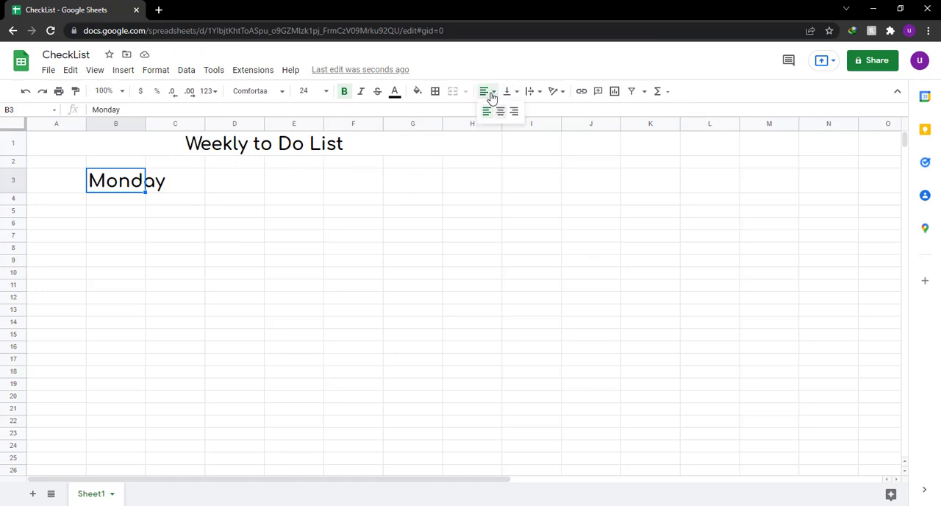
click(500, 112)
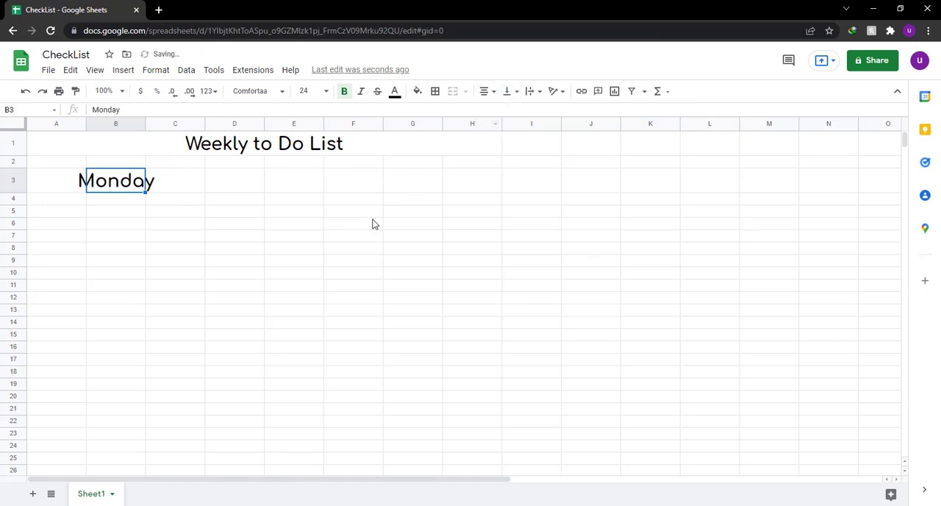
drag(133, 188, 164, 184)
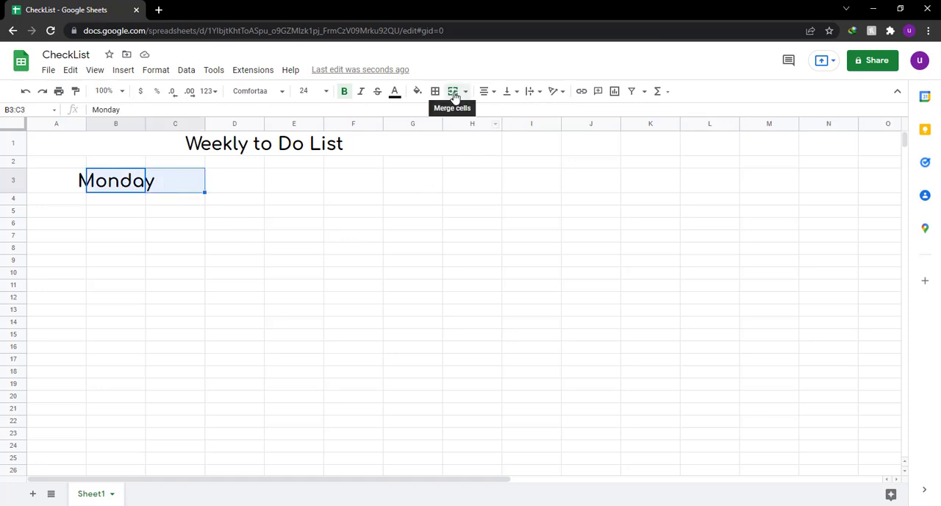
click(452, 91)
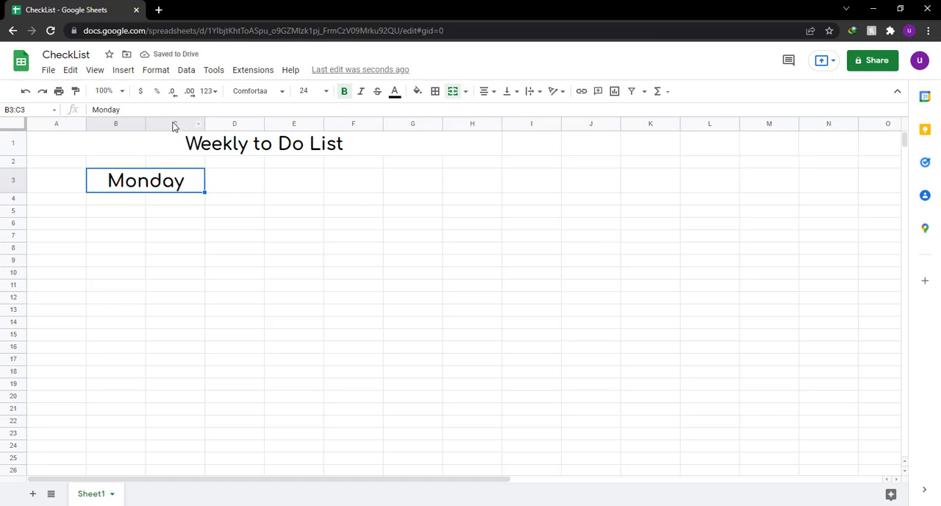
Set the width of column C to 250 pixels.
click(174, 125)
right_click(175, 125)
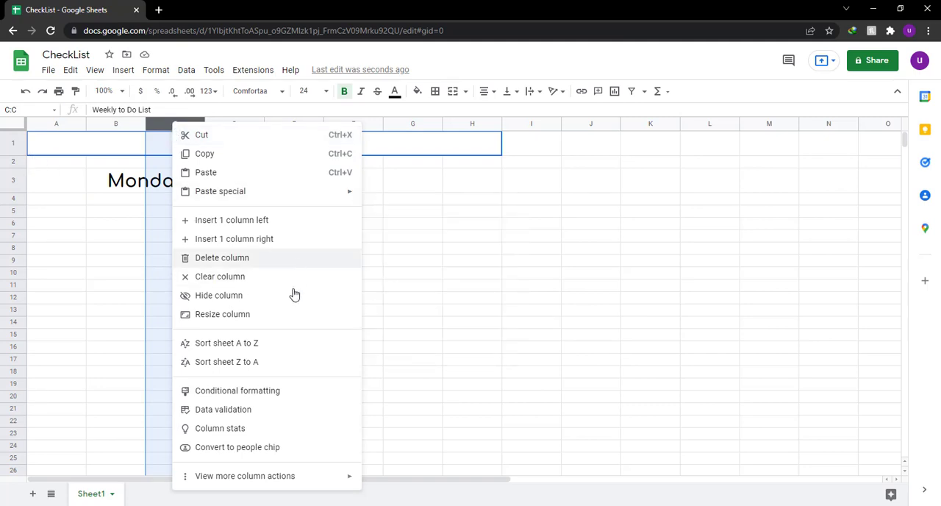
click(260, 316)
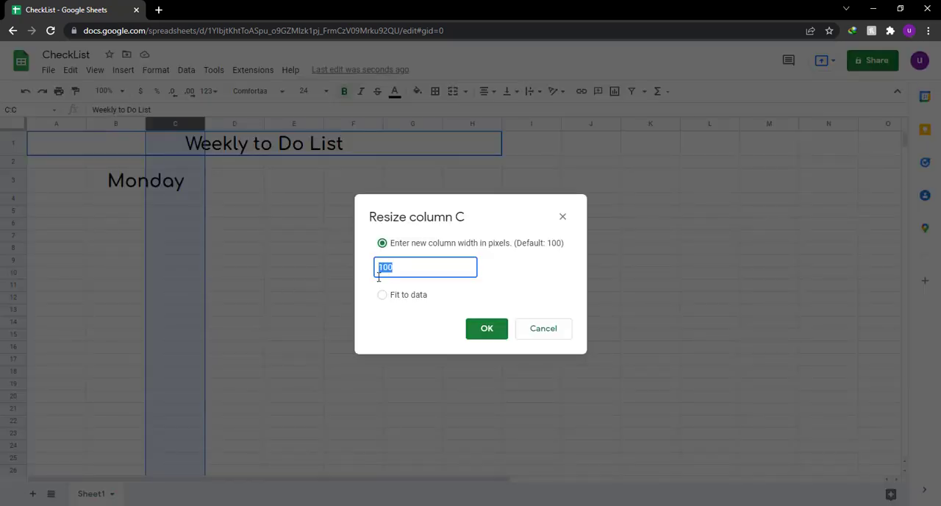
text(250)
click(478, 337)
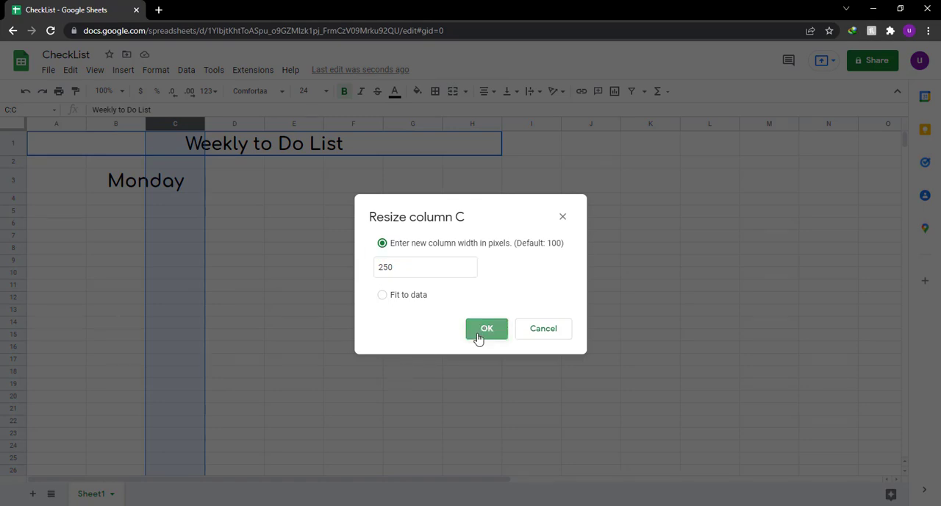
Apply all borders to the range B3:C10 for the Monday table.
click(228, 254)
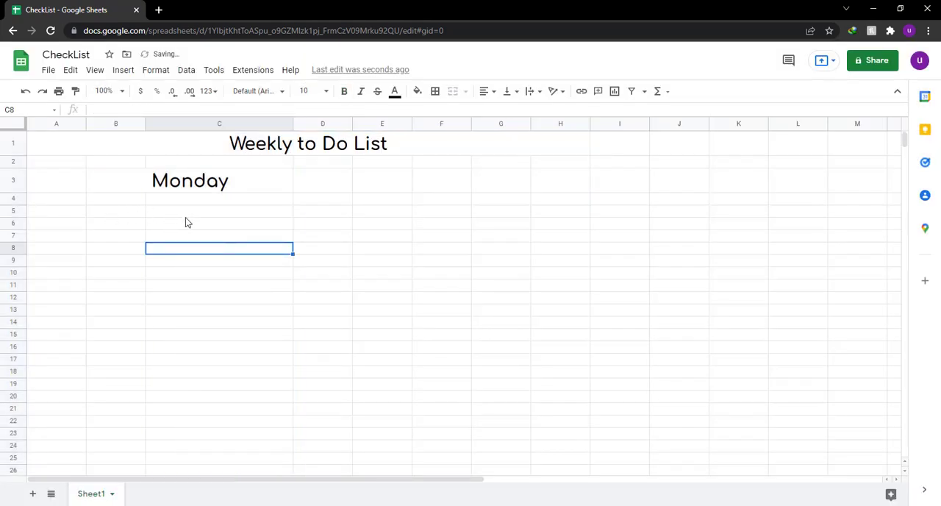
drag(115, 181, 208, 277)
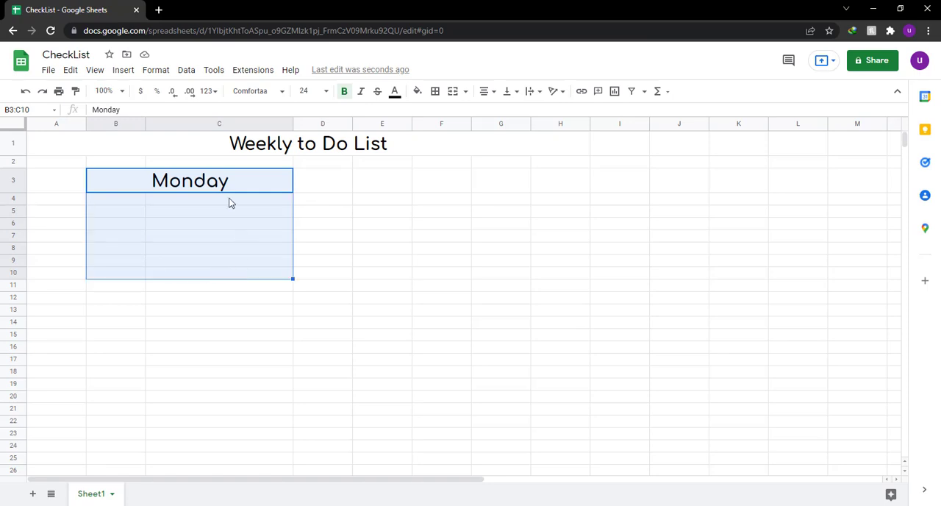
click(434, 92)
click(440, 114)
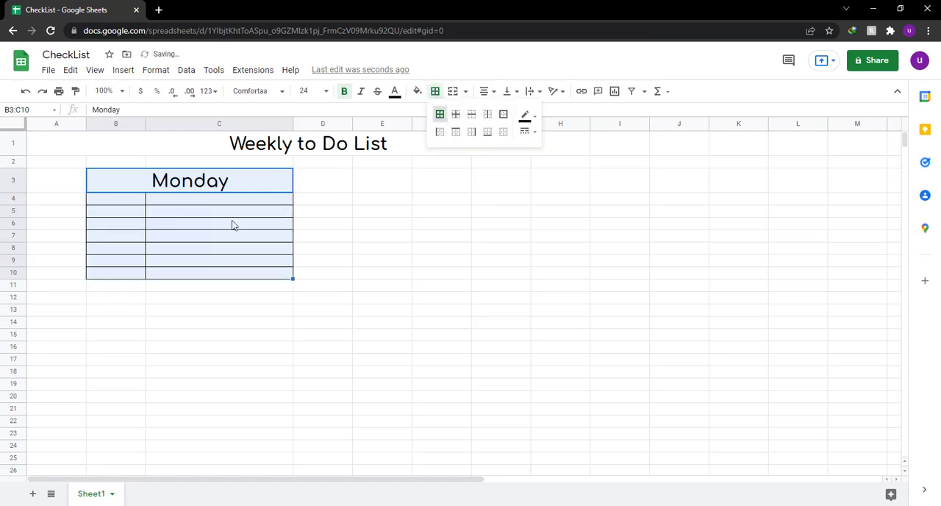
click(193, 229)
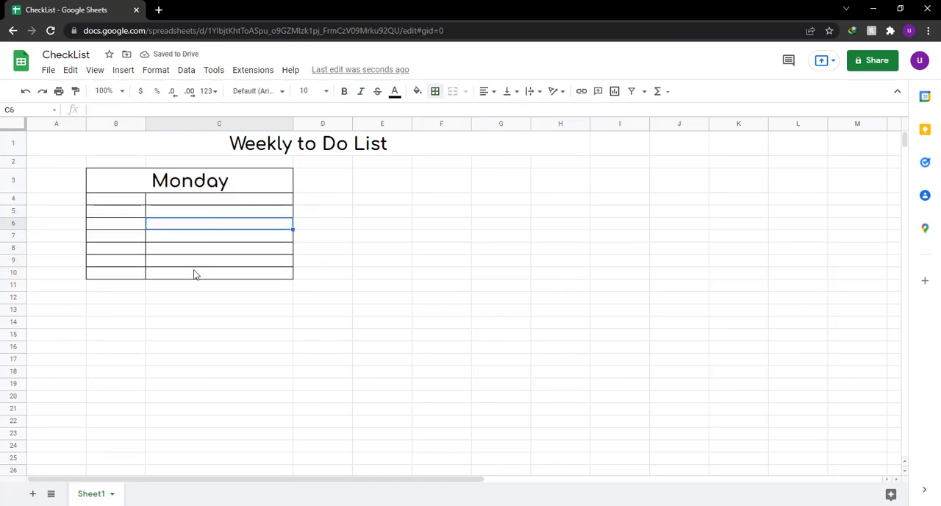
click(101, 187)
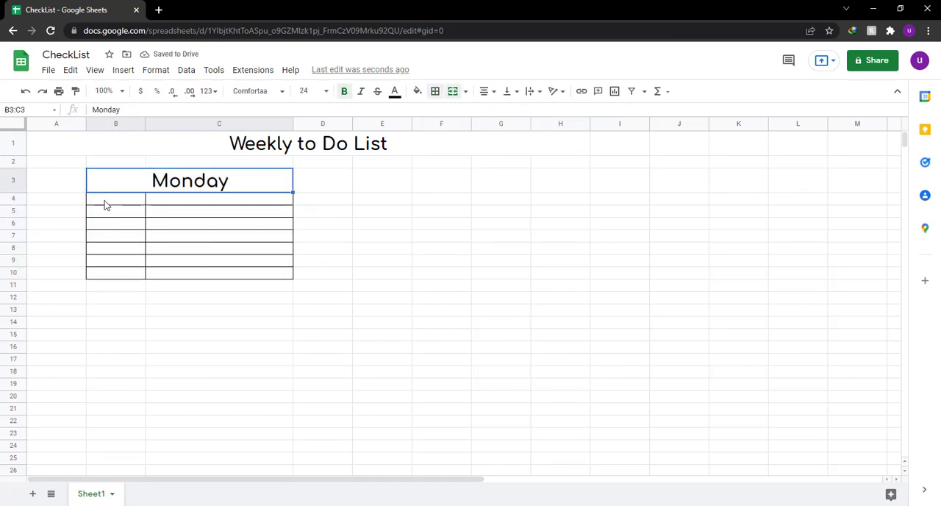
drag(105, 205, 105, 272)
click(208, 238)
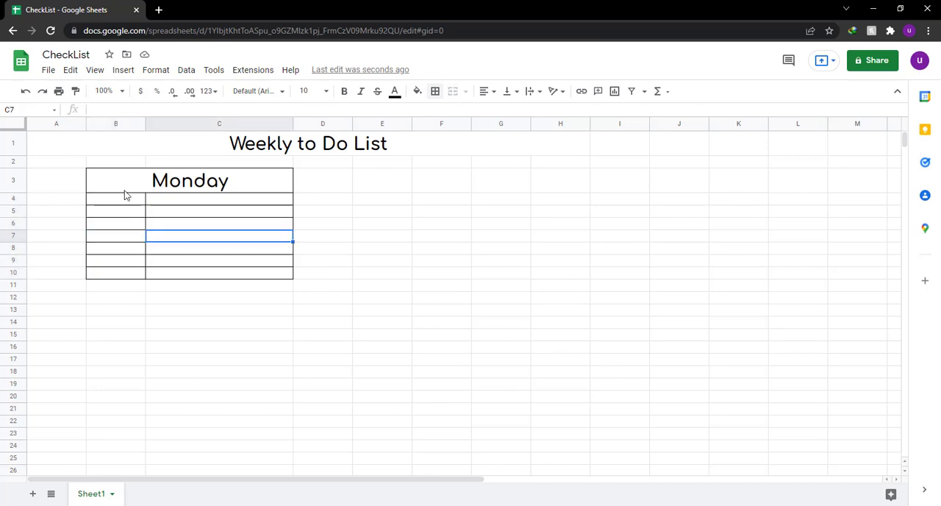
drag(125, 188, 233, 278)
click(238, 225)
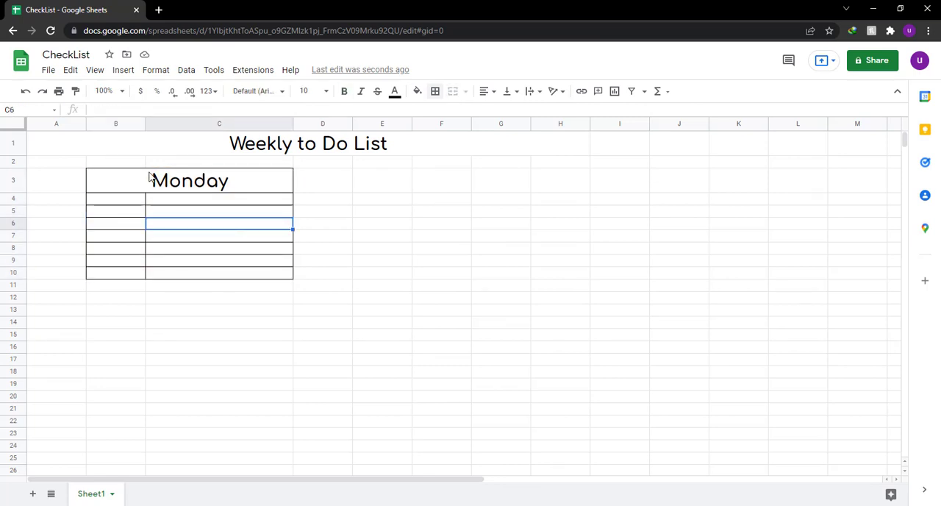
Apply an outer border to the merged Monday heading in B3:C3.
click(149, 176)
click(436, 92)
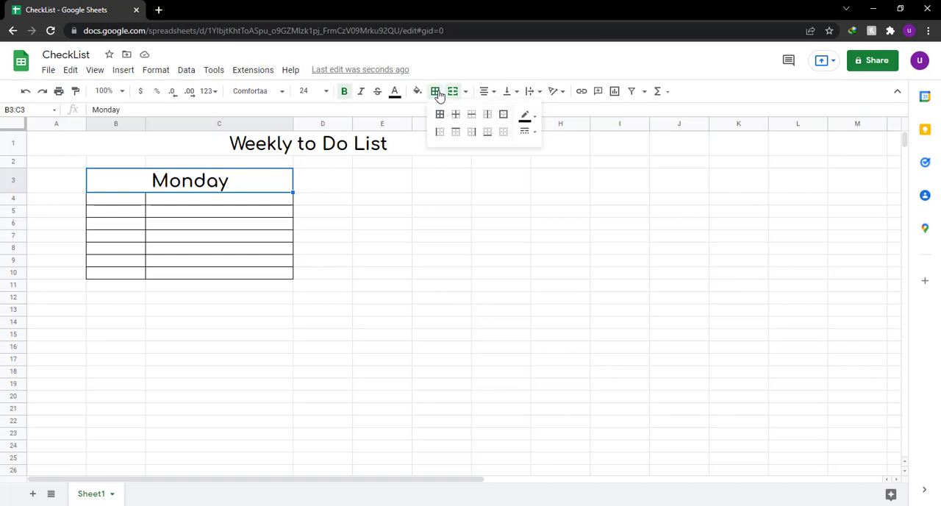
click(503, 114)
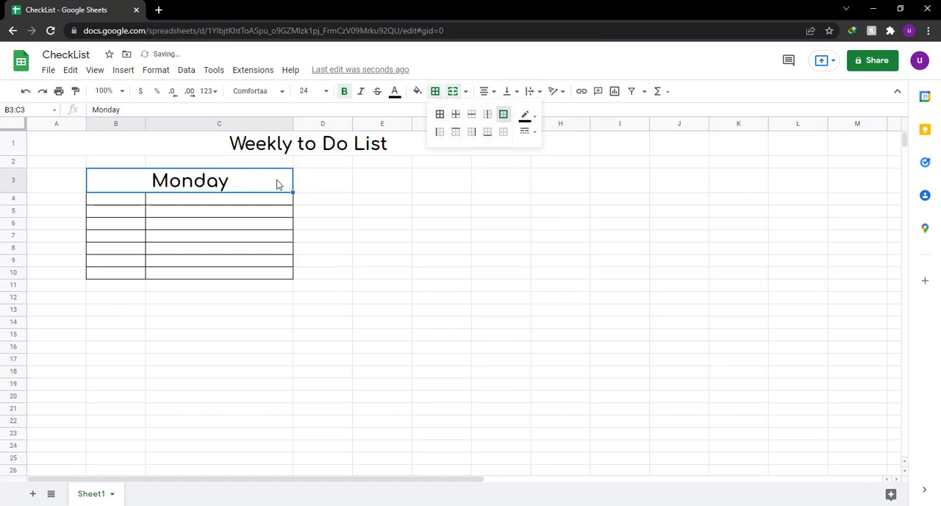
click(213, 224)
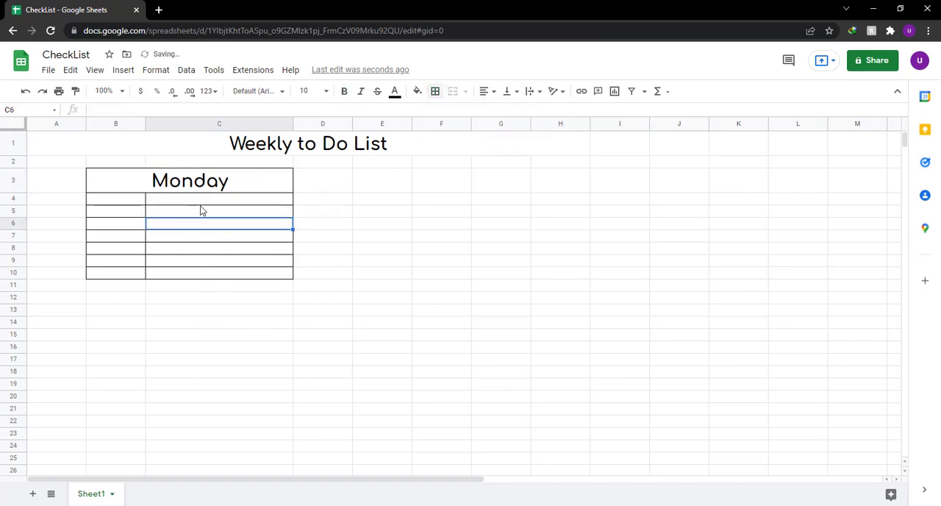
Fill the merged Monday heading in B3:C3 with light green.
click(158, 188)
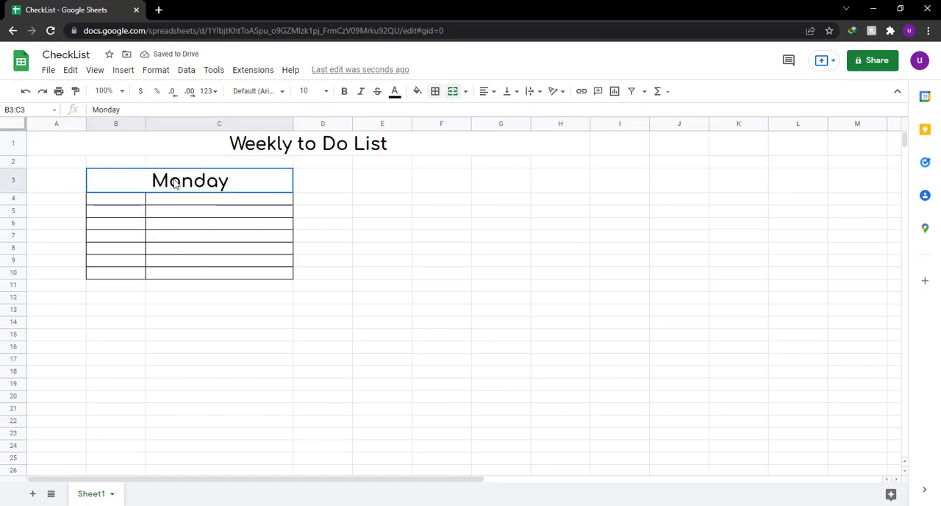
click(418, 91)
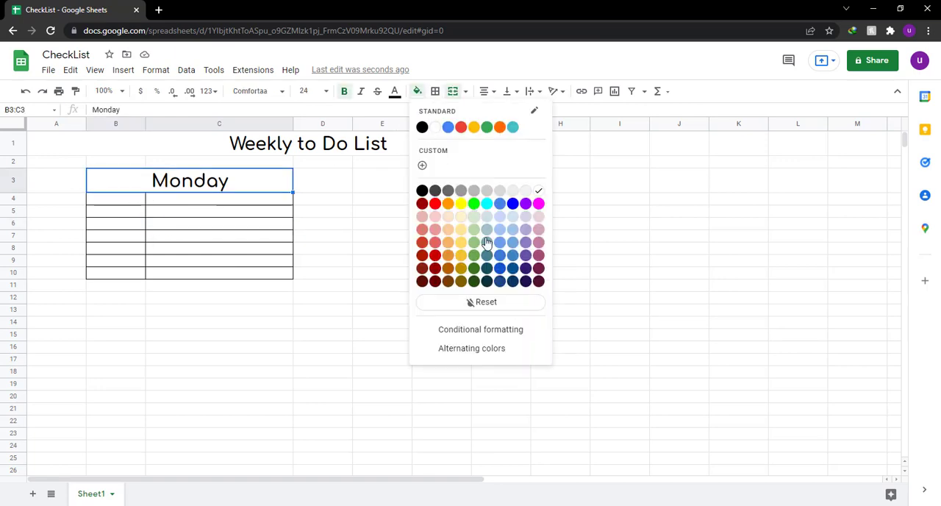
click(474, 243)
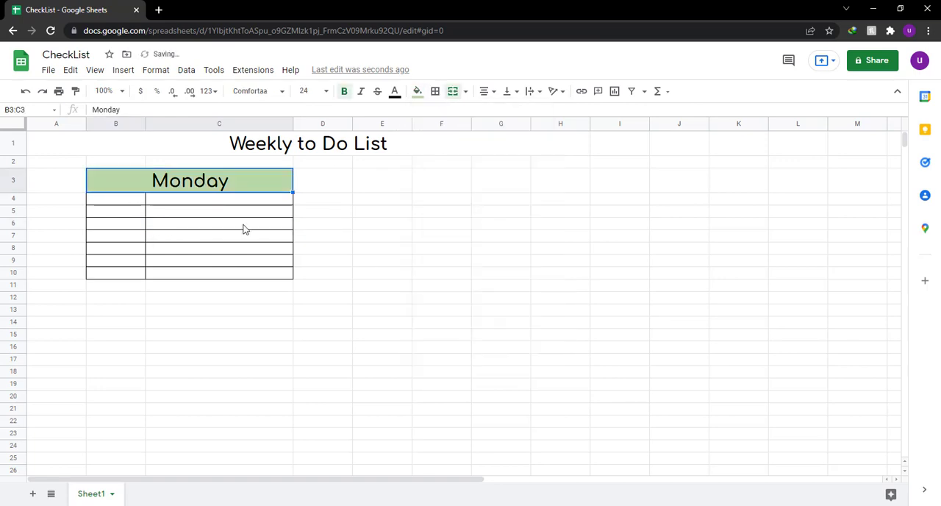
click(204, 205)
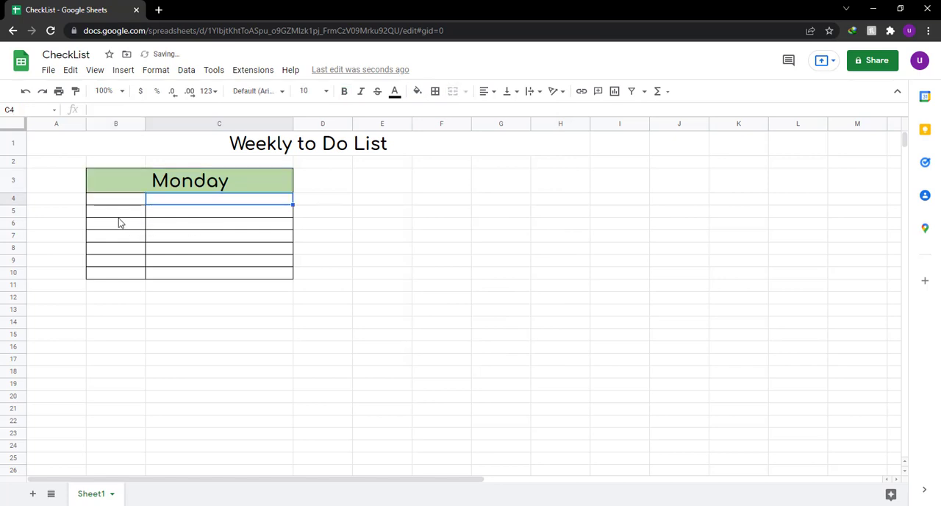
Switch to Notepad and write the note "this is an important step.." followed by a blank line.
mouse_move(116, 200)
mouse_down()
mouse_move(116, 238)
mouse_move(117, 205)
mouse_up()
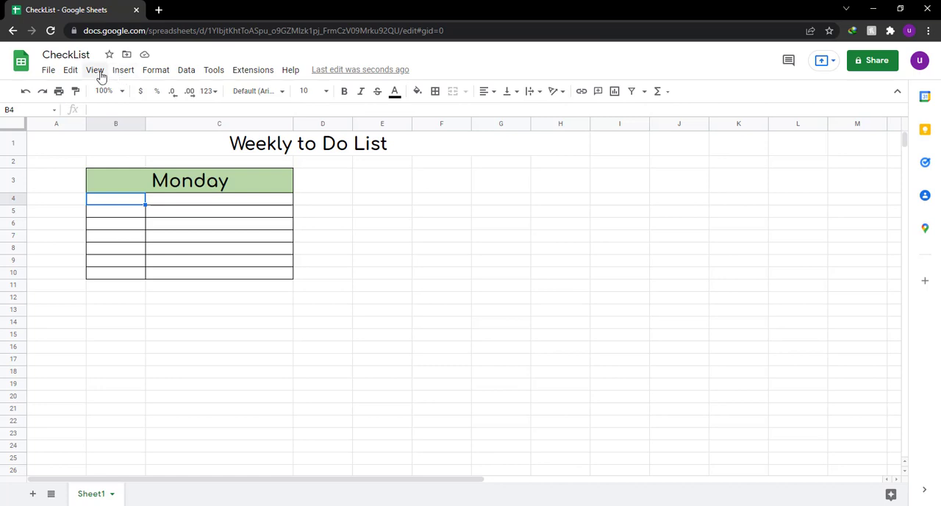
key(alt+Tab)
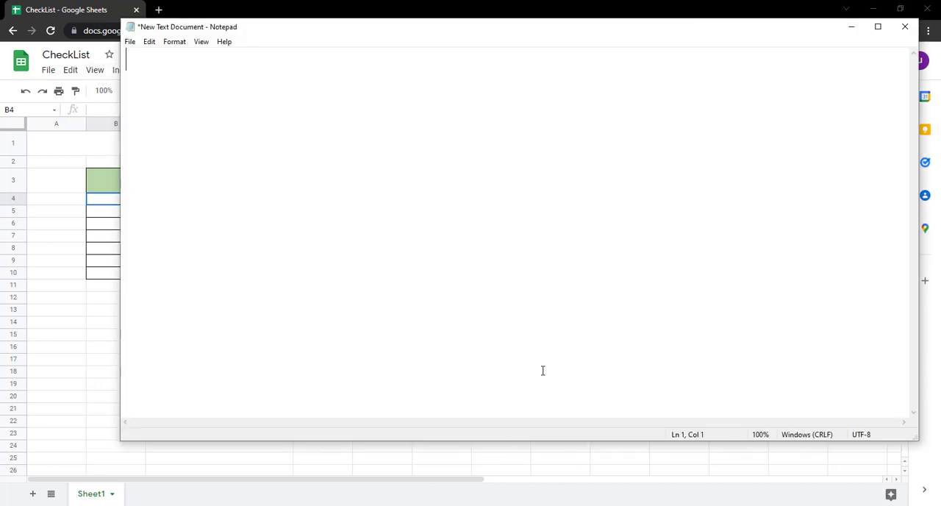
text(this is )
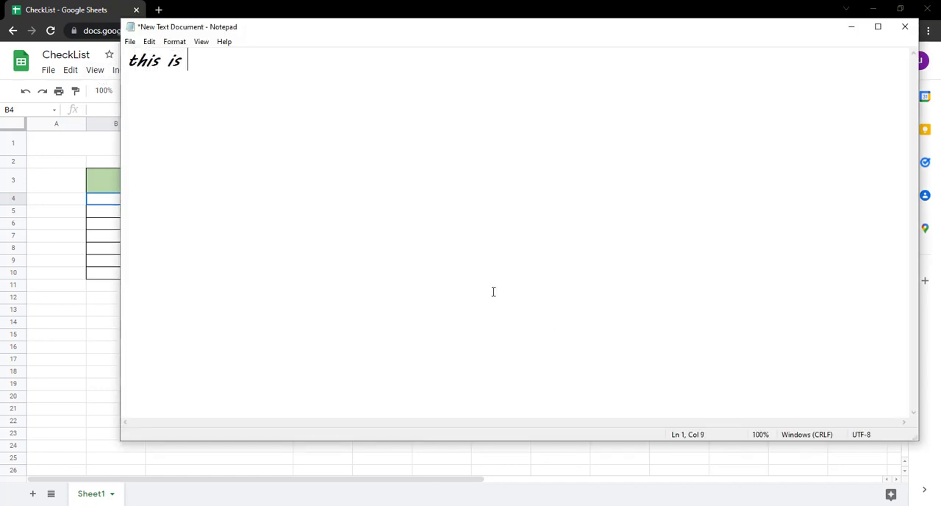
text(an impor)
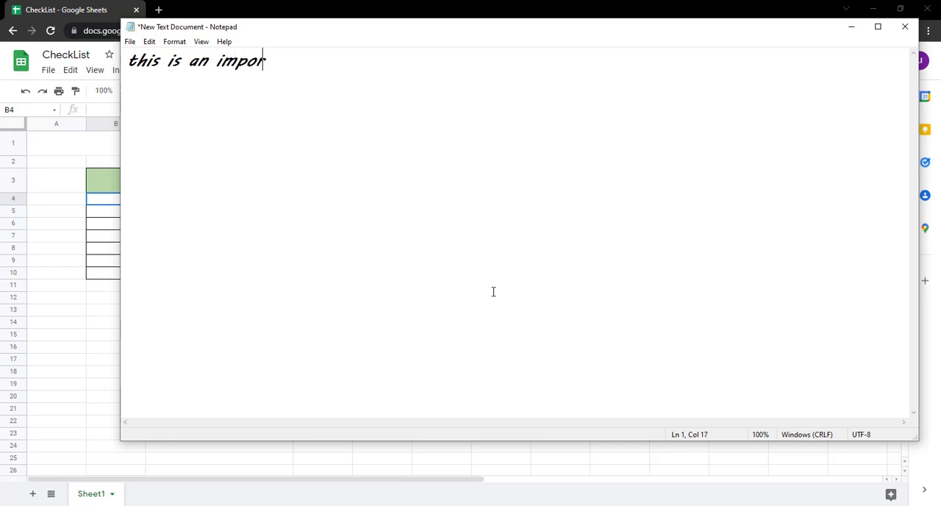
text(tant step)
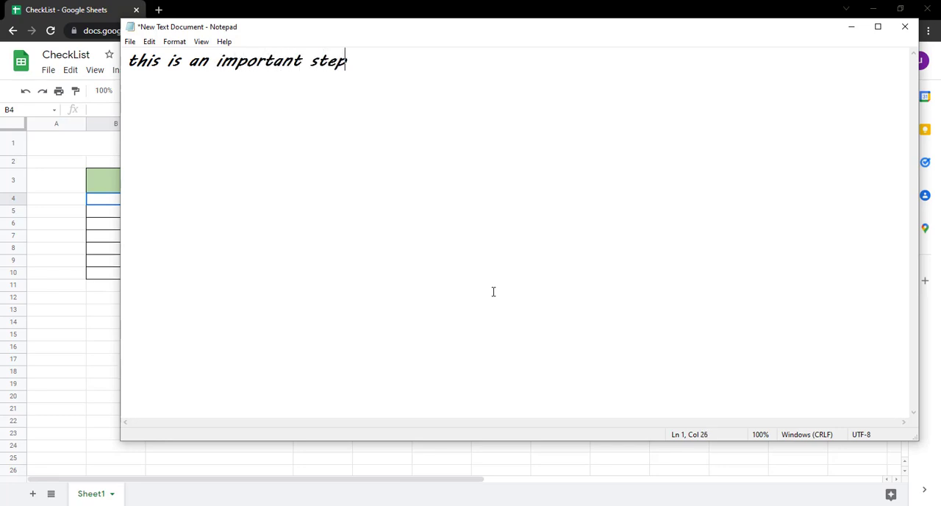
text(..)
key(Return)
key(Return)
Add the line "am going to add a check box here.." to the Notepad note.
text(am going to a)
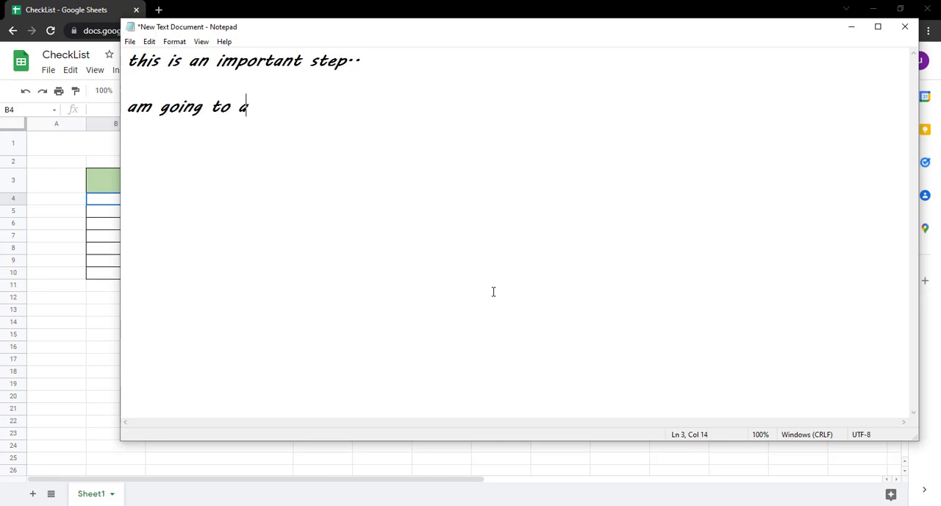
text(dd a cgeck)
key(BackSpace)
key(BackSpace)
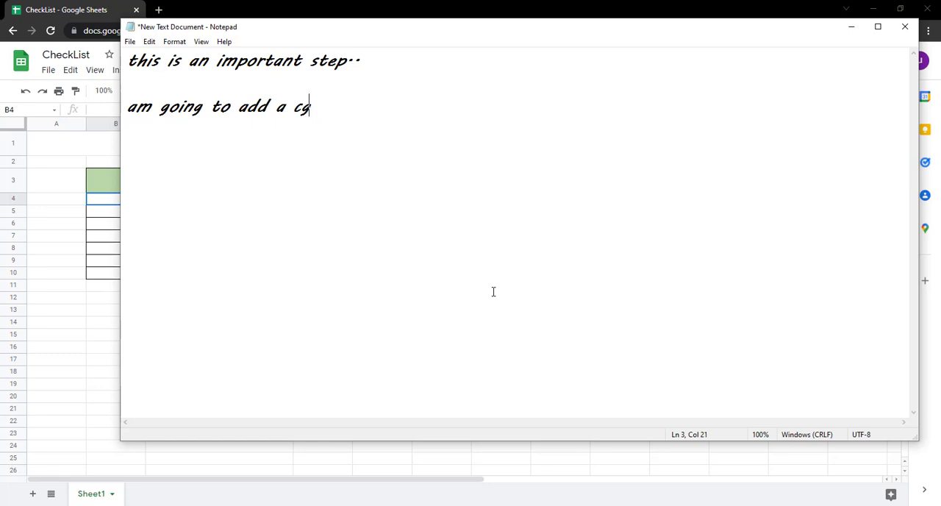
text(=)
key(BackSpace)
text(heck box here..)
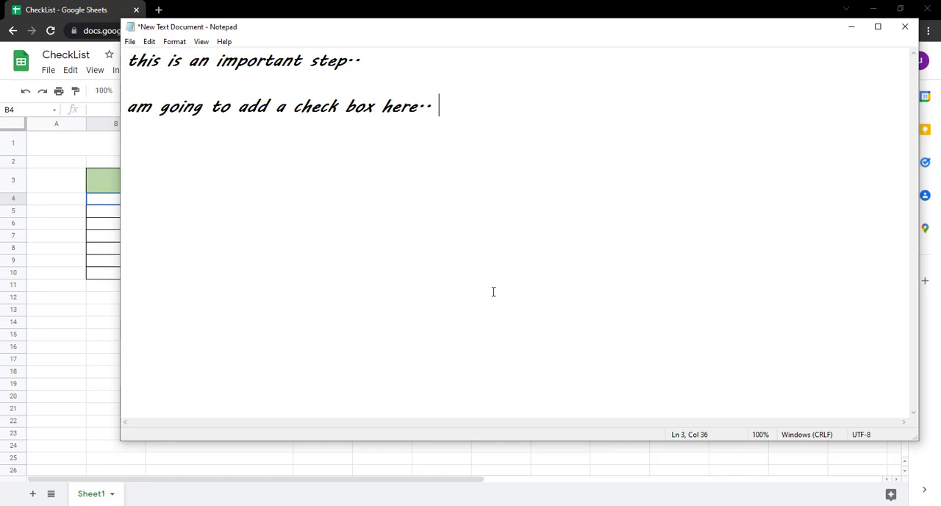
Replace the Notepad text with "watch closely" and clear the note again.
key(ctrl+a)
key(BackSpace)
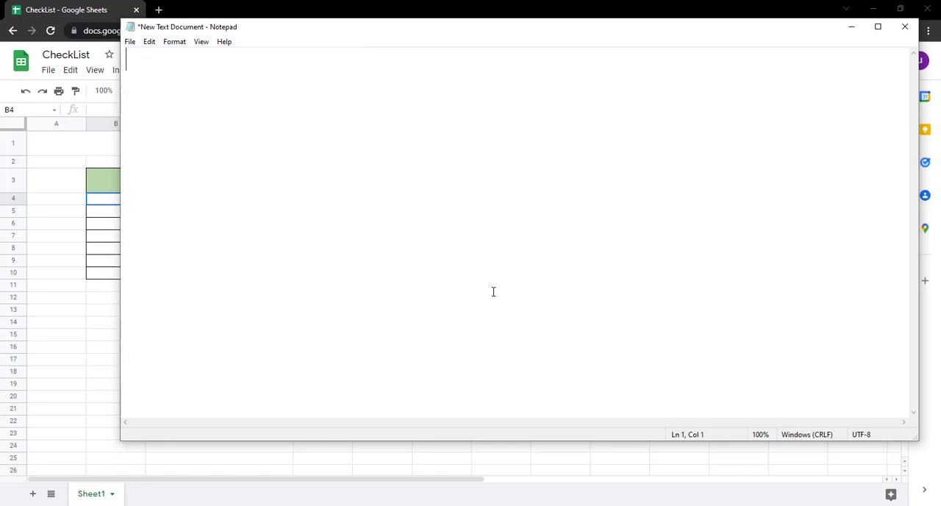
text(watch clos)
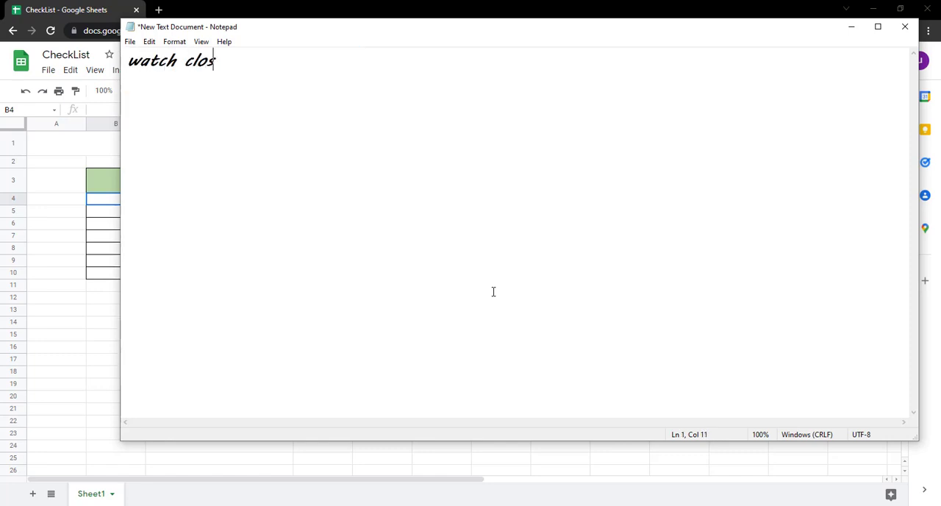
text(ely)
key(ctrl+a)
key(BackSpace)
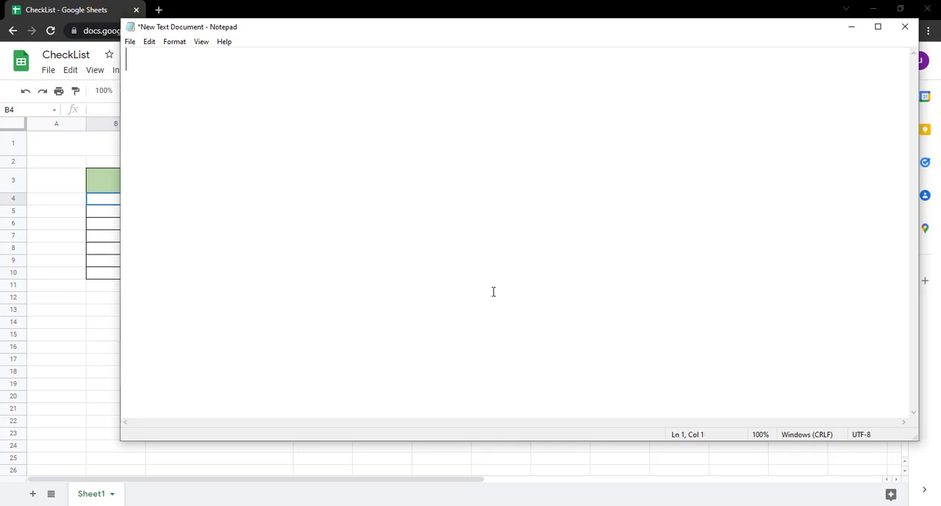
Switch back to the spreadsheet, insert a checkbox in cell B4 and set its font size to 18.
click(99, 203)
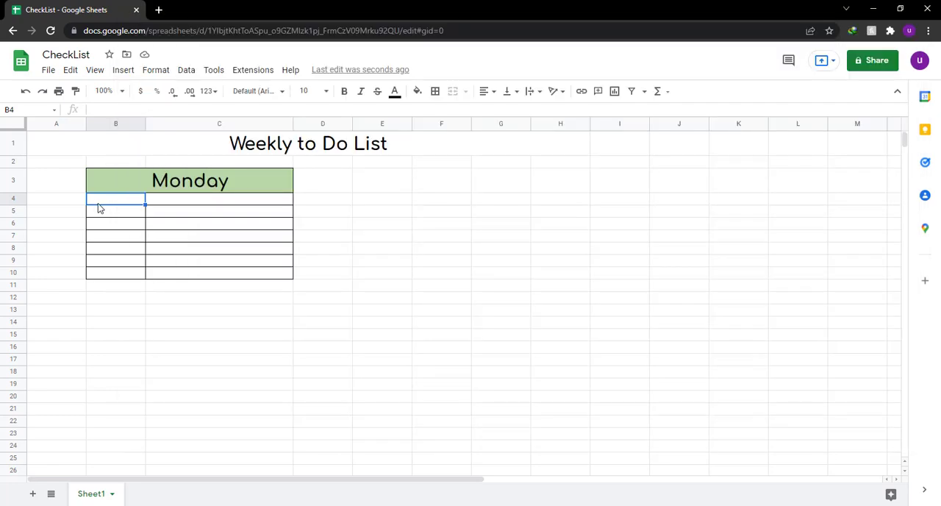
click(123, 72)
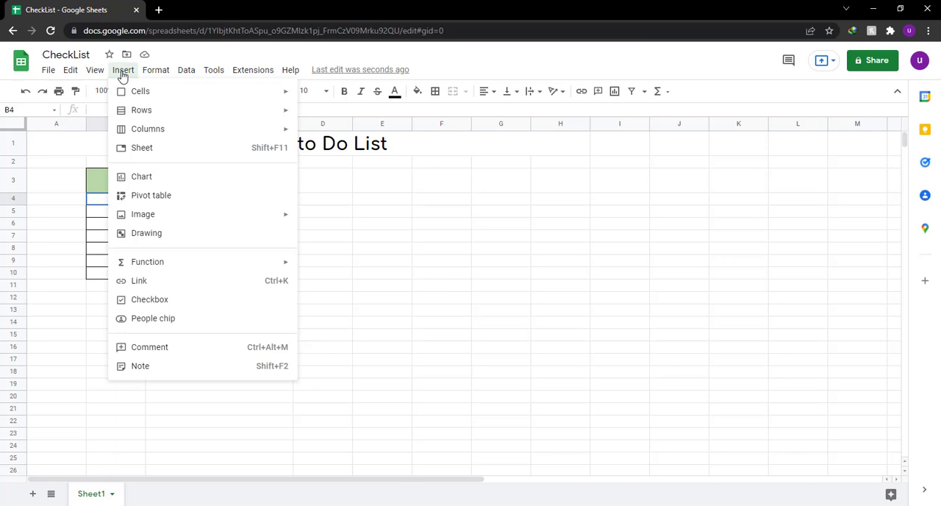
click(157, 300)
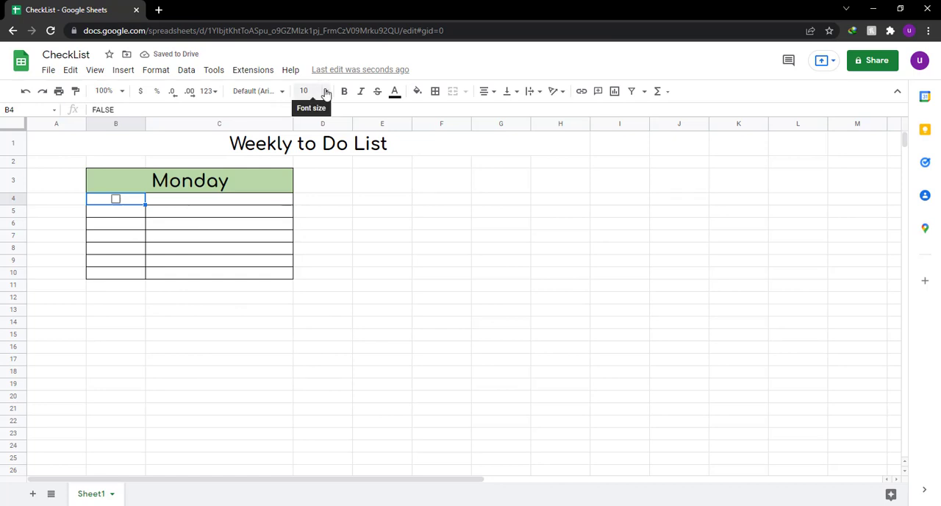
click(325, 91)
click(308, 262)
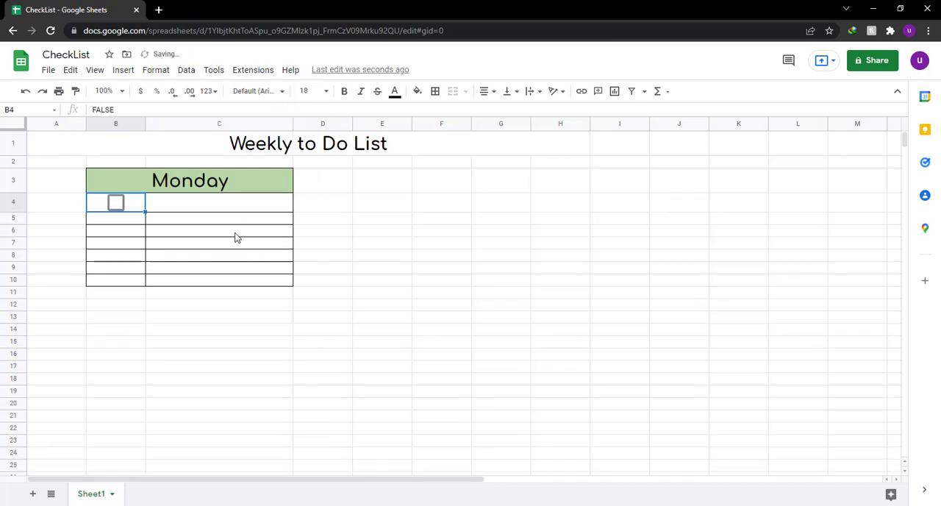
Fill the checkbox from B4 down through B10.
drag(144, 213, 140, 284)
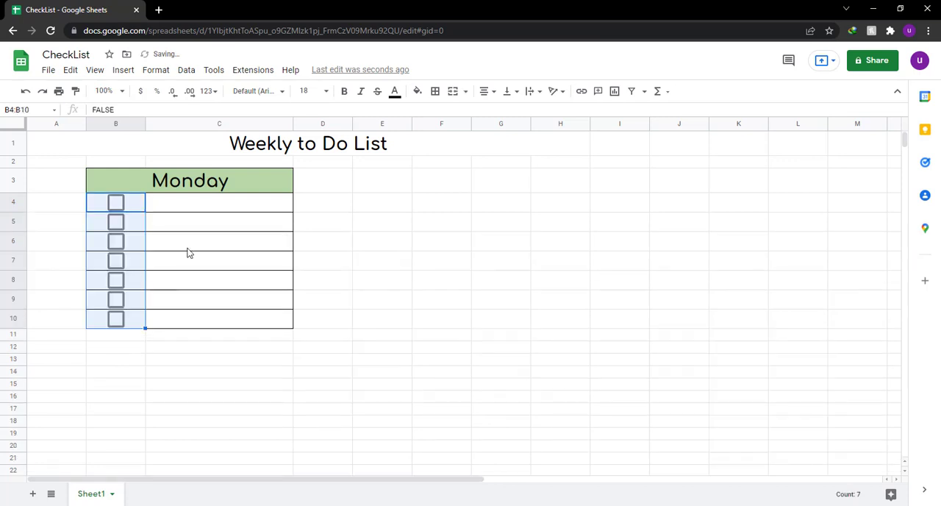
click(188, 248)
click(242, 188)
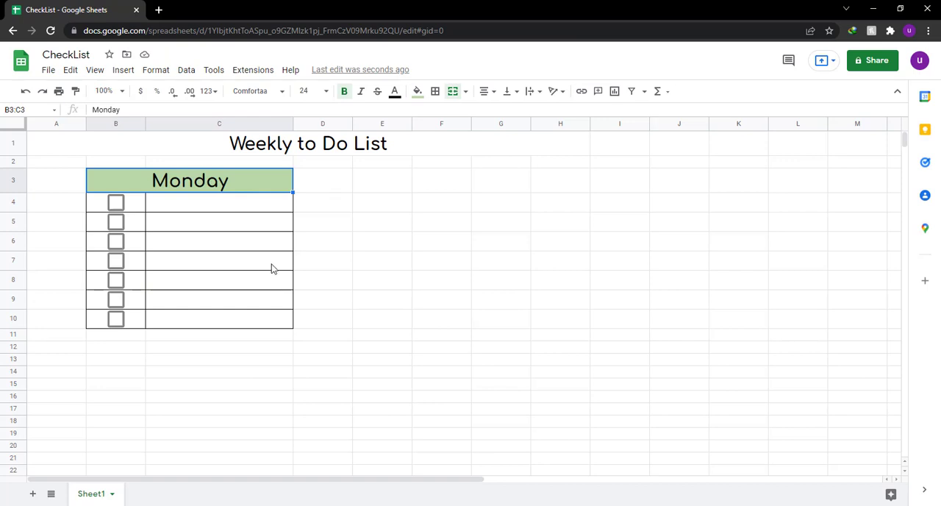
Set the font size of the task cells C4:C10 to 14.
drag(230, 212, 236, 321)
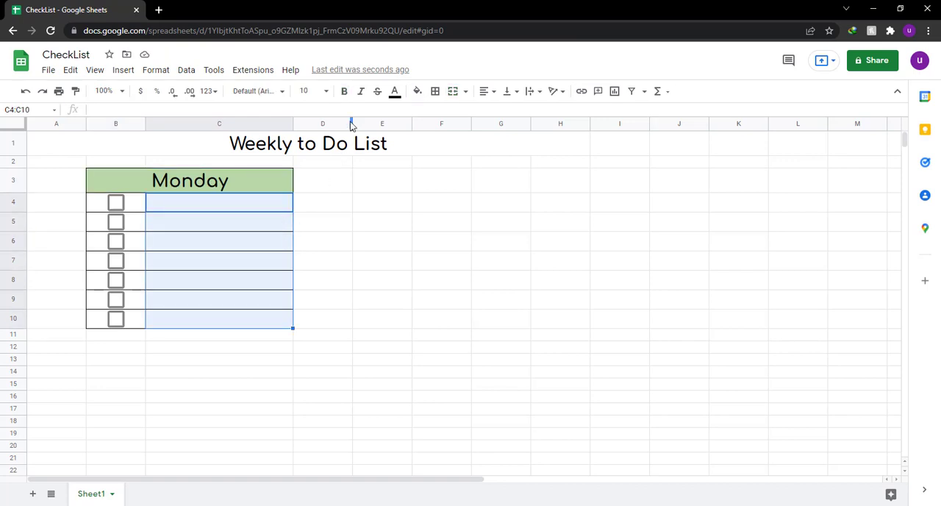
click(327, 93)
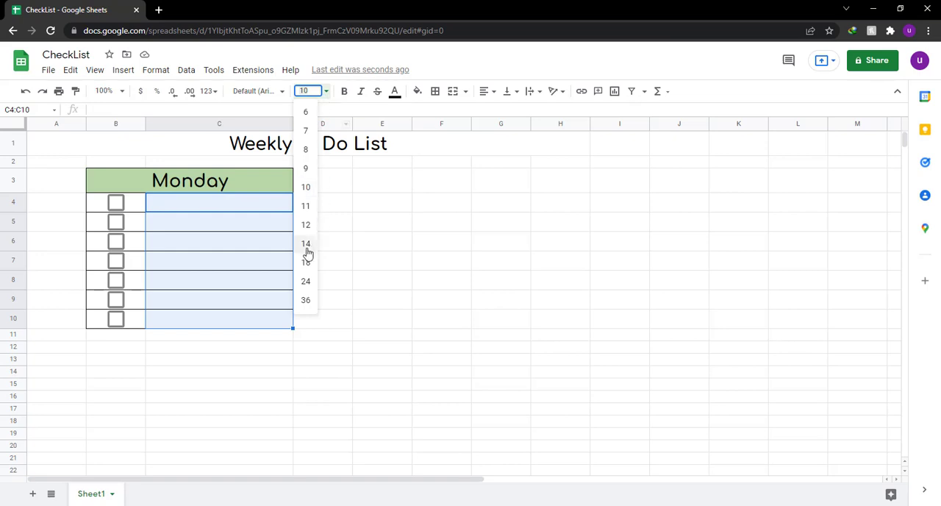
click(305, 246)
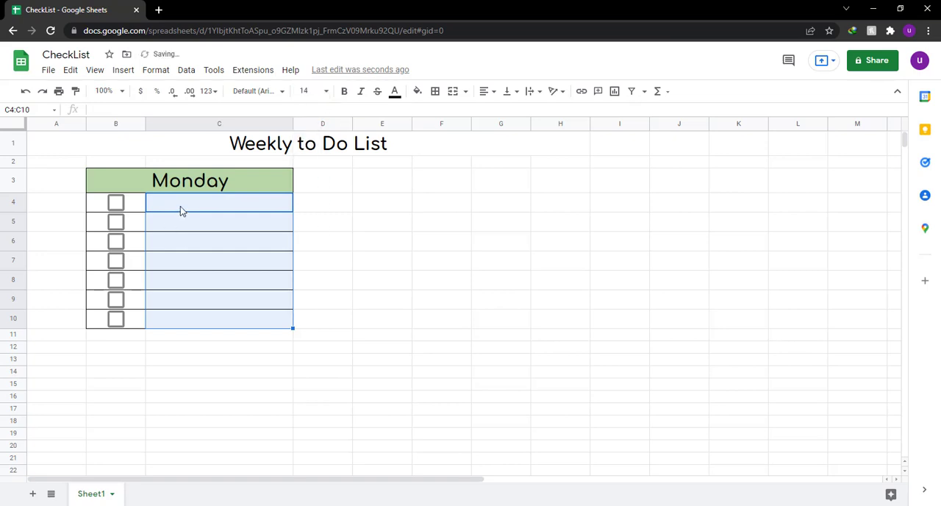
click(181, 211)
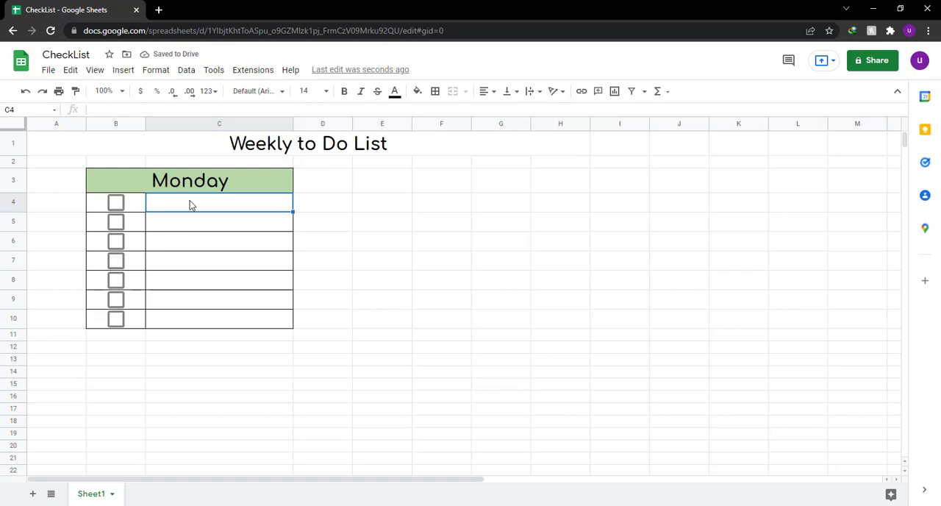
Enter the task "Excercise for 30 Mins." in cell C4.
text(Excercise for)
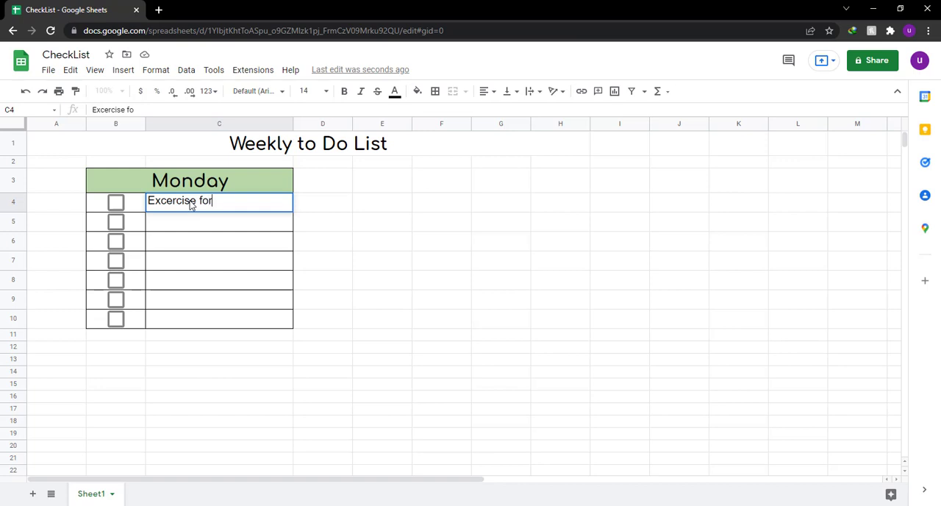
text(30 Mins.)
key(Return)
Format the task text in C4 with the Caveat font at size 18.
click(215, 210)
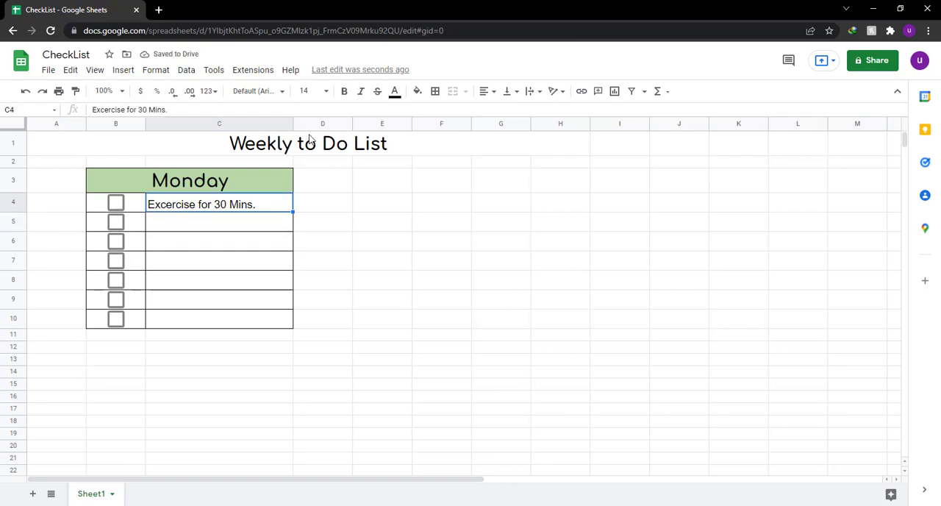
click(283, 92)
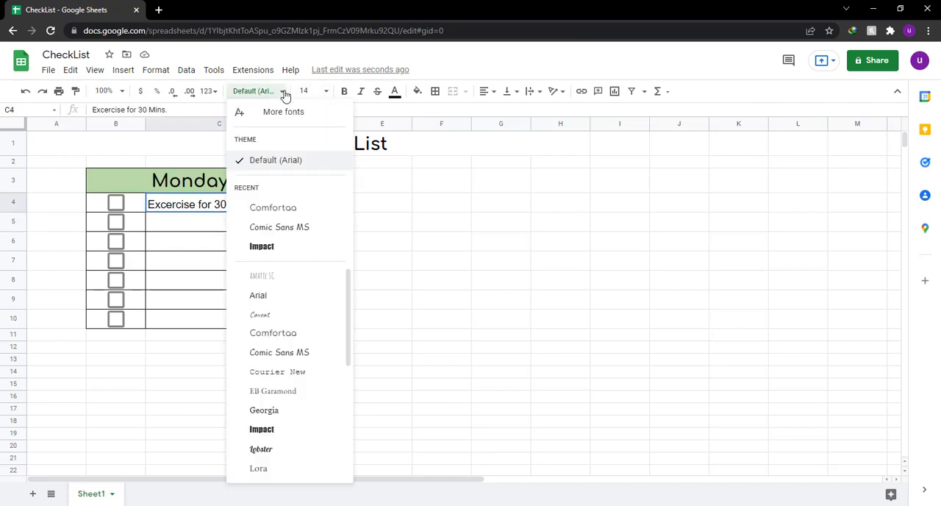
click(261, 313)
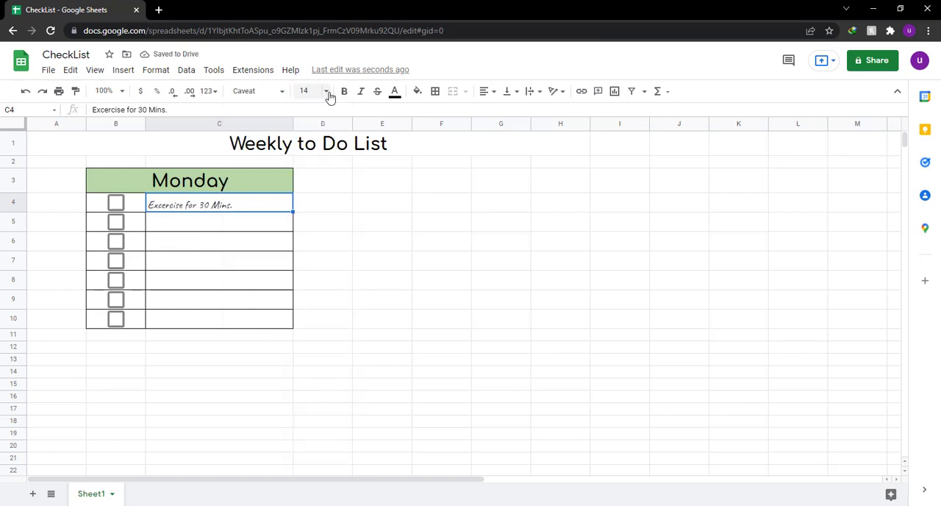
click(326, 91)
click(305, 262)
click(208, 227)
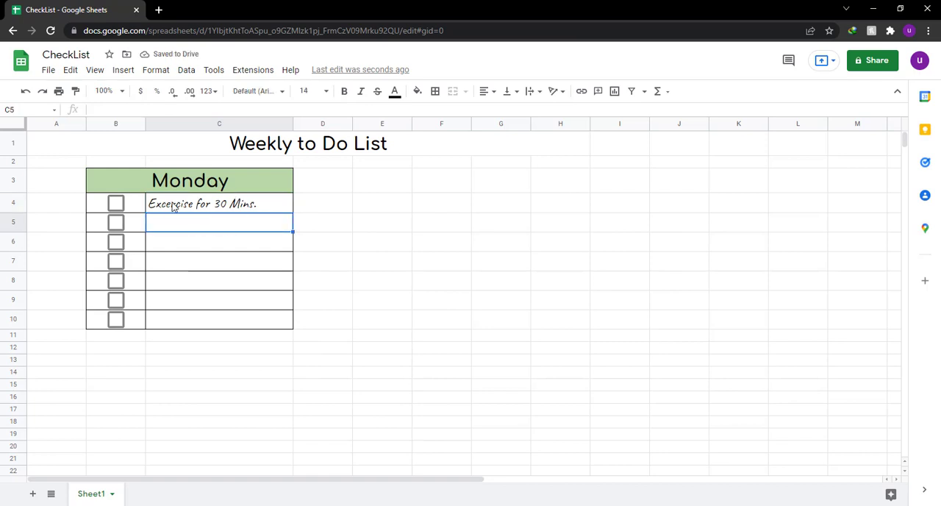
Tick the checkbox in B4 and write "see you have to fill the to do tasks yourselves.." in the Notepad note.
click(114, 205)
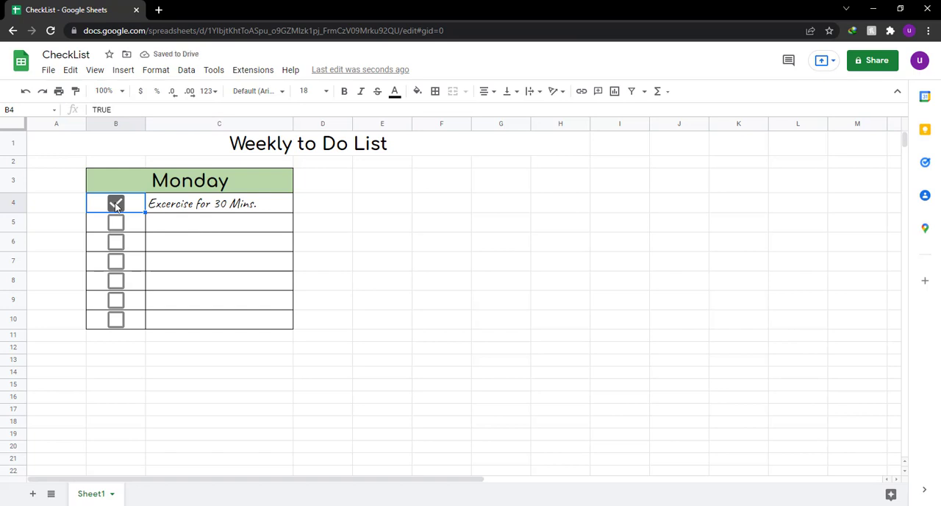
key(alt+Tab)
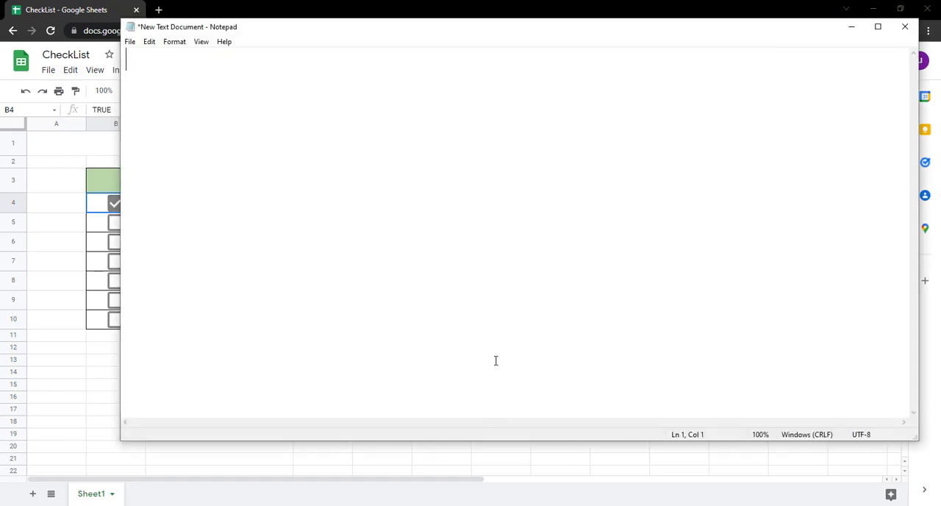
text(see you )
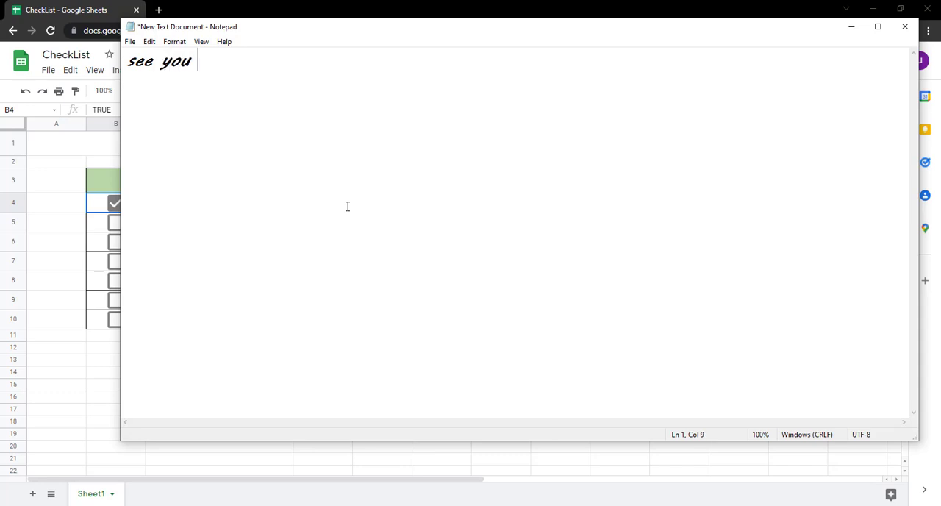
text(have to fill t)
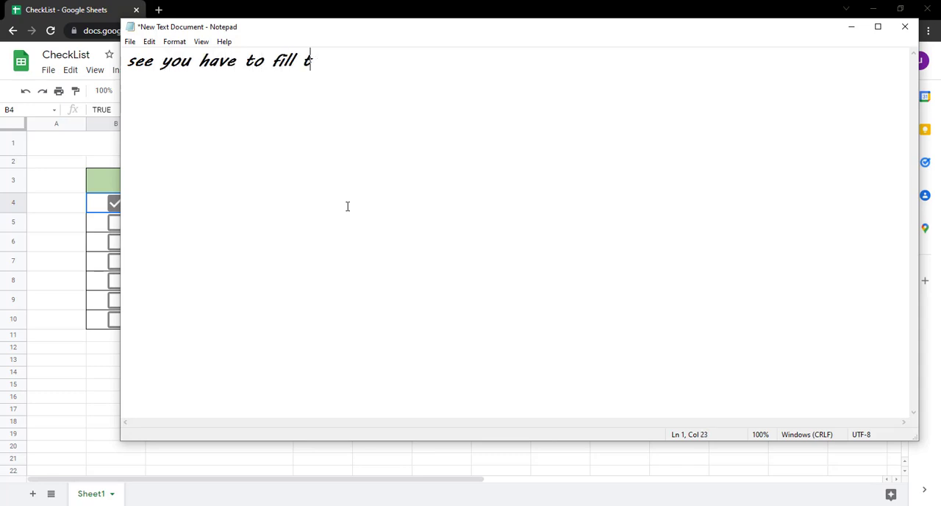
text(he to do )
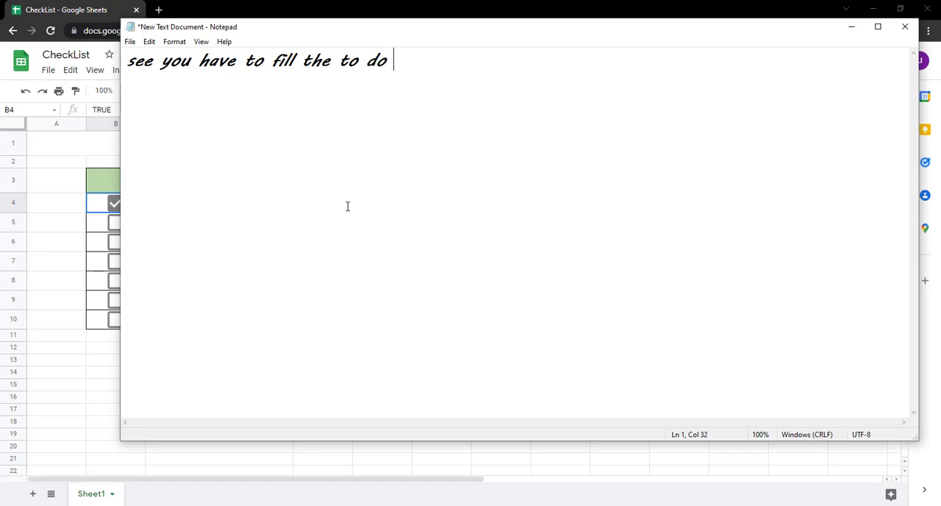
text(tasks yoursel)
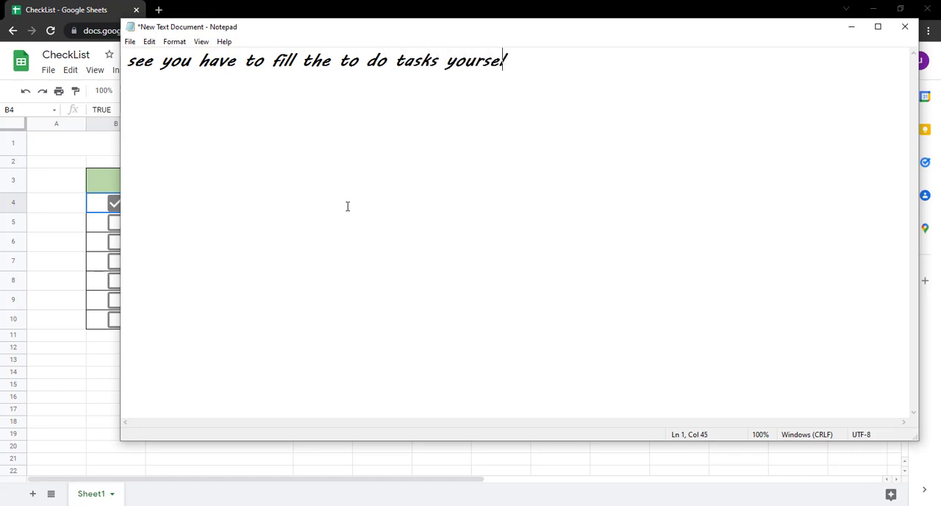
text(ves..)
key(Return)
key(Return)
Add the line "and when youre done with the task.. click the check box. mark it done.." to the note.
text(and )
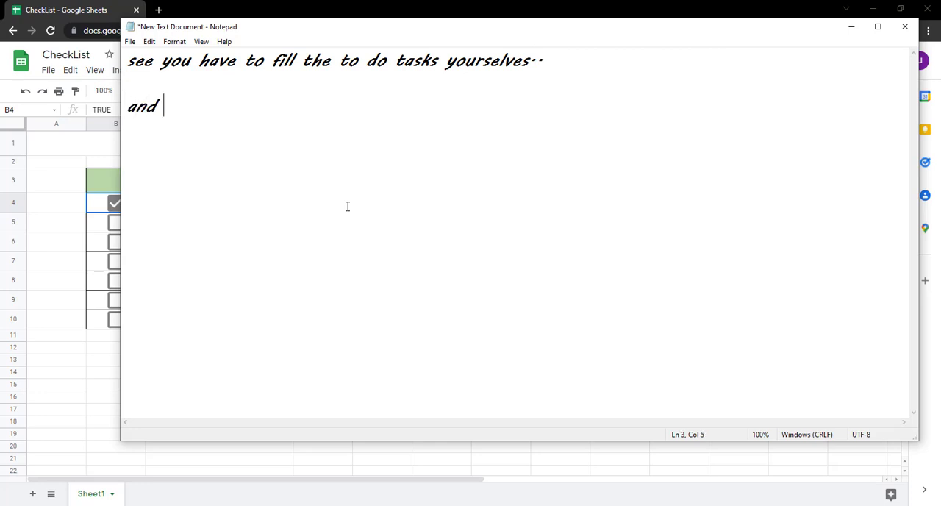
text(when youre)
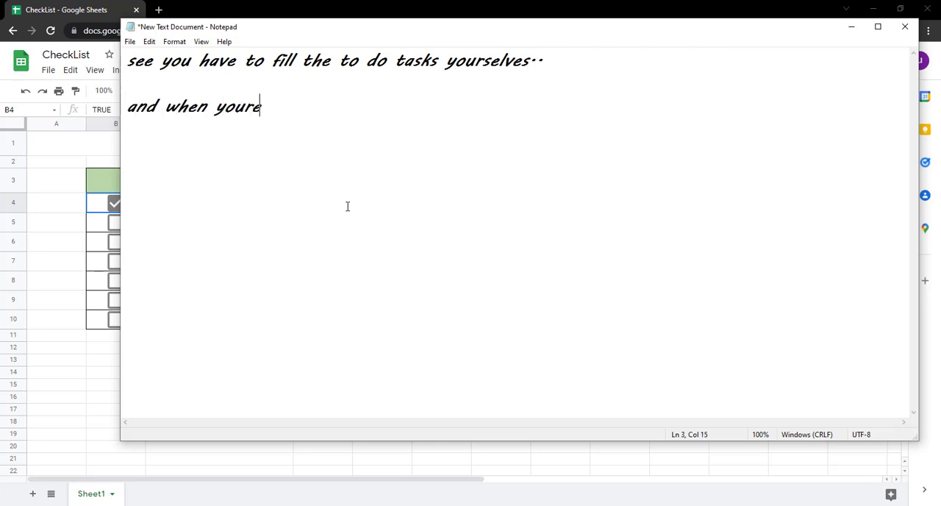
text( done with)
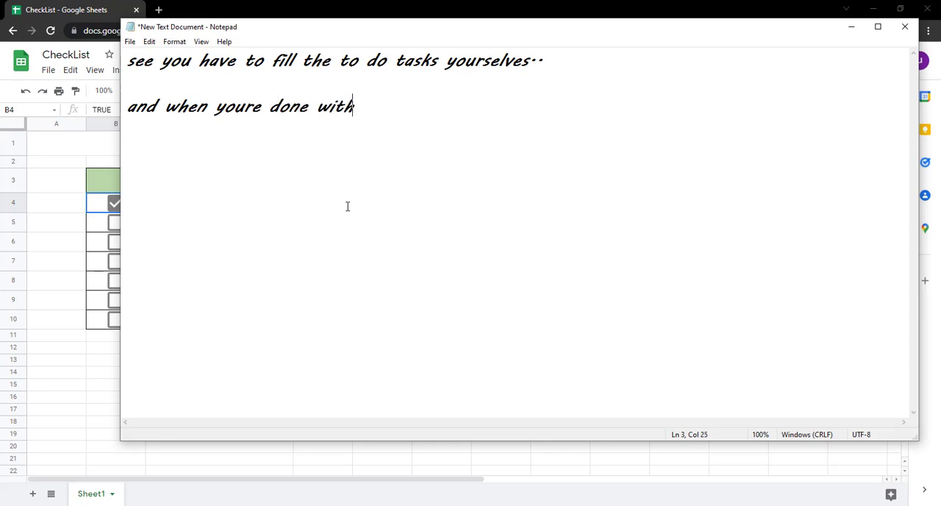
text( the task..)
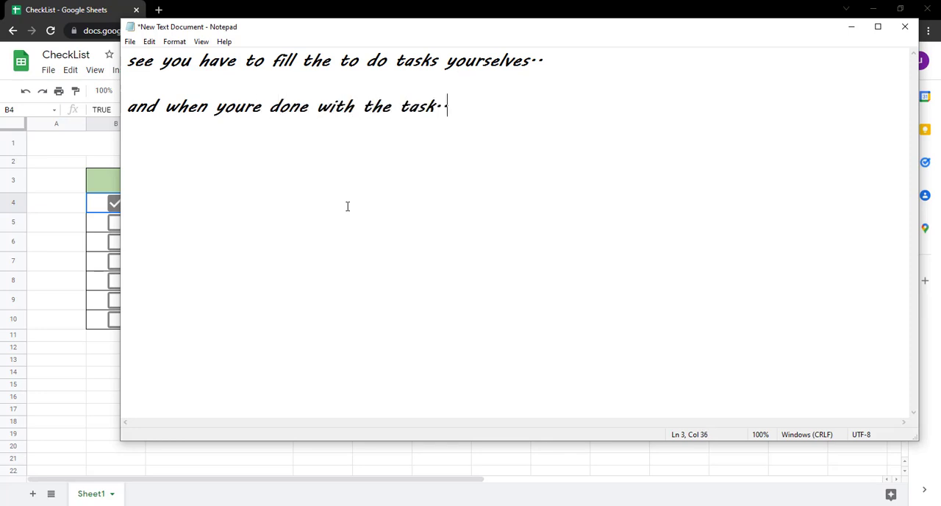
text( click the)
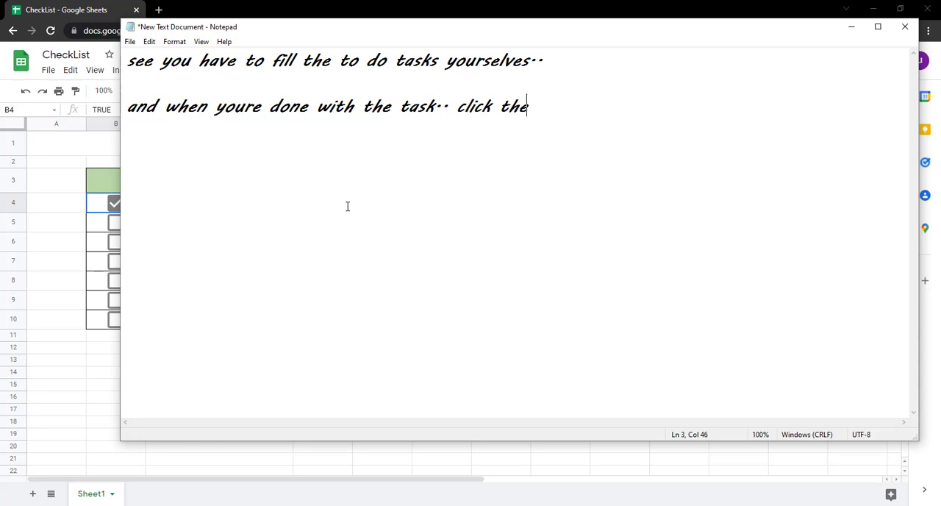
text( check box)
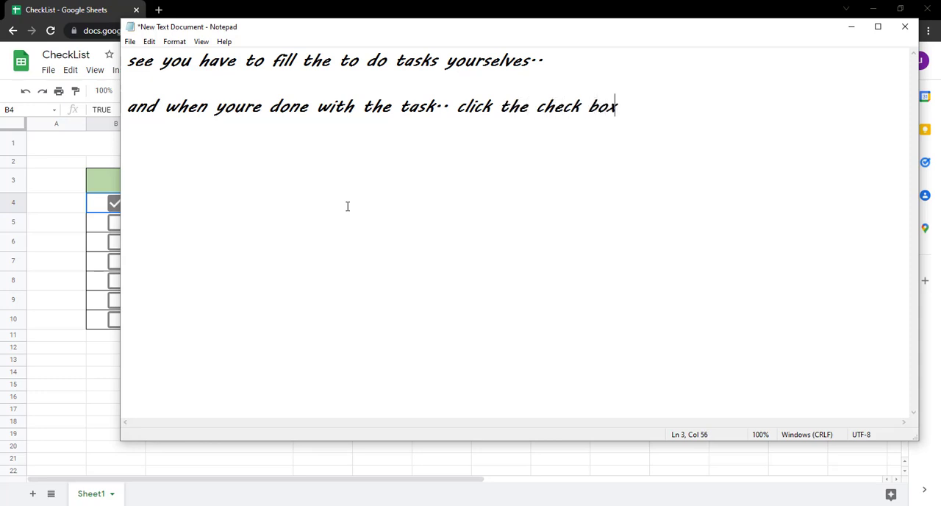
text(. mark it s)
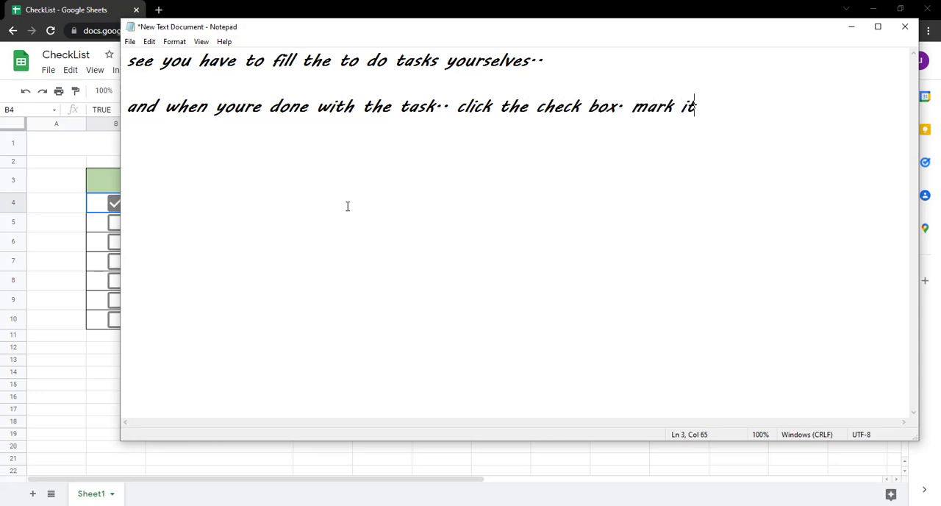
key(BackSpace)
text(done..)
key(Return)
key(Return)
Switch back to the spreadsheet and try toggling the checkboxes in B4 and B5, leaving both unticked.
click(95, 220)
click(116, 204)
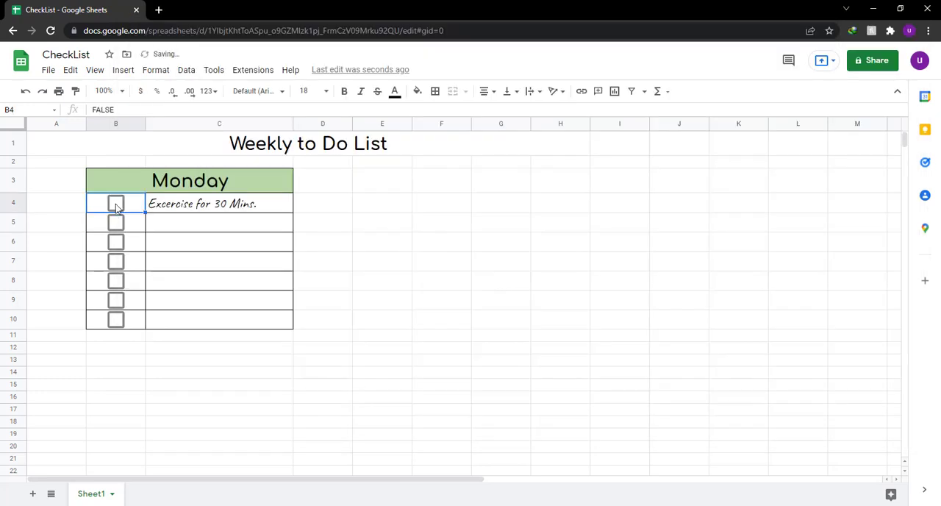
click(115, 203)
click(115, 222)
click(115, 222)
click(115, 204)
Switch to Notepad and replace the note with "but this looks kinda simple.. we are going to make it look more attractive..".
key(alt+Tab)
key(ctrl+a)
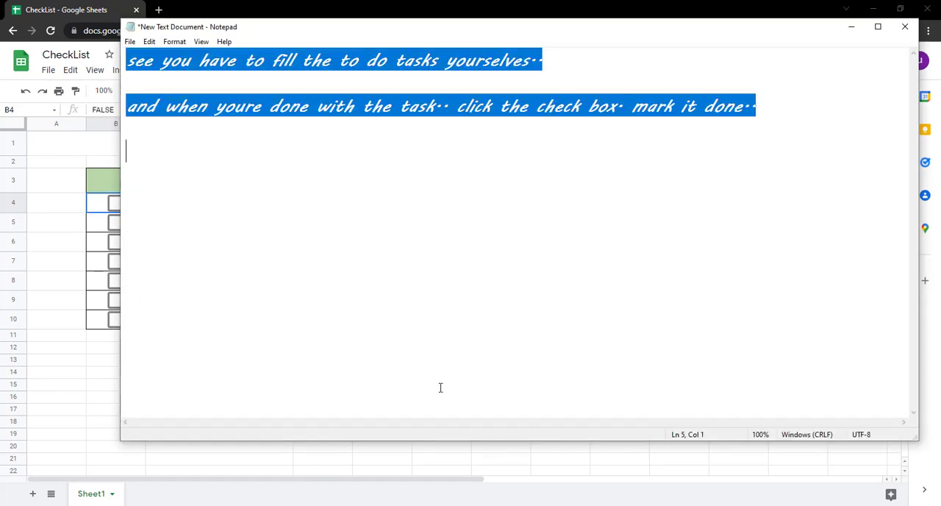
key(BackSpace)
text(but this )
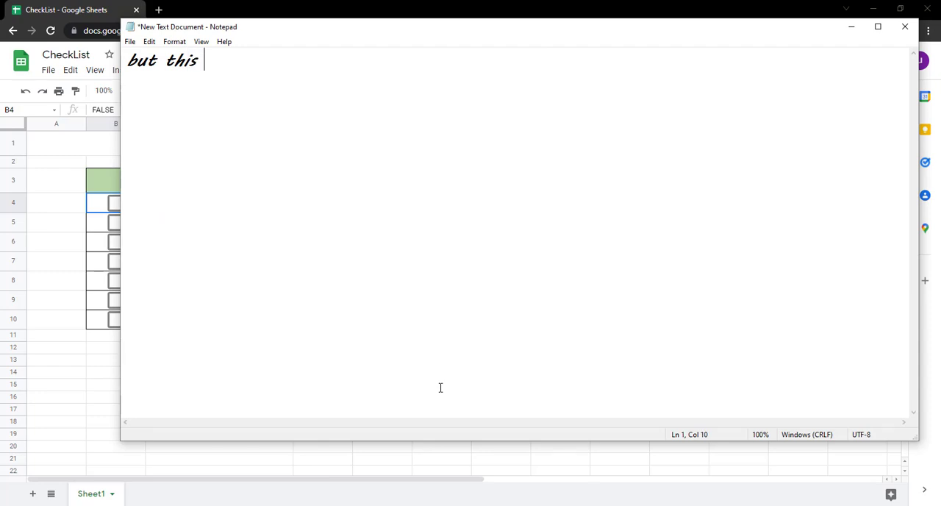
text(looks kind)
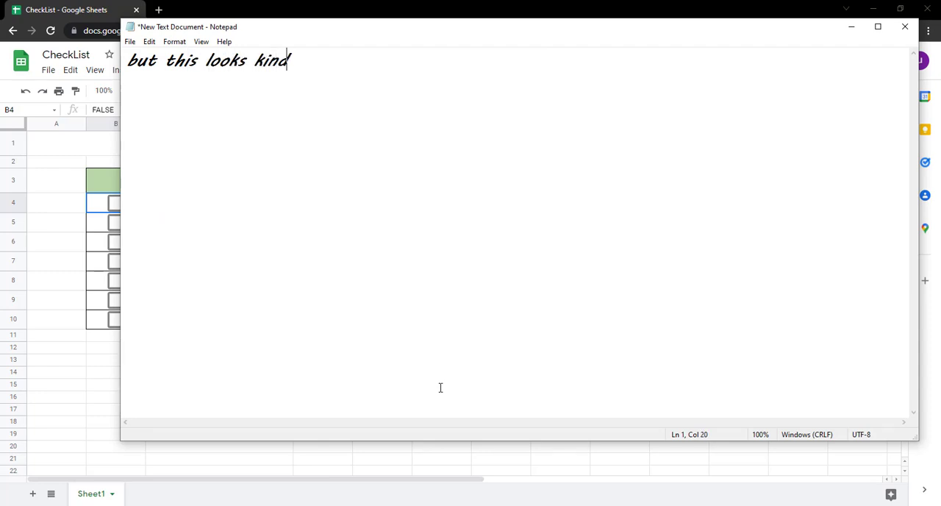
text(a simpl)
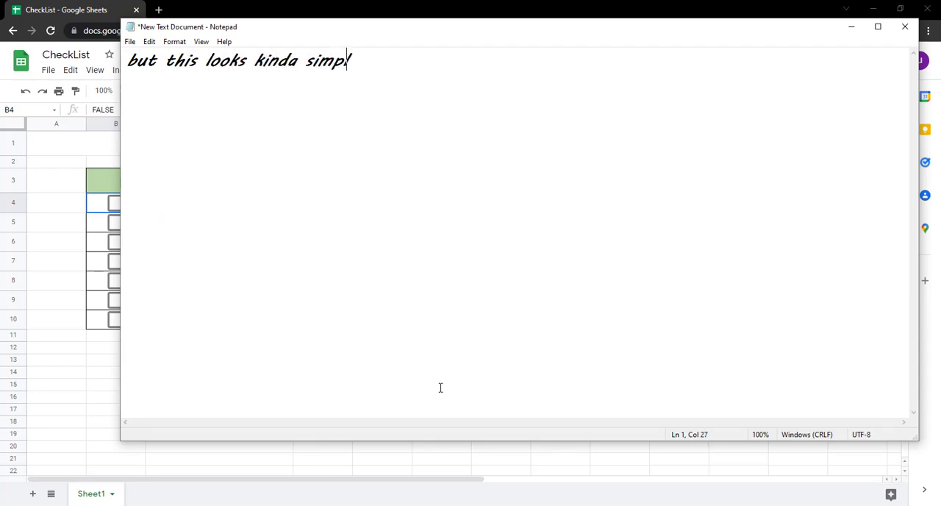
text(e.. we are do)
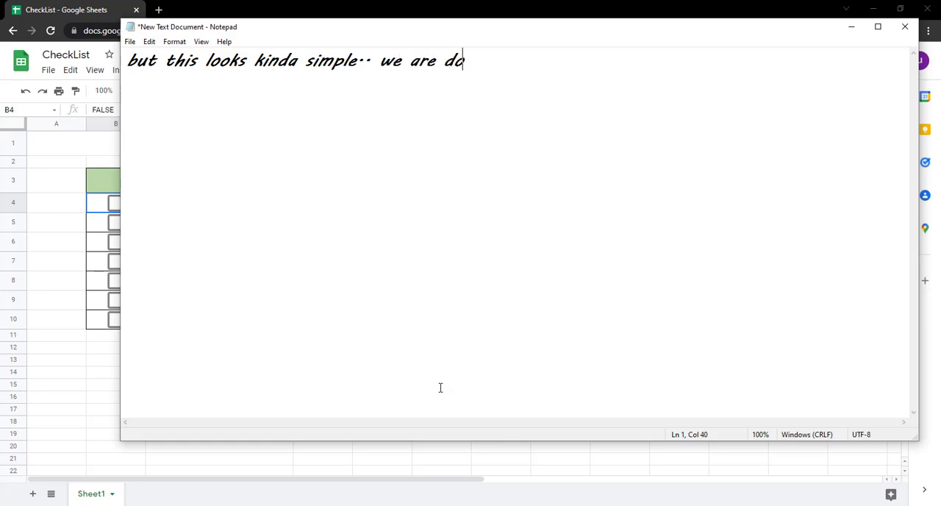
key(BackSpace)
key(BackSpace)
text(going to)
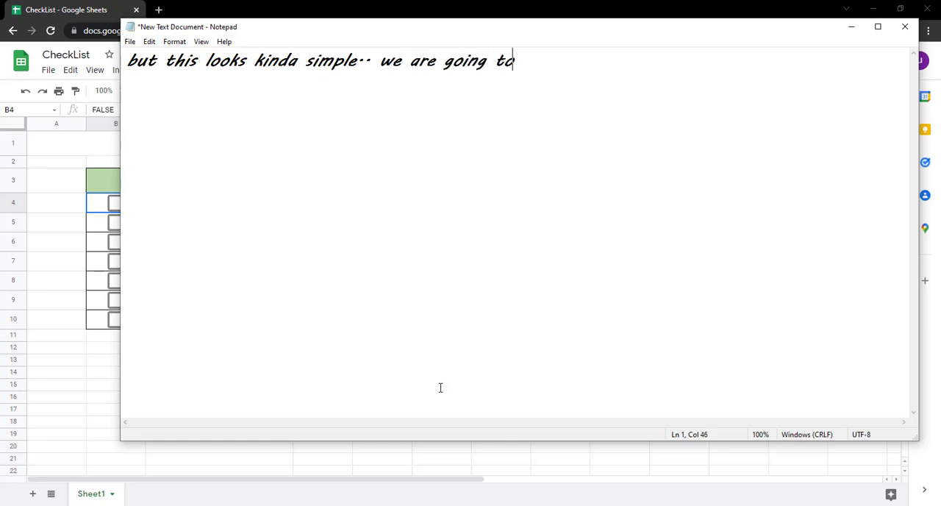
text( make it loo)
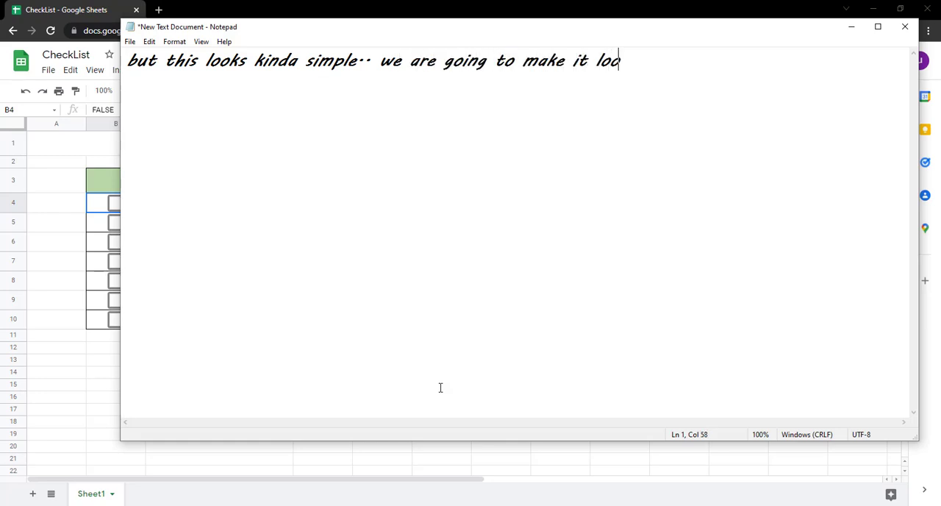
text(k more attr)
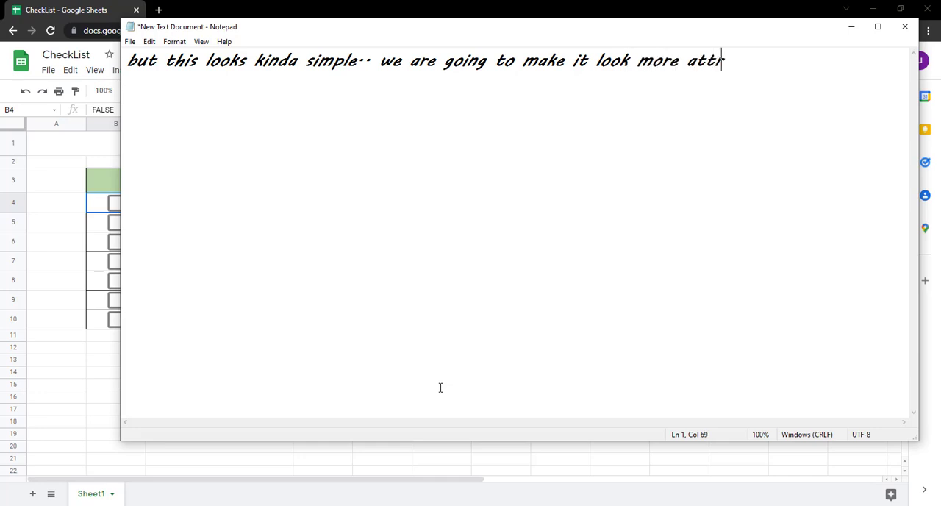
text(active..)
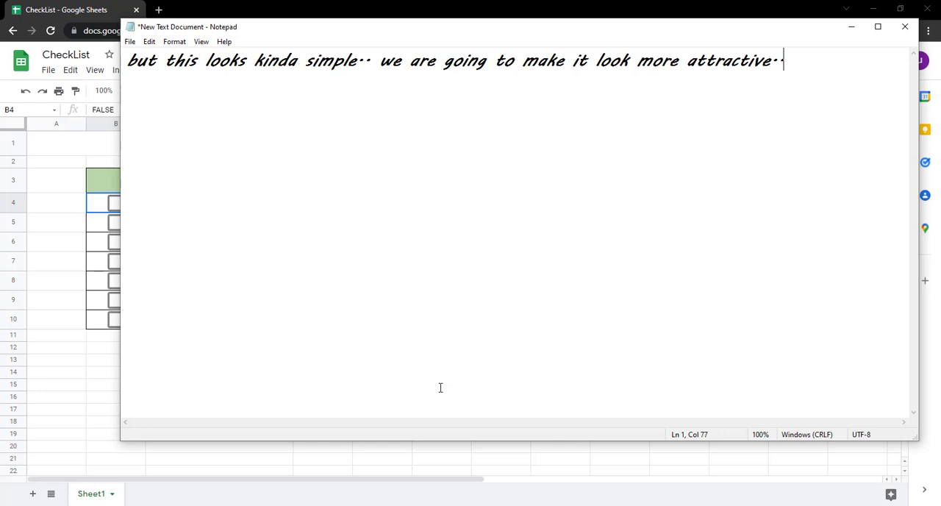
Replace the Notepad text with "see how..." and clear the note again.
key(ctrl+a)
key(BackSpace)
text(see how)
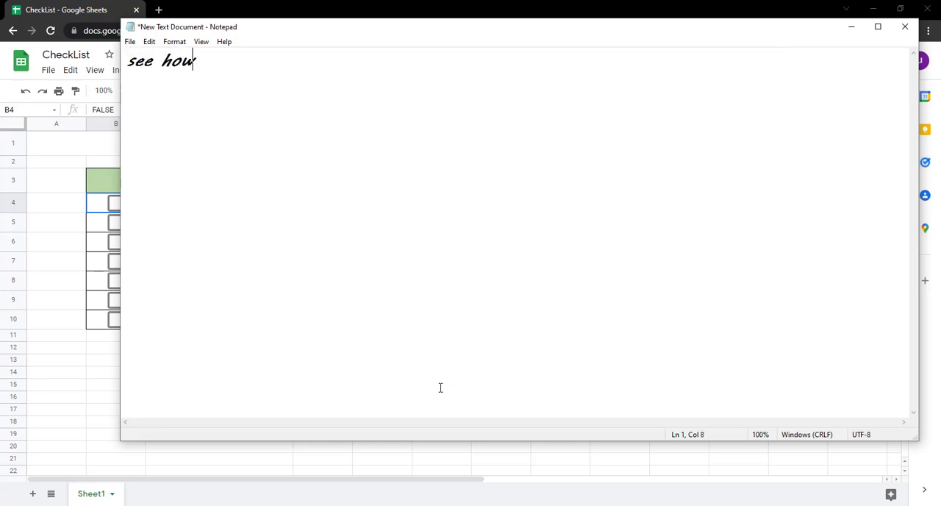
text(...)
key(ctrl+a)
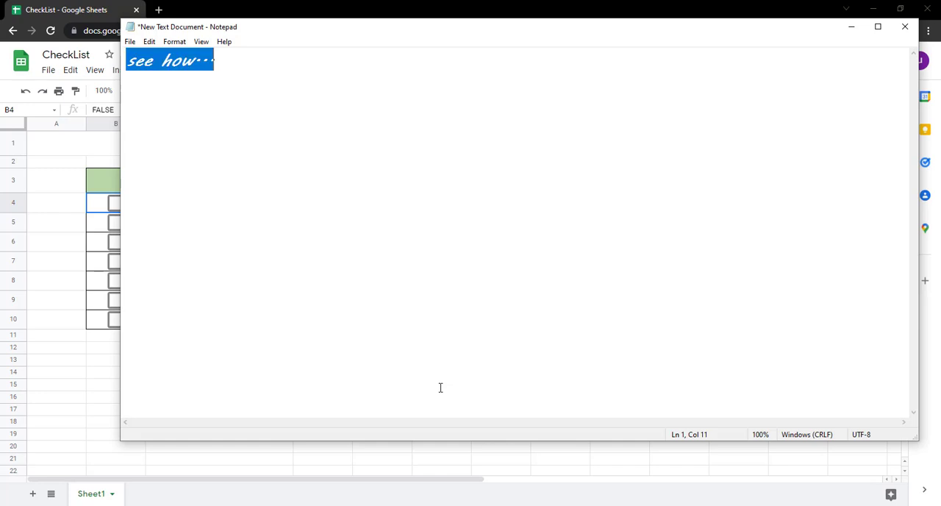
key(BackSpace)
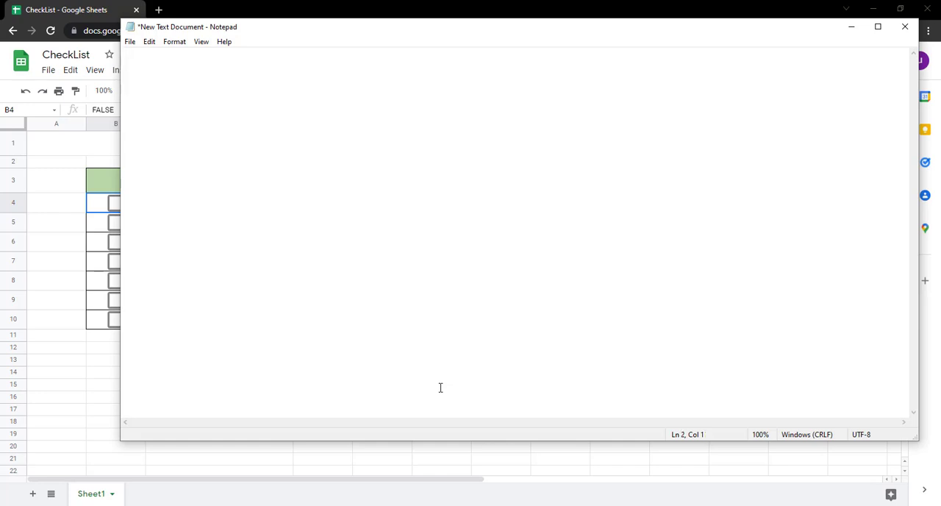
Switch back to the spreadsheet, start a conditional formatting rule from task cell C4 and set its range to C4:C10.
click(79, 201)
click(181, 208)
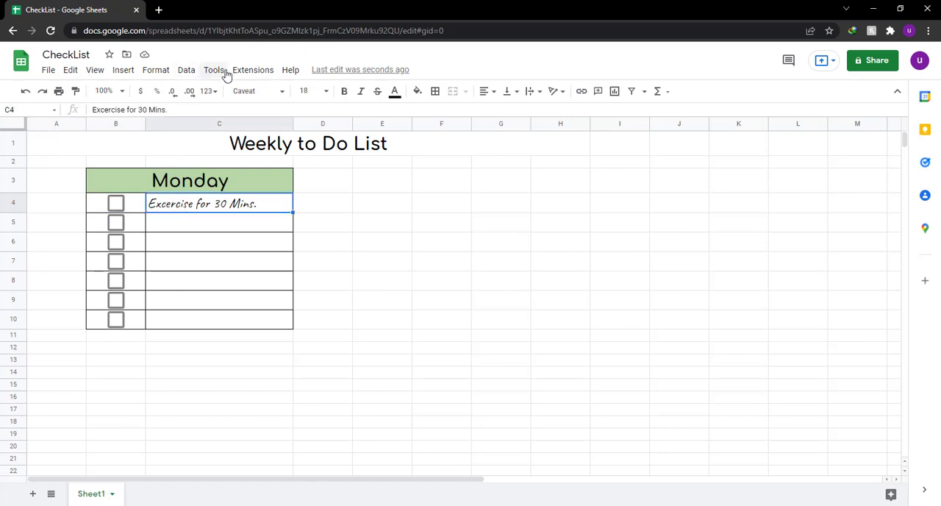
click(157, 71)
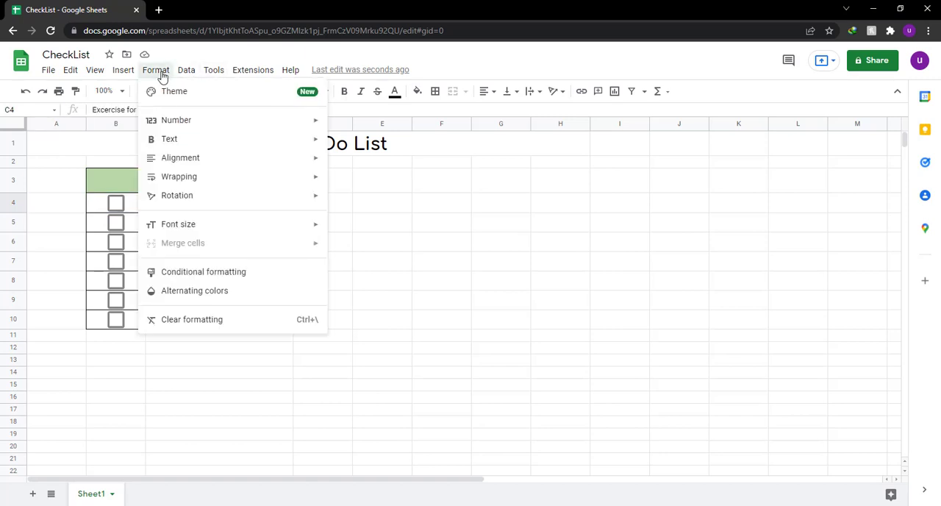
click(283, 273)
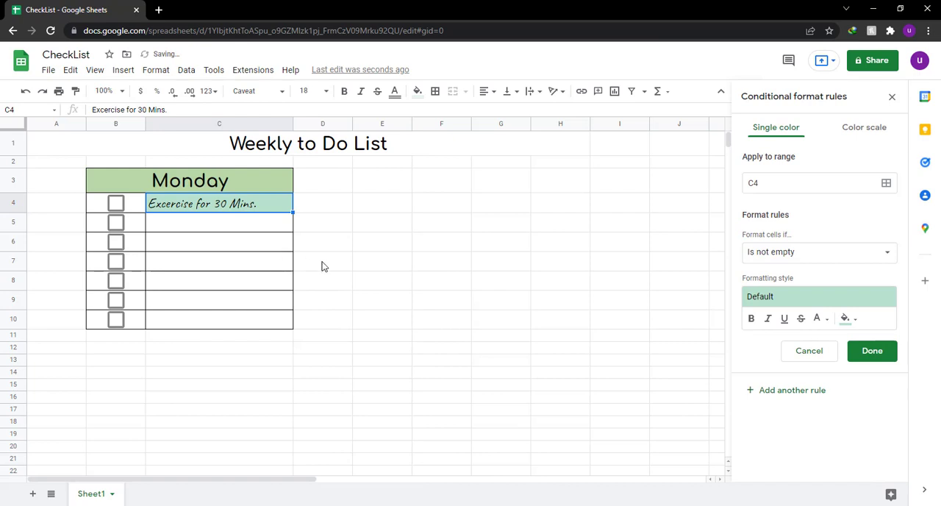
click(767, 181)
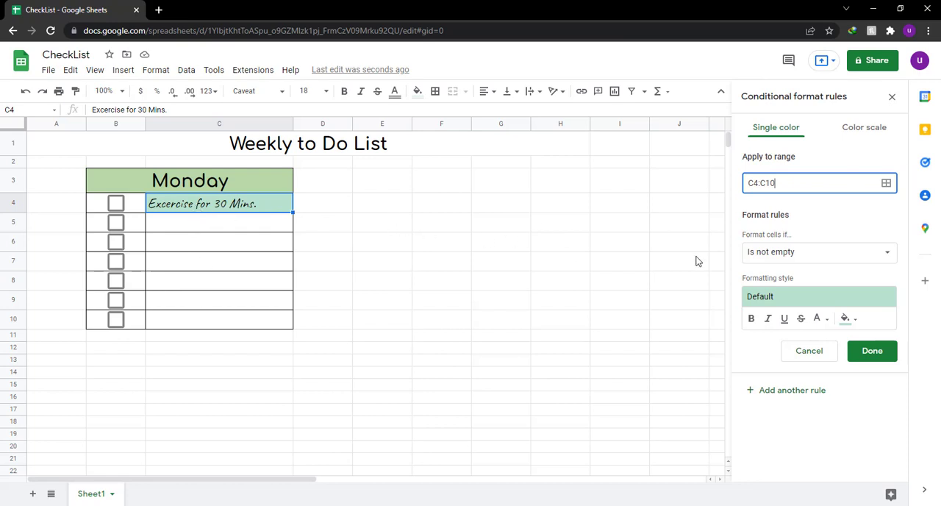
Set the condition of the C4:C10 formatting rule to "Custom formula is".
click(821, 254)
scroll(825, 352, down, 2)
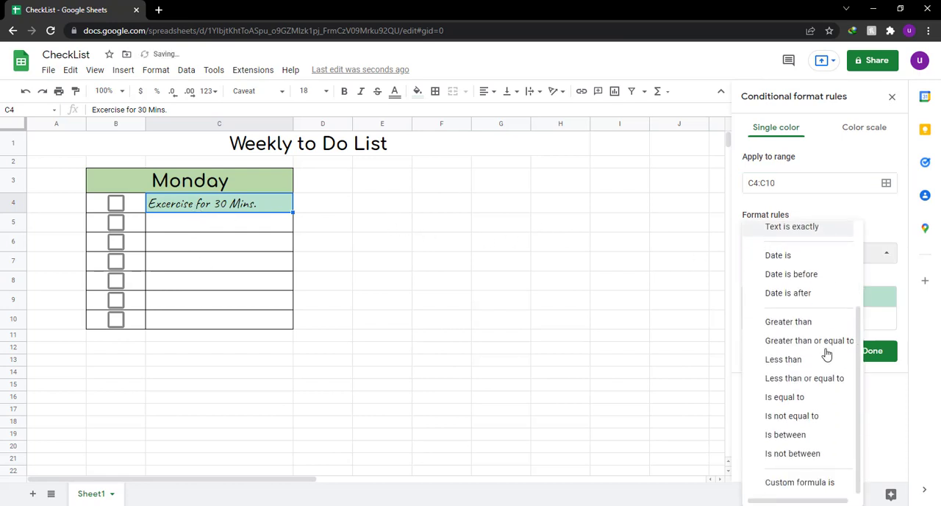
click(804, 485)
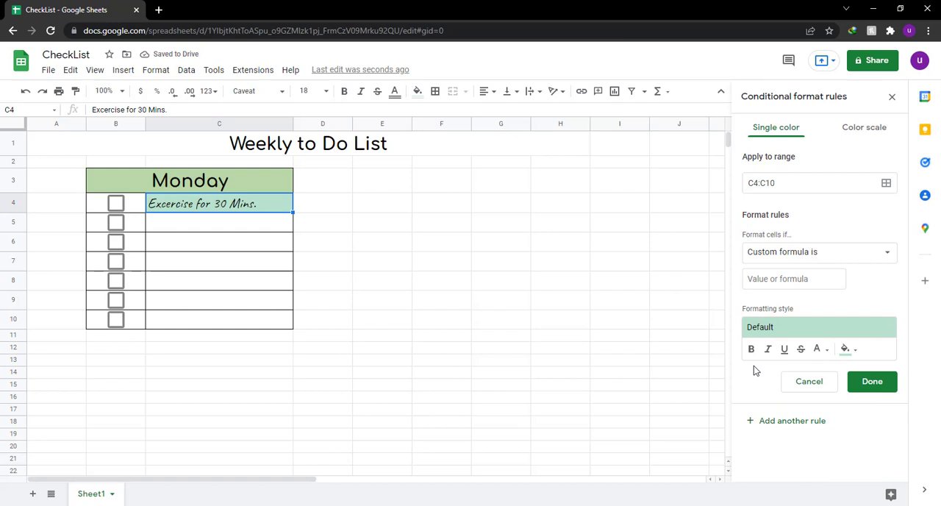
click(767, 280)
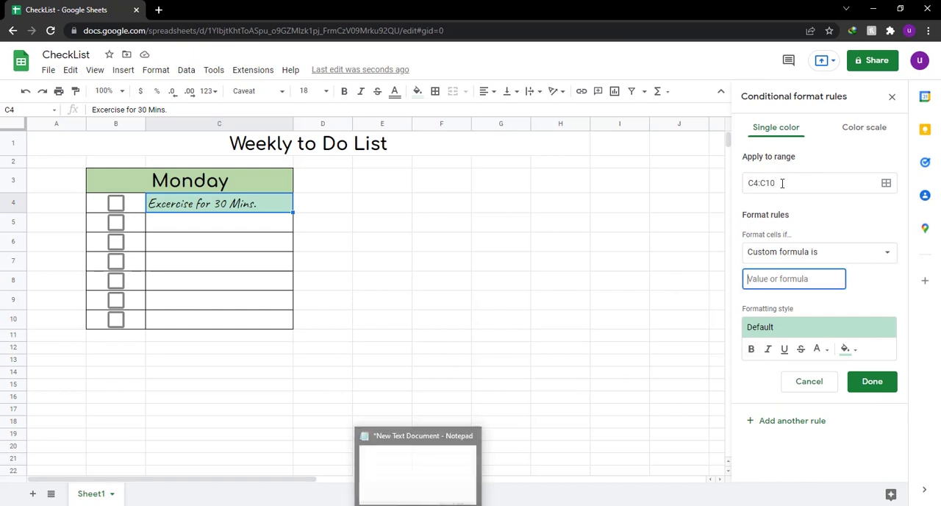
Switch to Notepad, write "I selected the range C4 to C10 for all the boxes in my monday to do list.." and clear it.
click(421, 504)
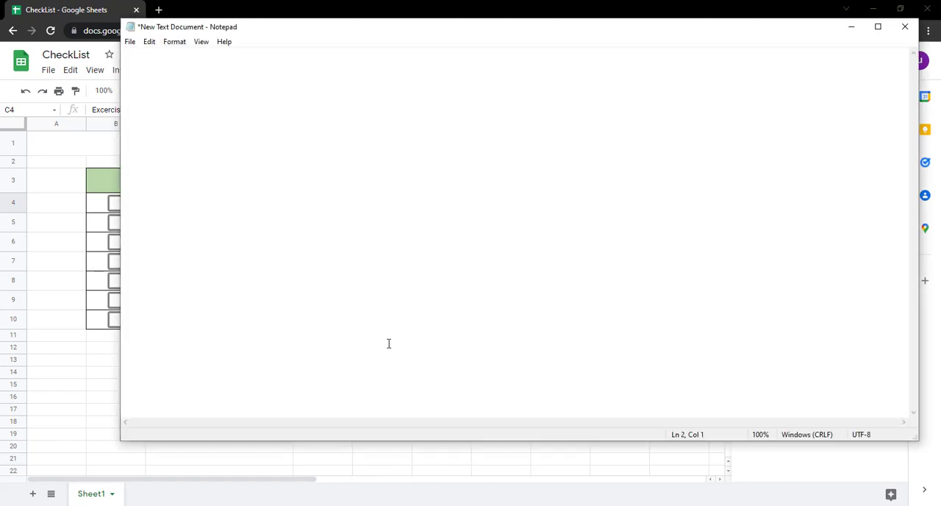
text(/ sekec)
key(BackSpace)
key(BackSpace)
key(BackSpace)
text(lected the range )
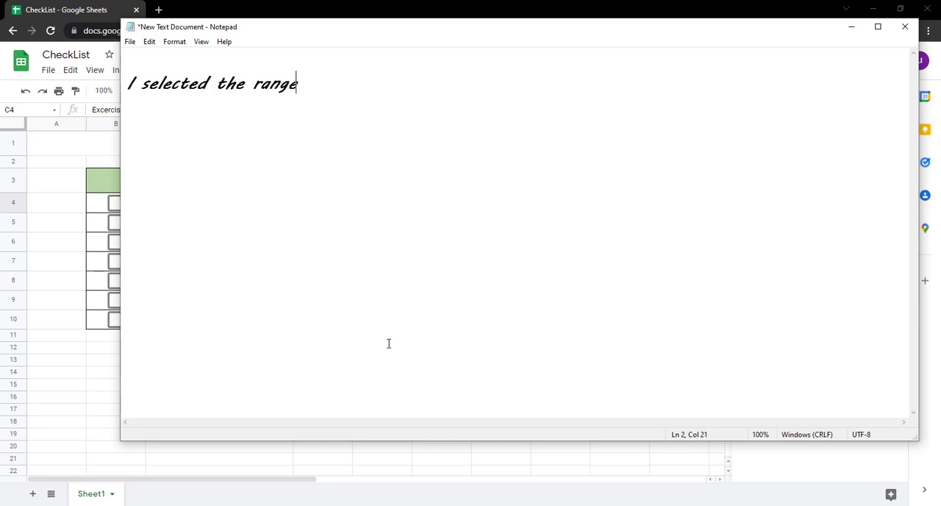
text(C4 to C10 )
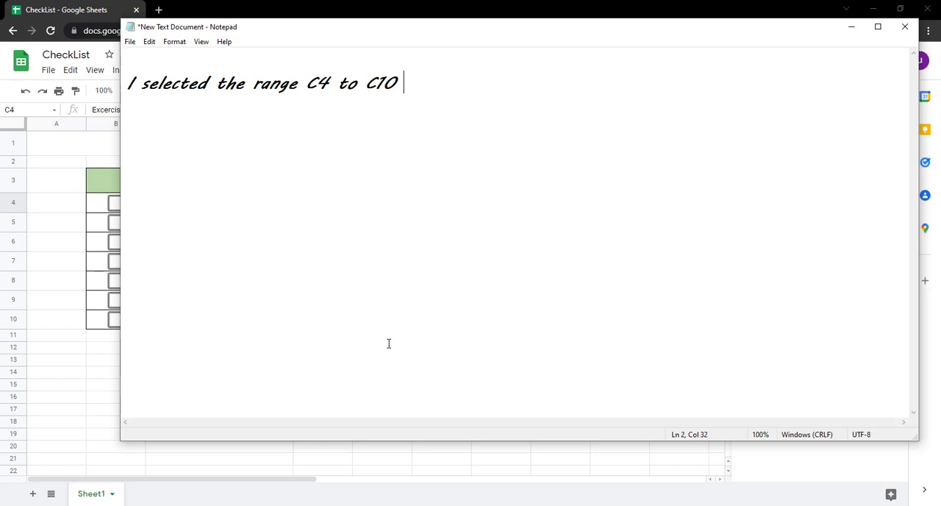
text(for all the vo)
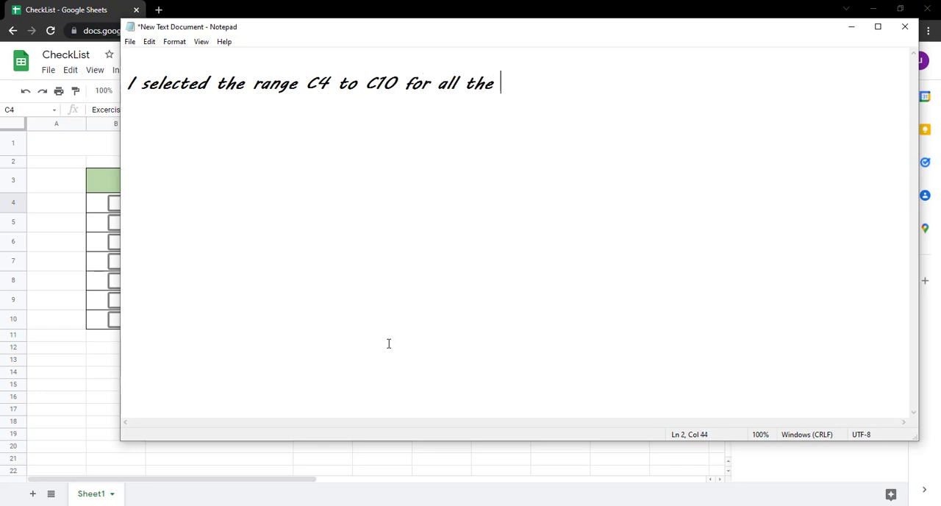
key(BackSpace)
key(BackSpace)
text(bocxes )
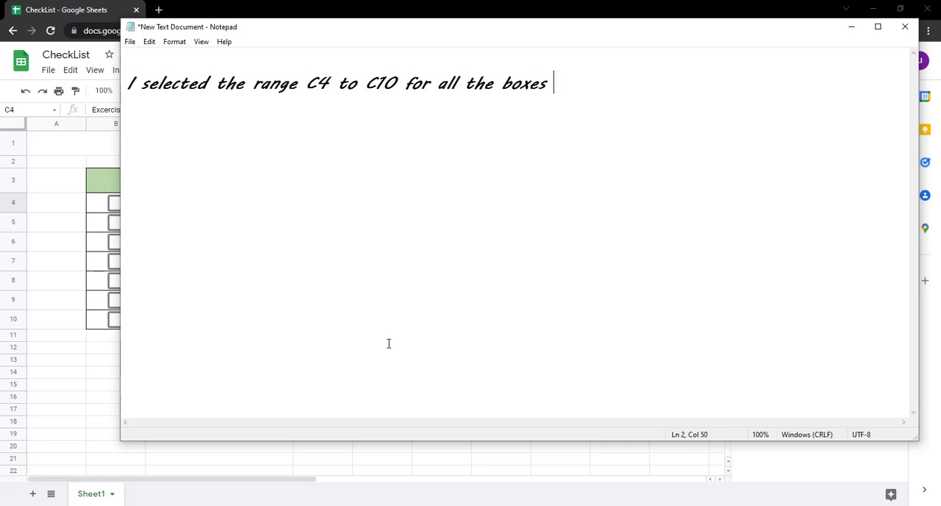
text(in my mon)
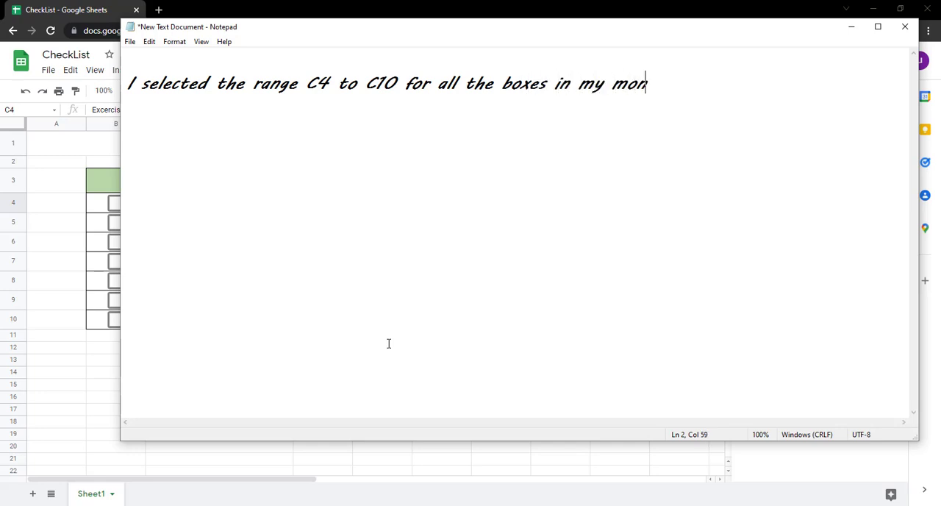
text(day to do lis)
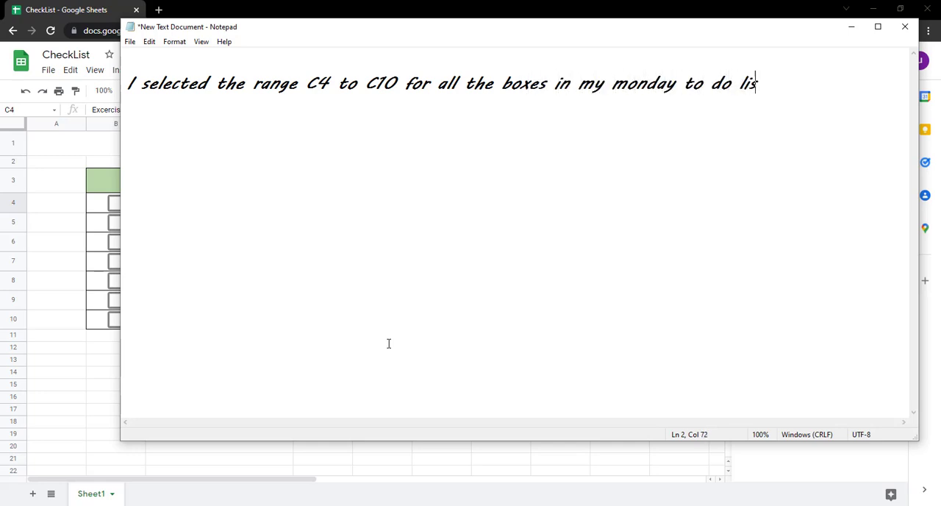
text(t..)
key(ctrl+a)
key(BackSpace)
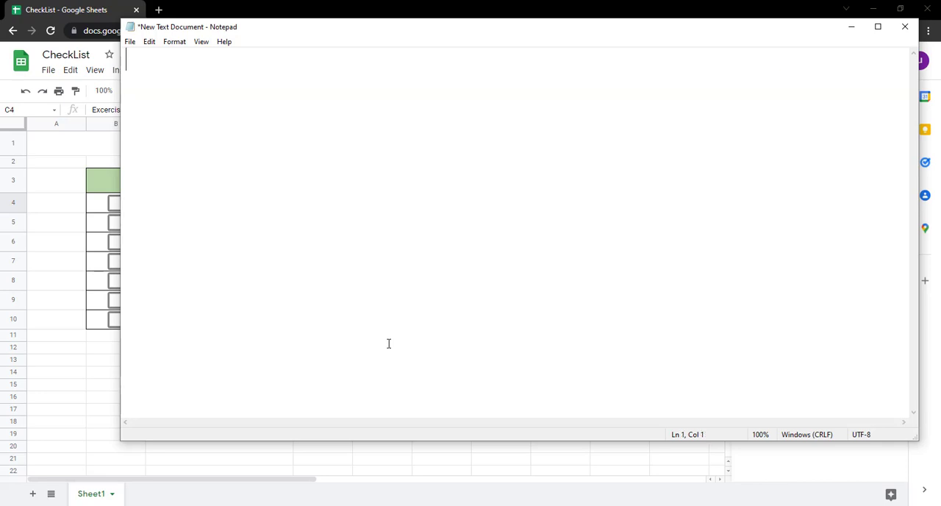
Write the Notepad note "you will select the range according to your needs.." and clear it again.
text(you will sele)
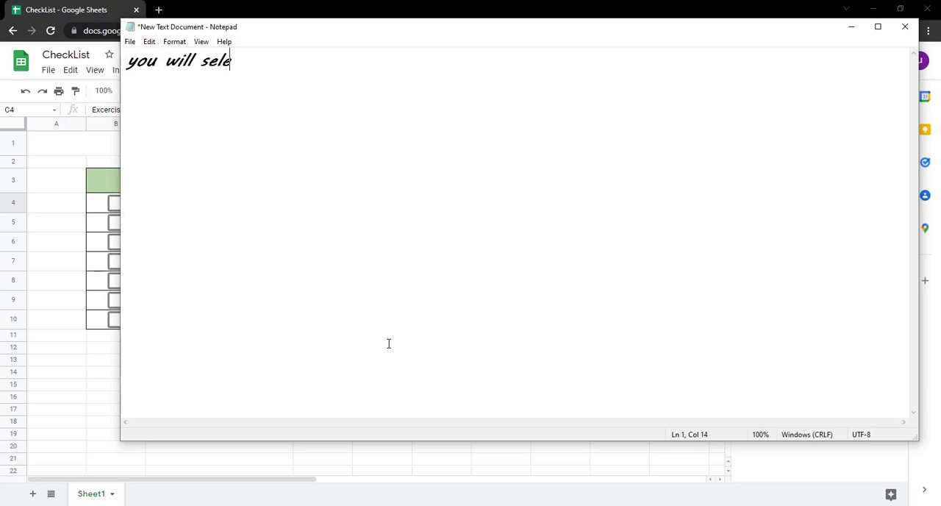
text(ct the range)
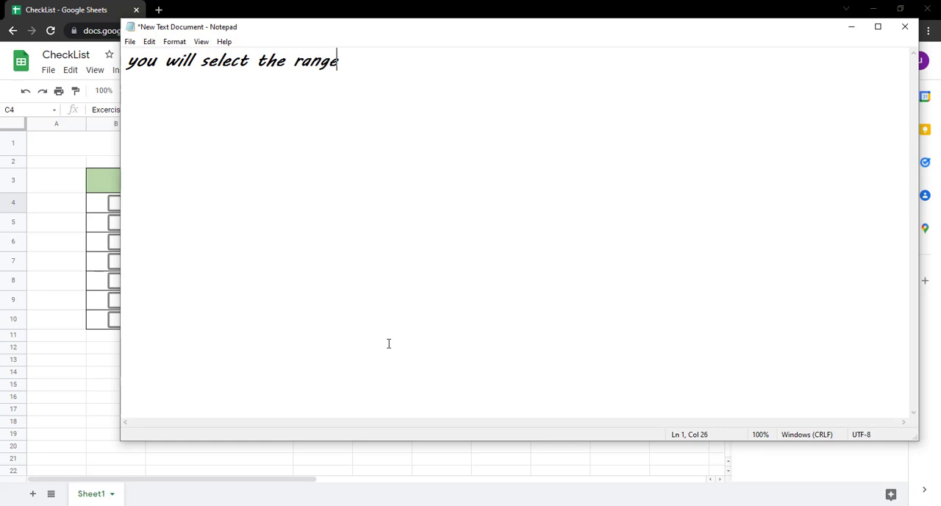
text( according to your)
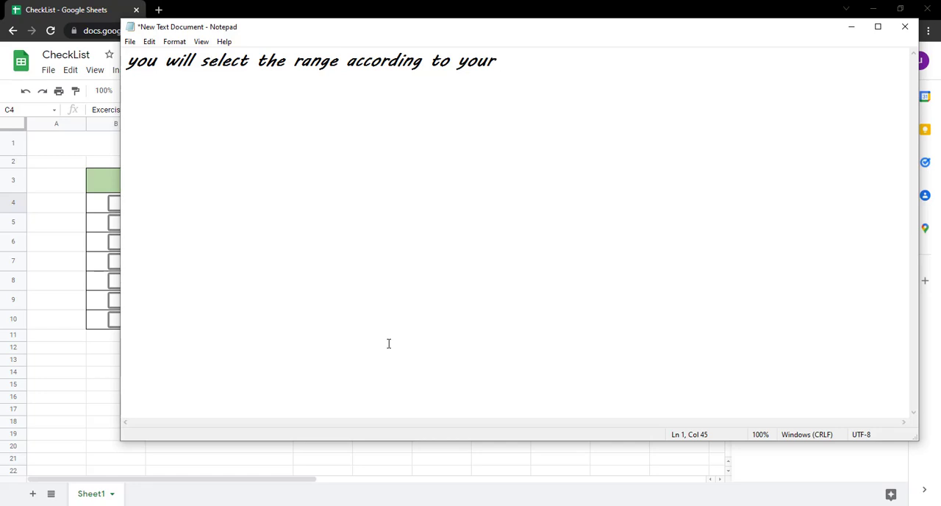
text( needs..)
key(ctrl+a)
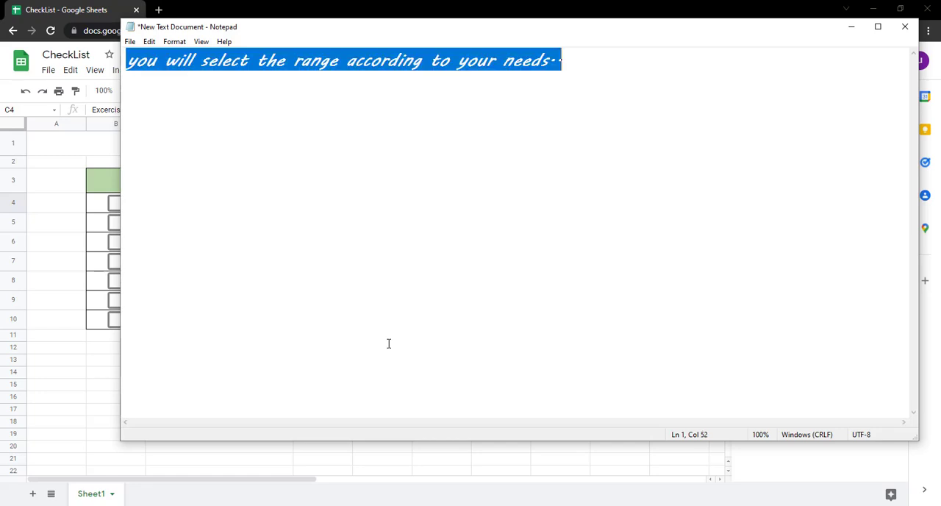
key(ctrl+x)
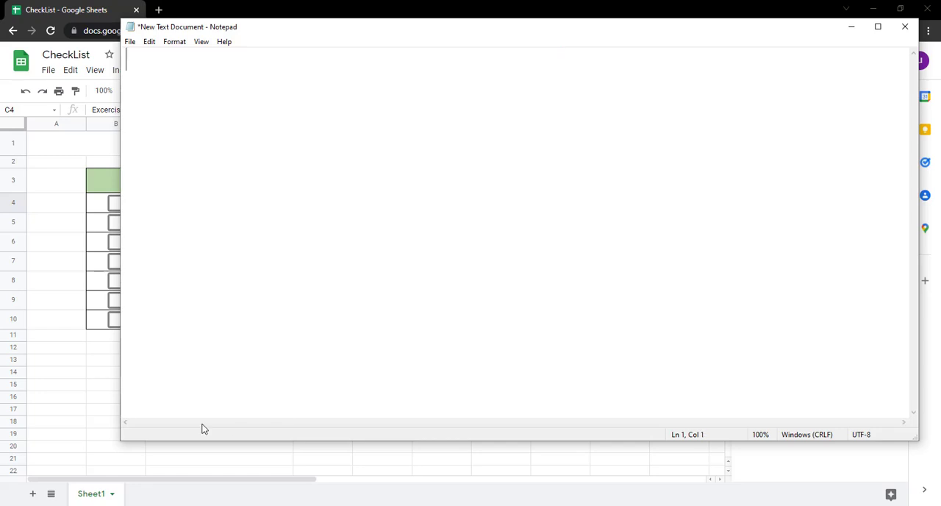
Switch back to the spreadsheet and begin the rule's custom formula with "=B".
click(75, 210)
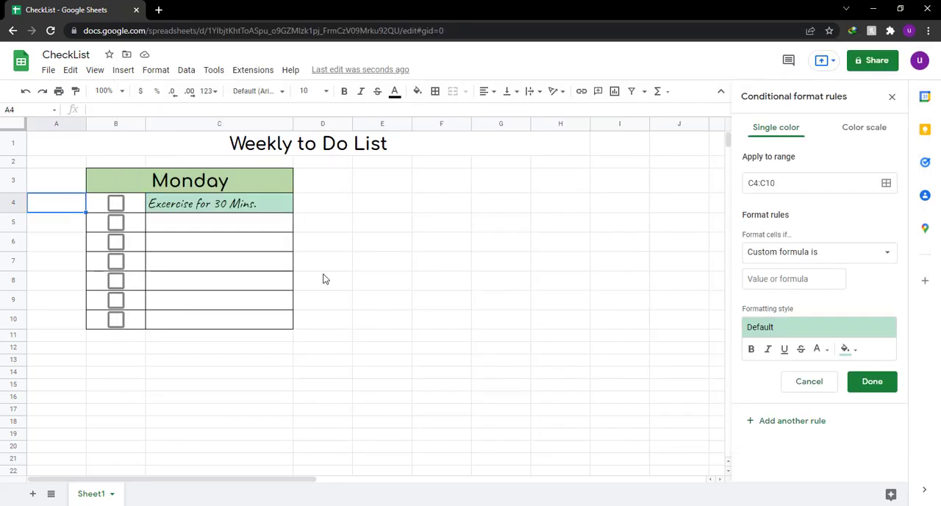
click(773, 279)
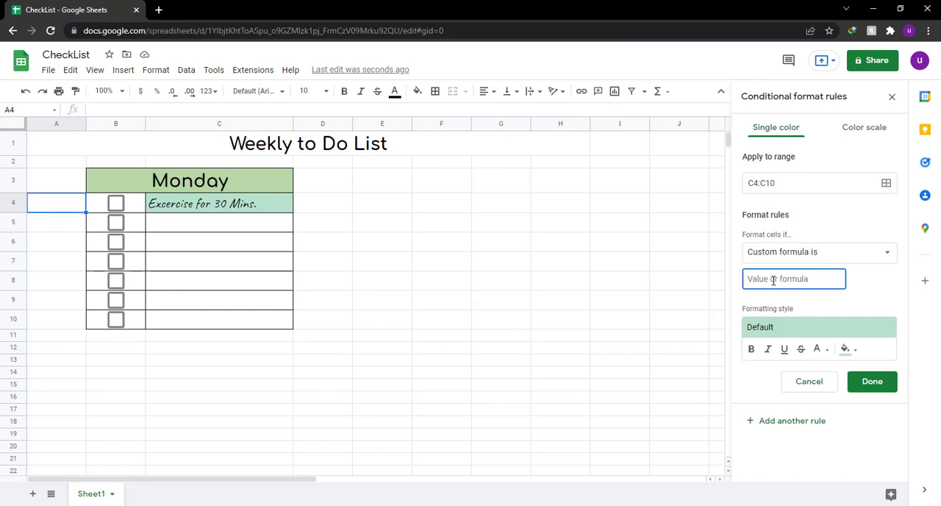
text(=)
key(BackSpace)
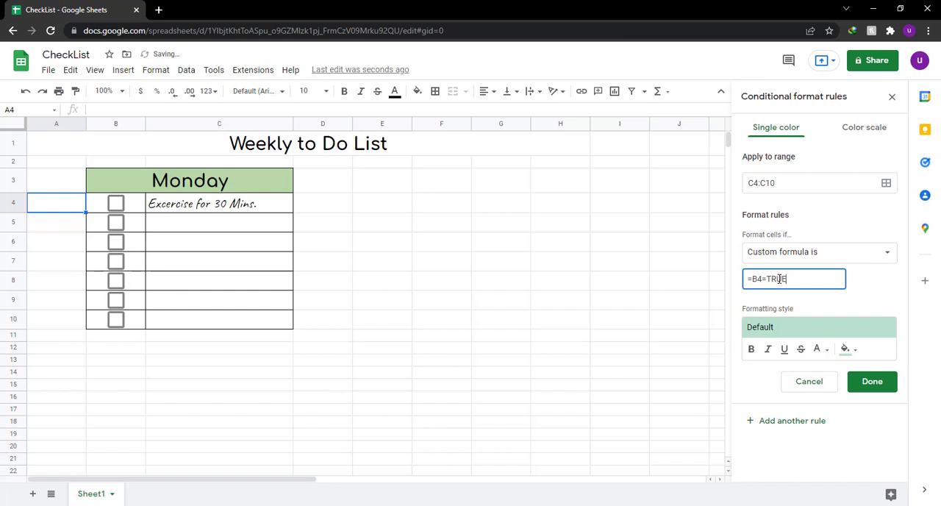
Test the =B4=TRUE formatting rule by repeatedly ticking and unticking the checkbox in B4, leaving it unticked.
click(856, 284)
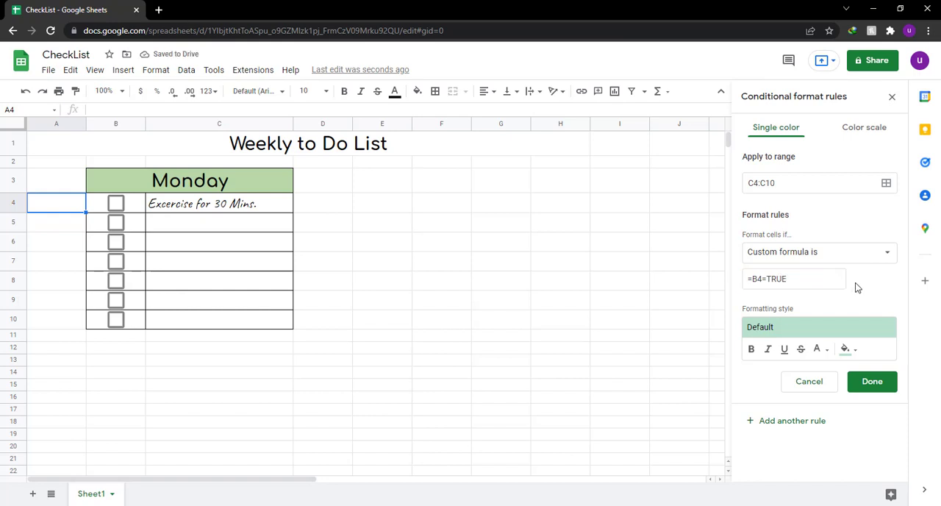
click(115, 205)
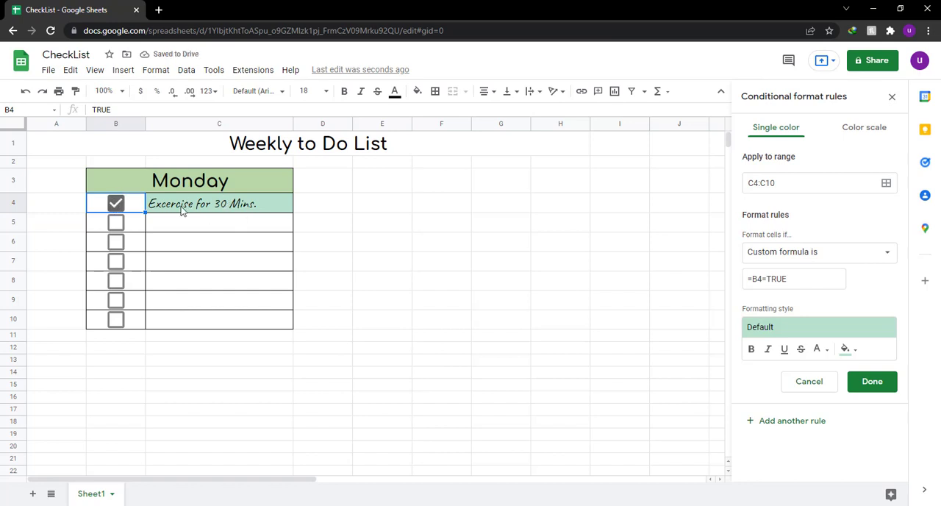
click(118, 205)
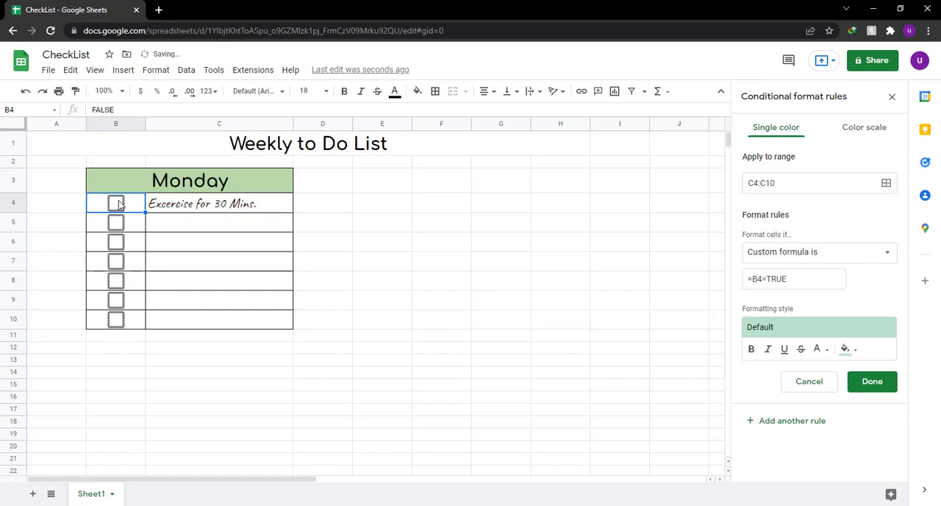
click(119, 204)
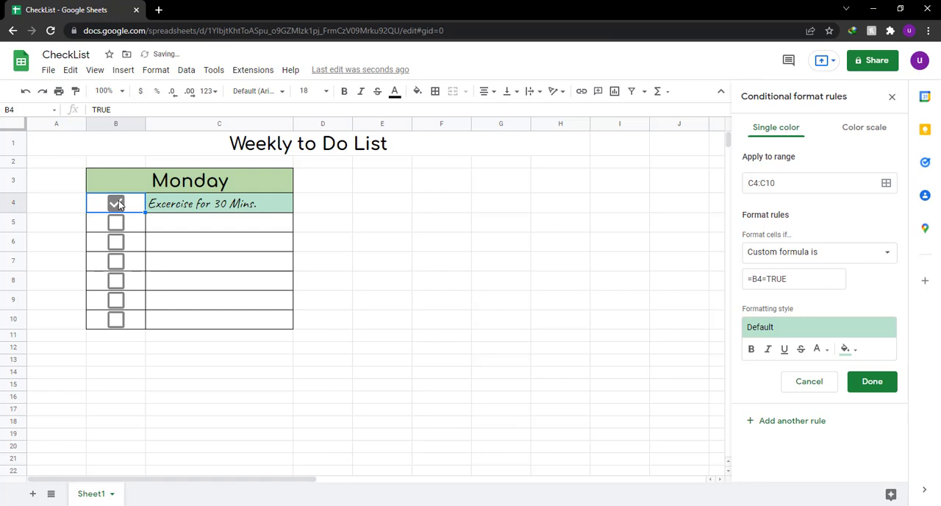
click(119, 204)
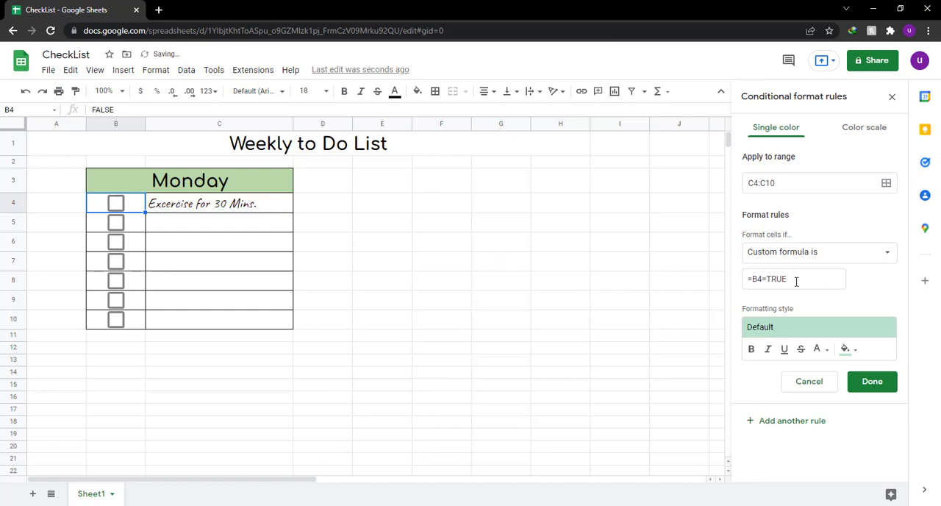
click(118, 204)
click(118, 205)
click(118, 205)
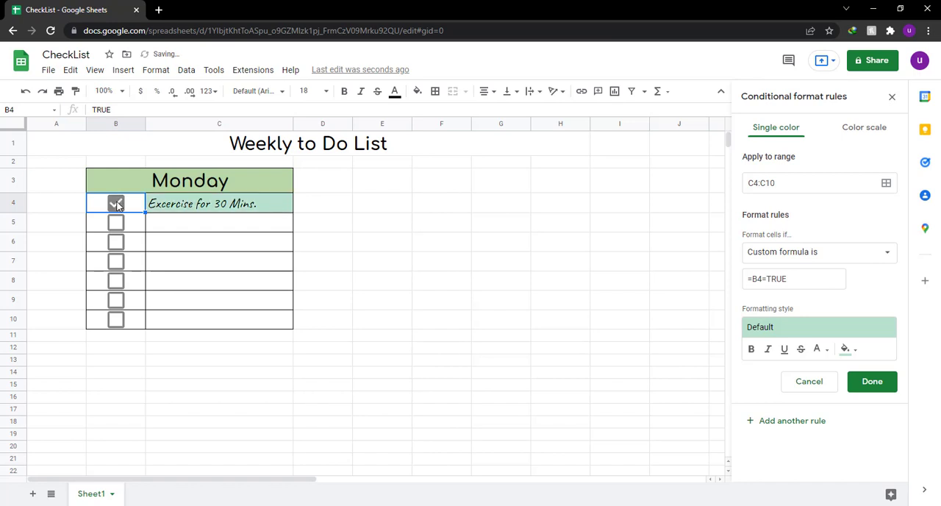
click(119, 205)
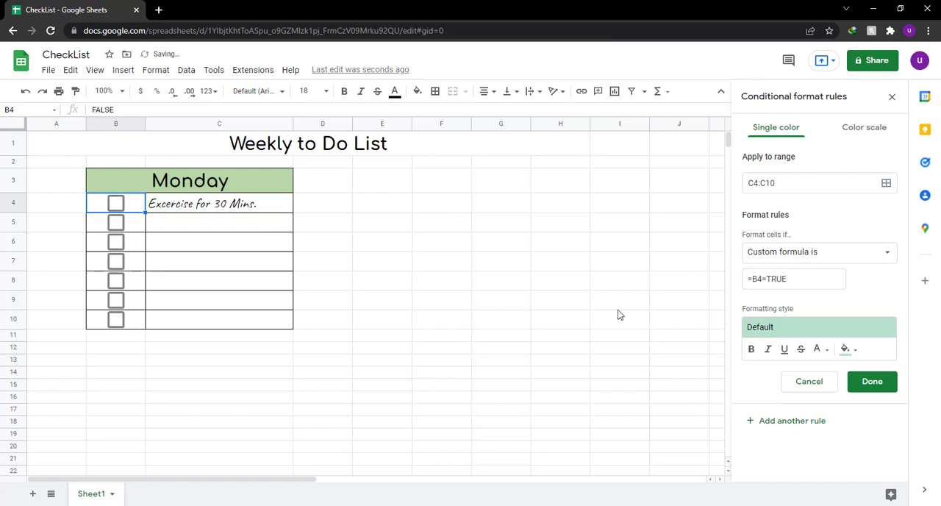
Give the C4:C10 rule a light gray fill with strikethrough text and save it.
click(857, 352)
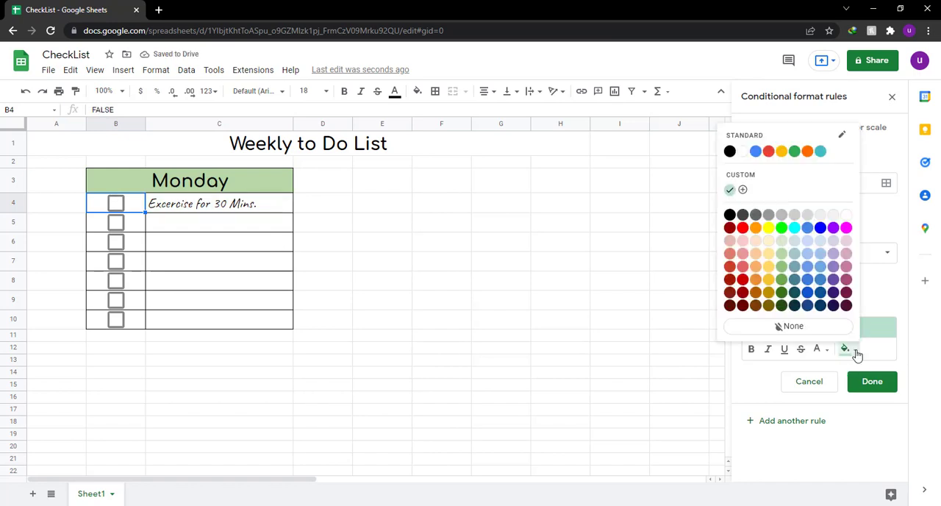
click(807, 216)
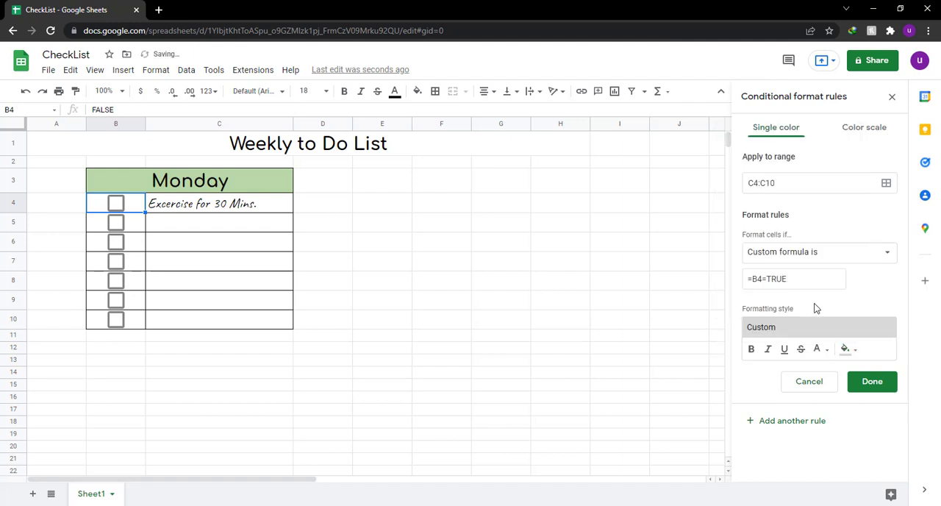
click(801, 350)
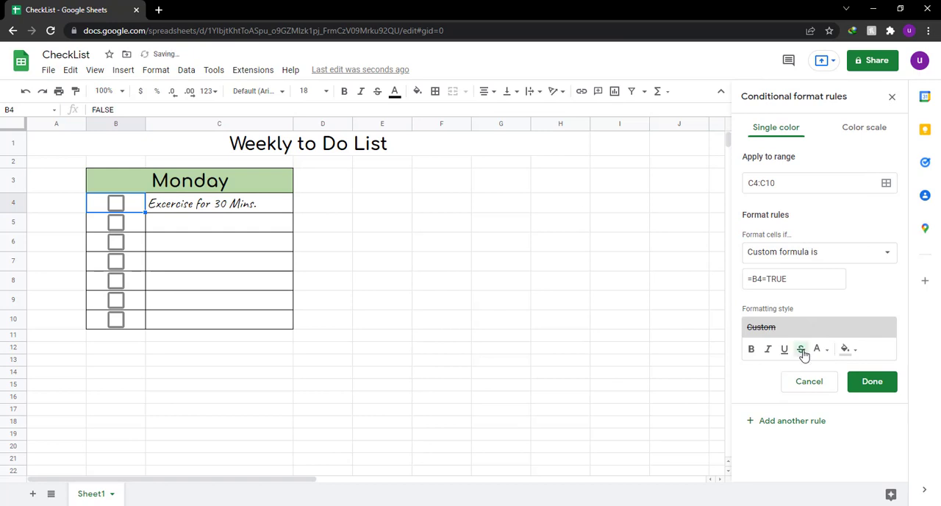
click(881, 385)
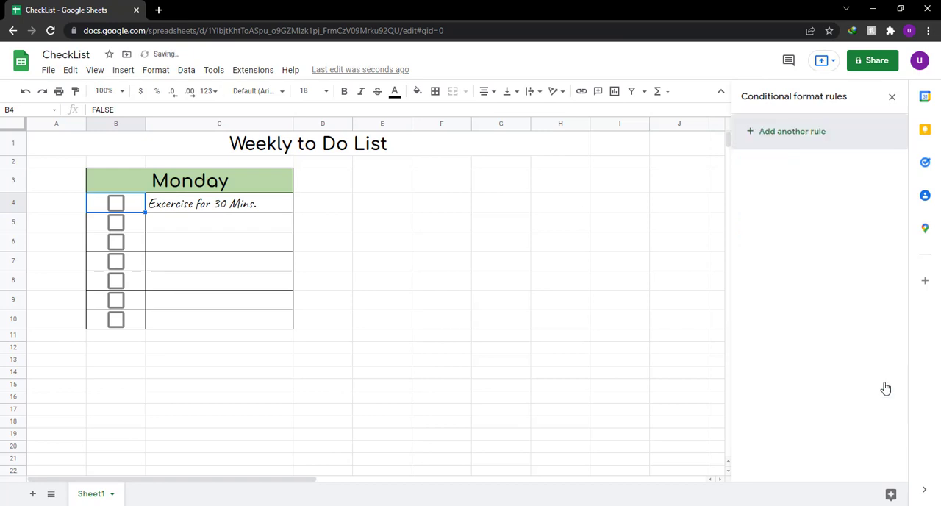
Enter the task "Drink Fresh Juice" in C5.
click(223, 225)
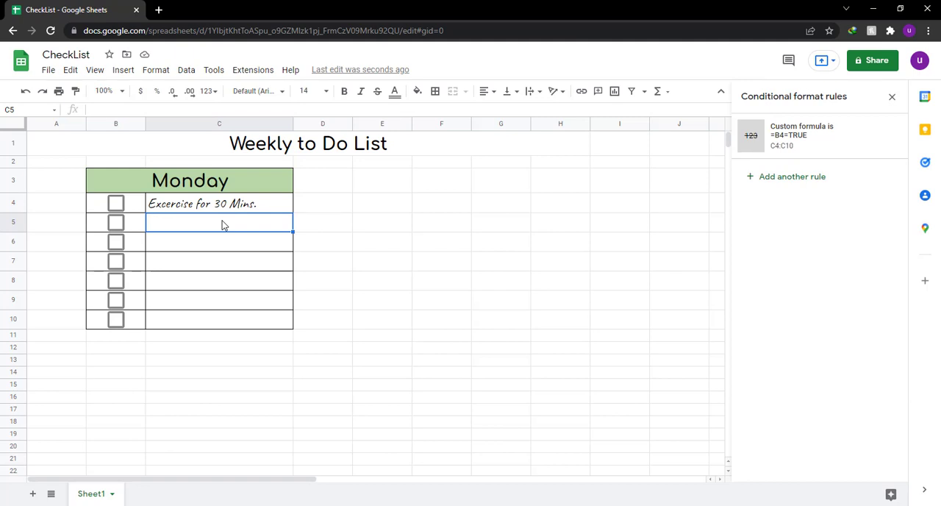
text(Drink )
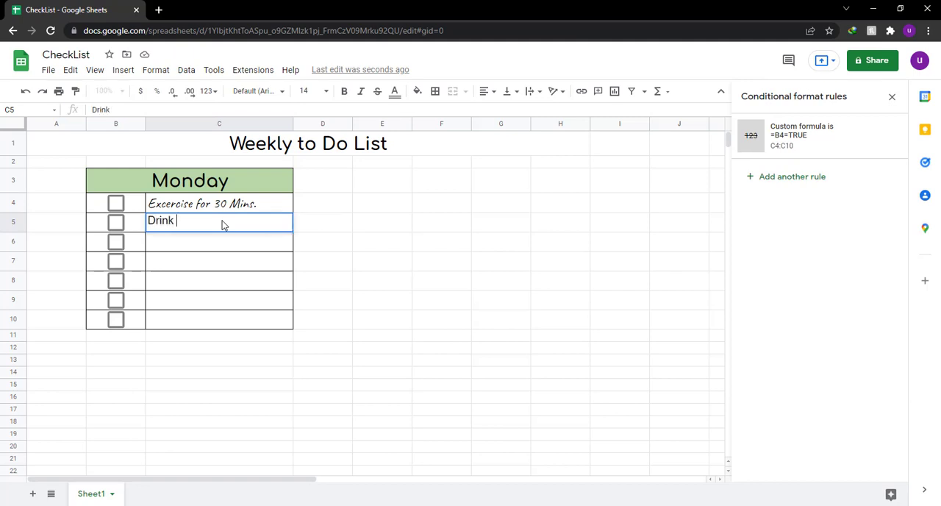
text(Fresh Juice)
key(Return)
Copy the formatting of C4 onto the task cells C5:C10.
click(249, 208)
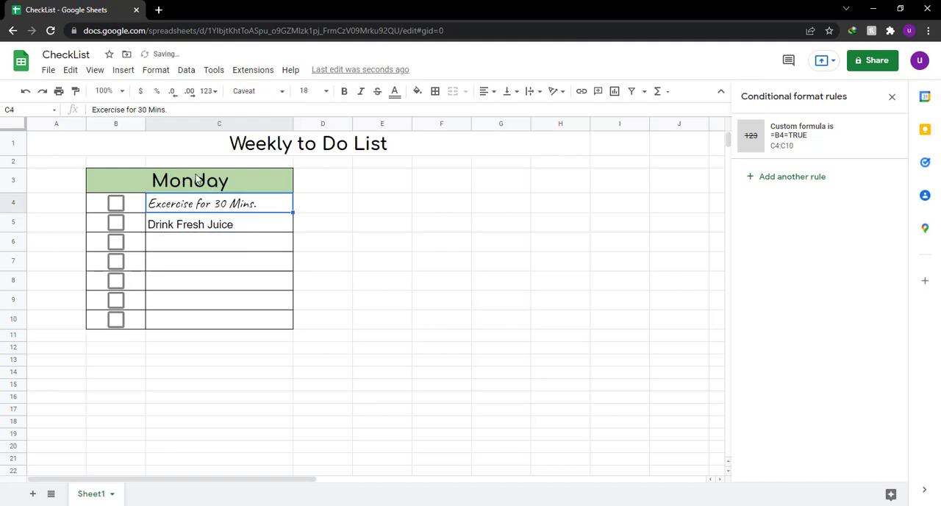
click(76, 90)
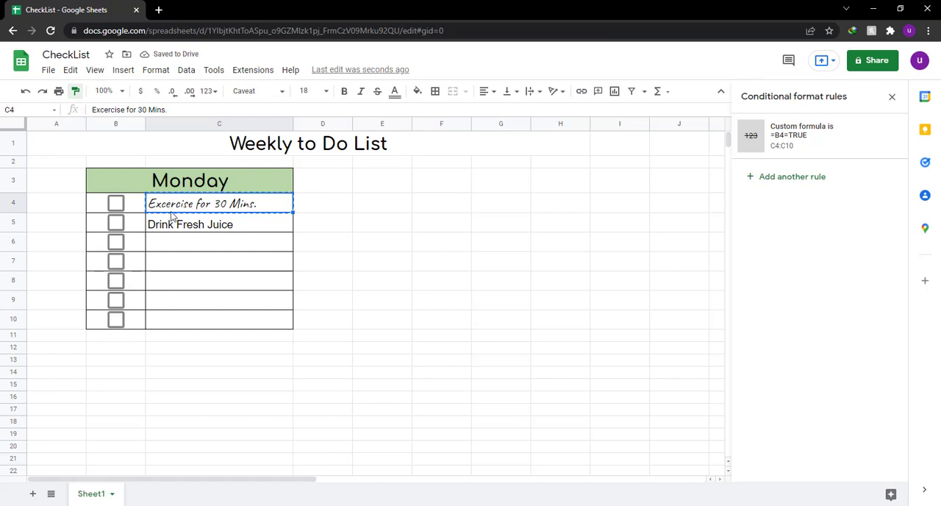
drag(174, 221, 180, 324)
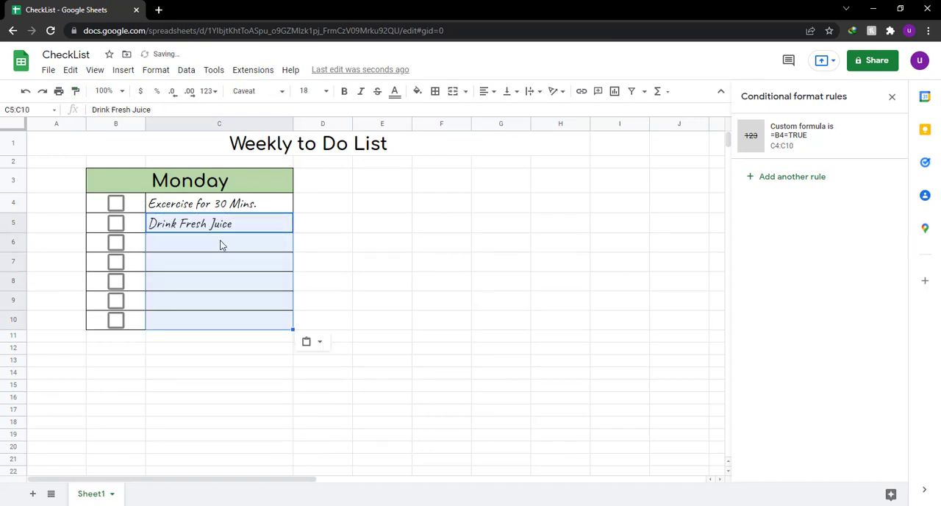
Enter the tasks "Yoga" in C6 and "Do Breakfast" in C7.
click(220, 244)
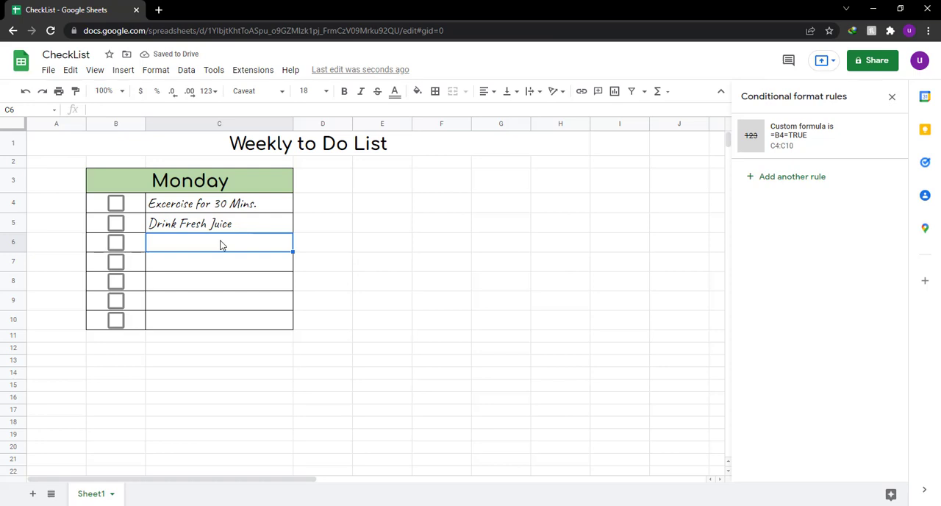
text(Yoga)
key(Return)
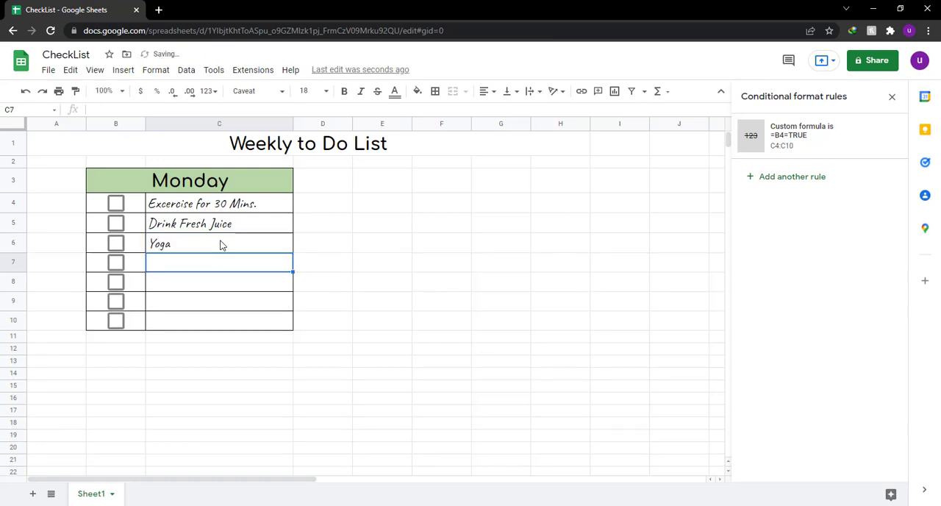
text(d)
key(BackSpace)
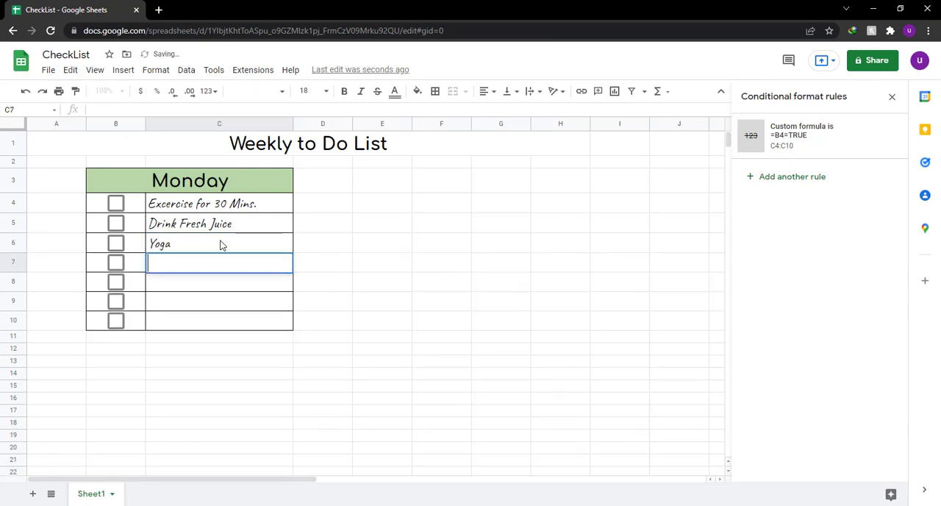
text(Do Brea)
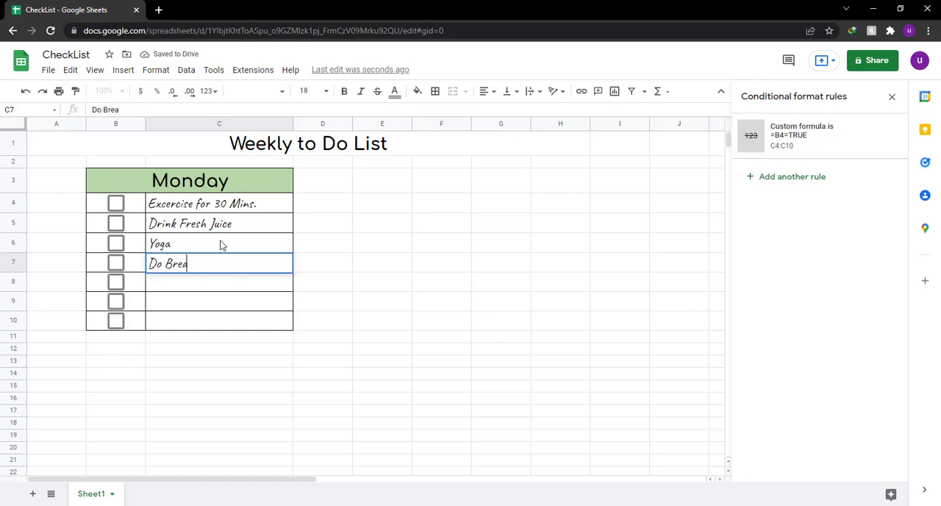
text(kfast)
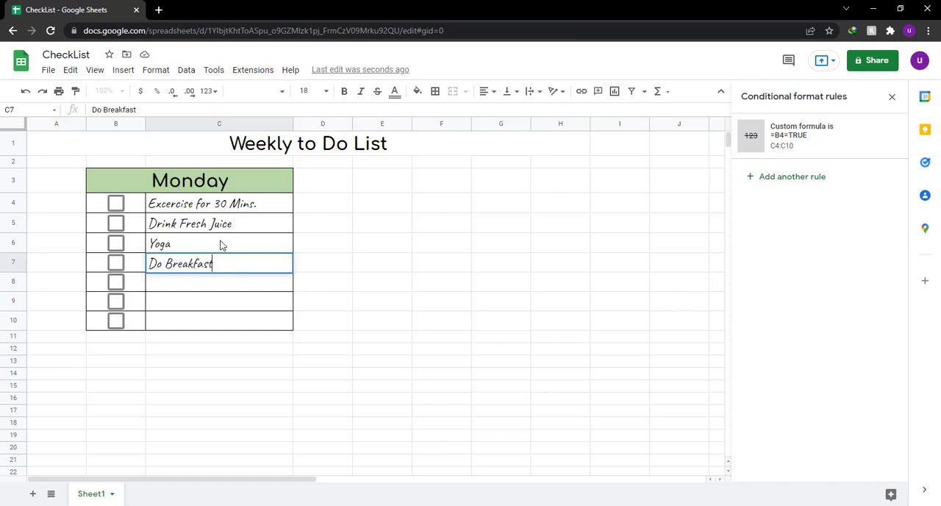
key(Return)
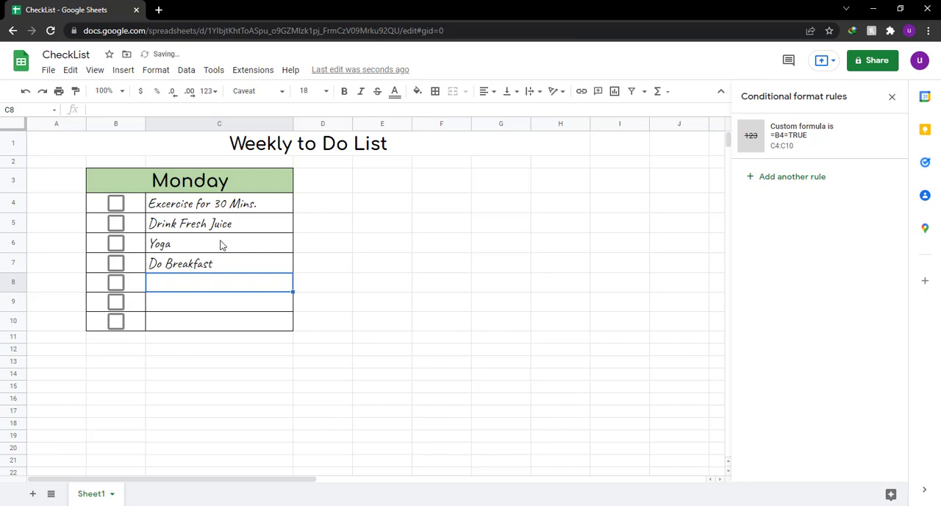
Enter the task "Get Ready" in C8.
text(Get rEad)
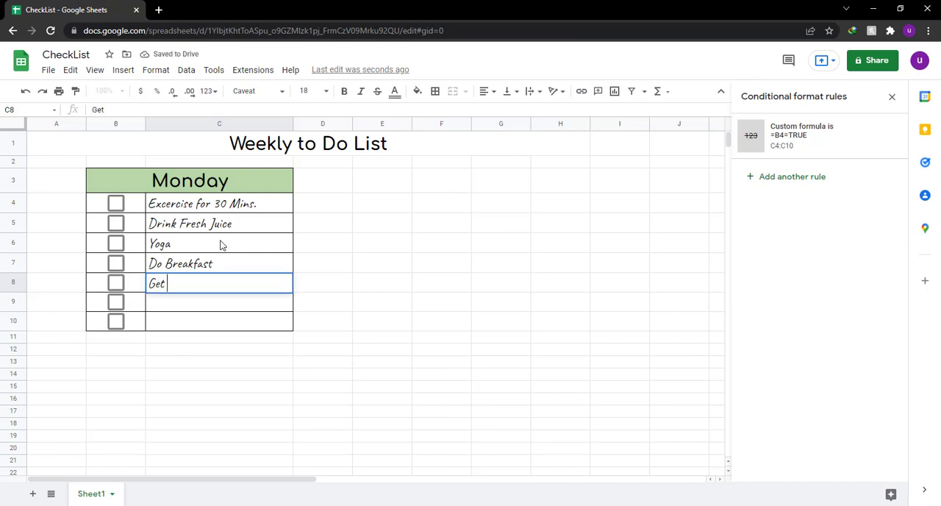
key(BackSpace)
key(BackSpace)
key(BackSpace)
key(BackSpace)
text(Ready)
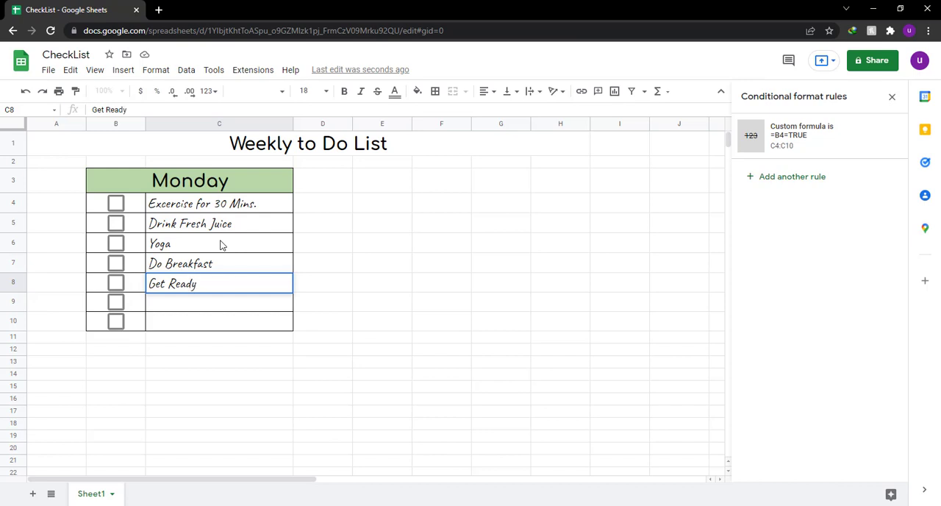
key(Return)
Enter the tasks "Go to Office" in C9 and "Complete this List" in C10.
text(Go)
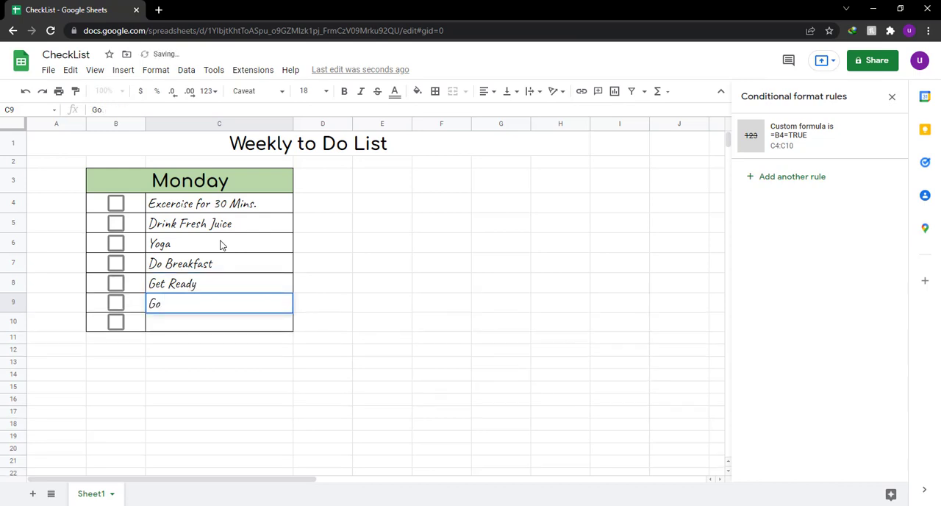
text( to )
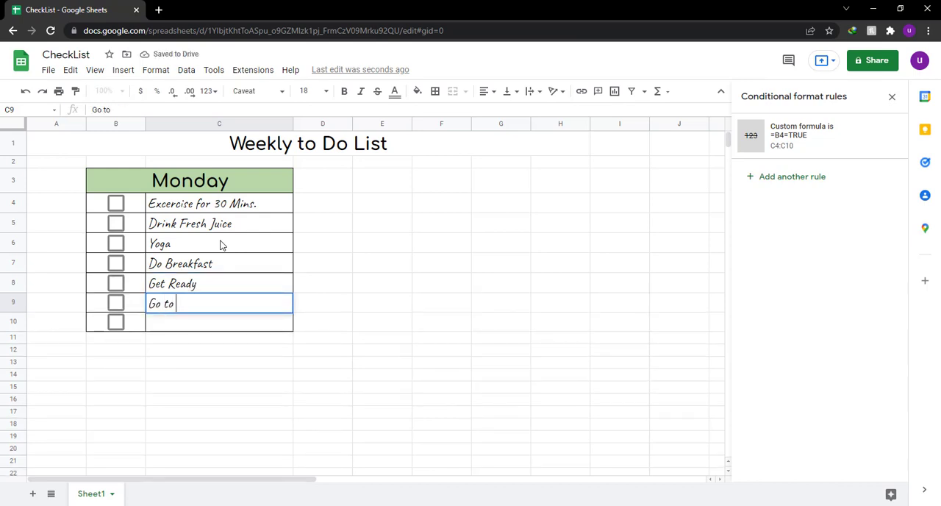
text(Office)
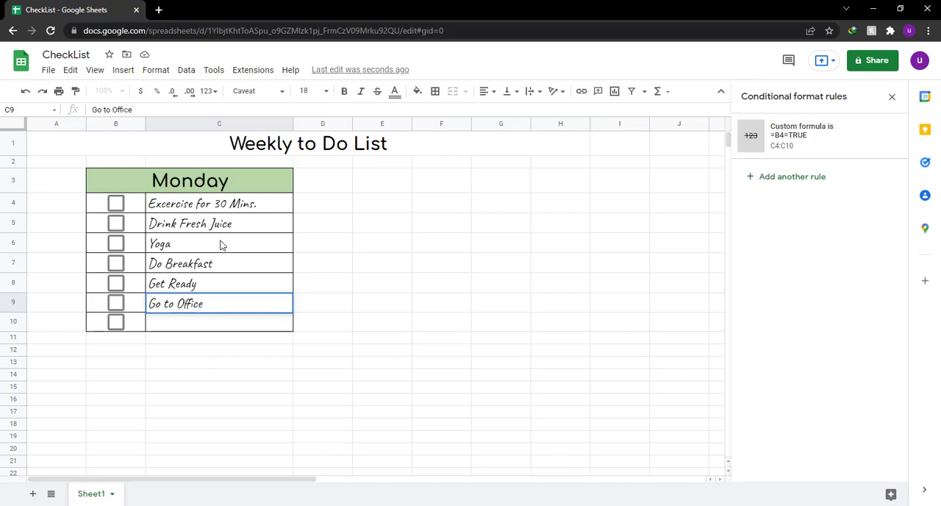
key(Return)
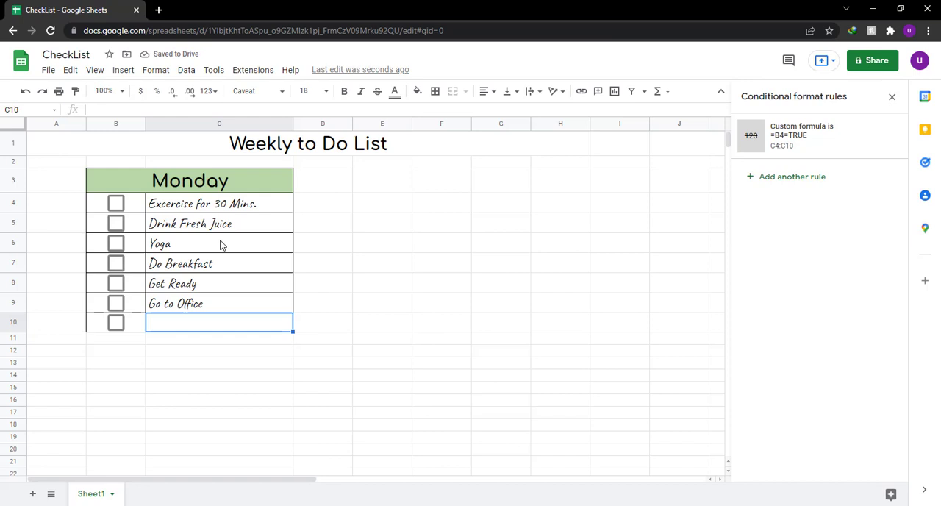
text(Complete th)
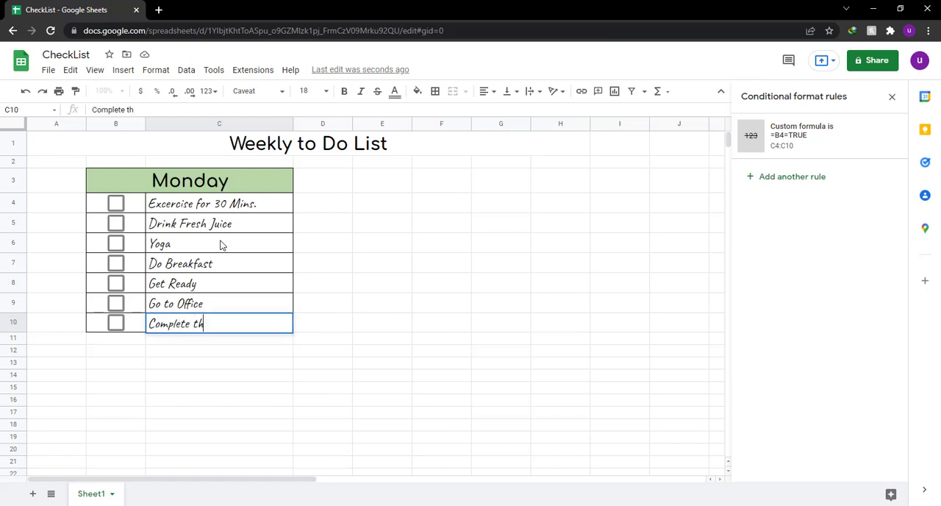
text(is List)
key(Return)
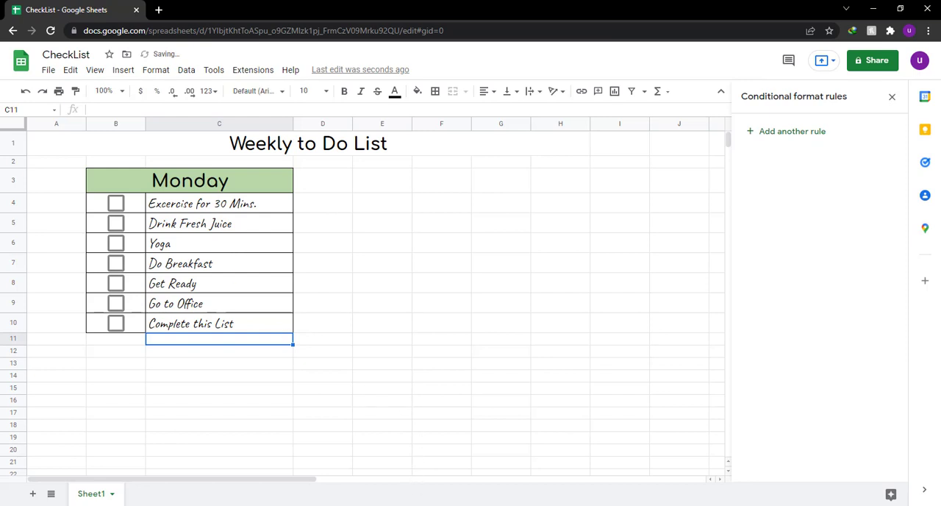
Switch to Notepad, move its window clear of the Monday list, and write "Now Just Check the magic..".
click(420, 505)
drag(339, 47, 516, 67)
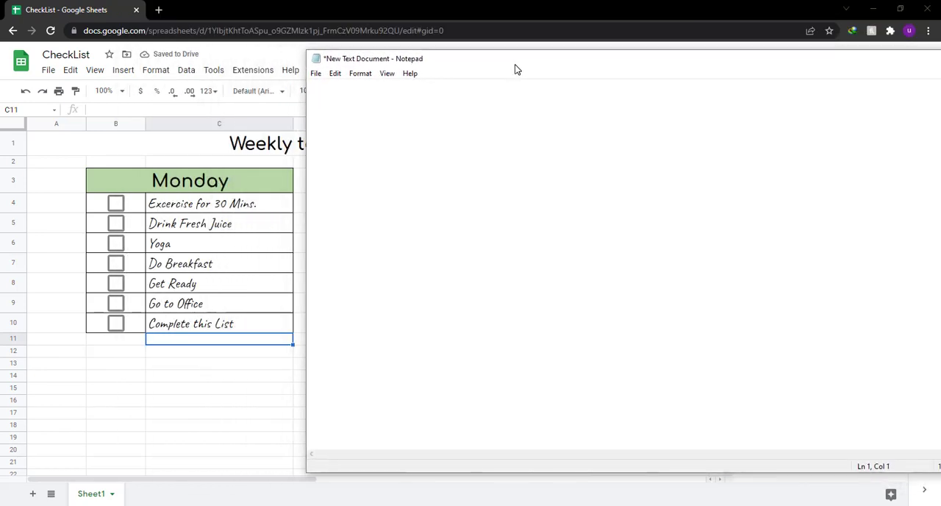
text(√ow J)
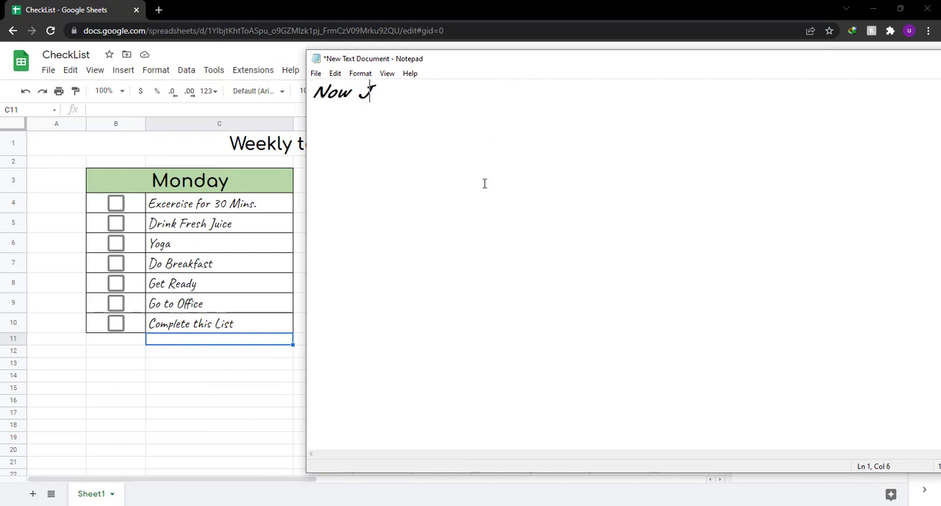
text(ust Cge)
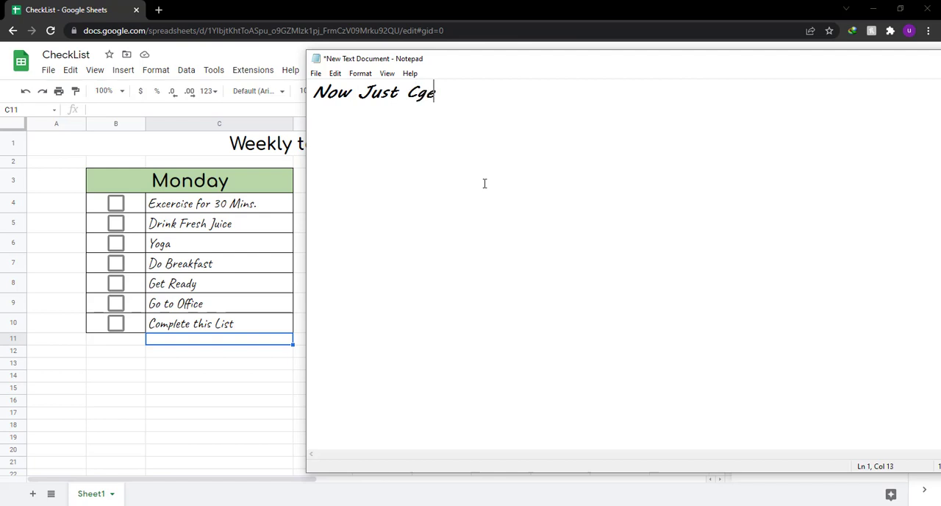
key(BackSpace)
key(BackSpace)
text(heck the magic)
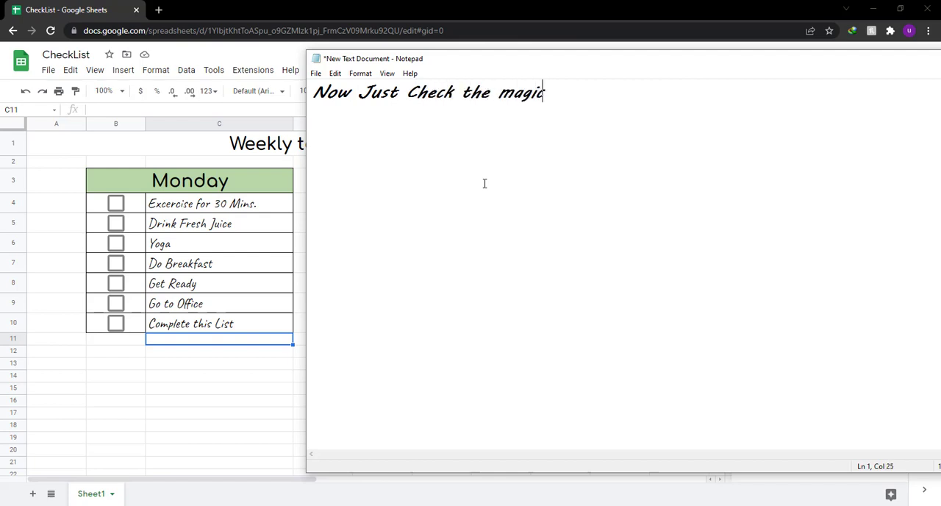
text(..  youre )
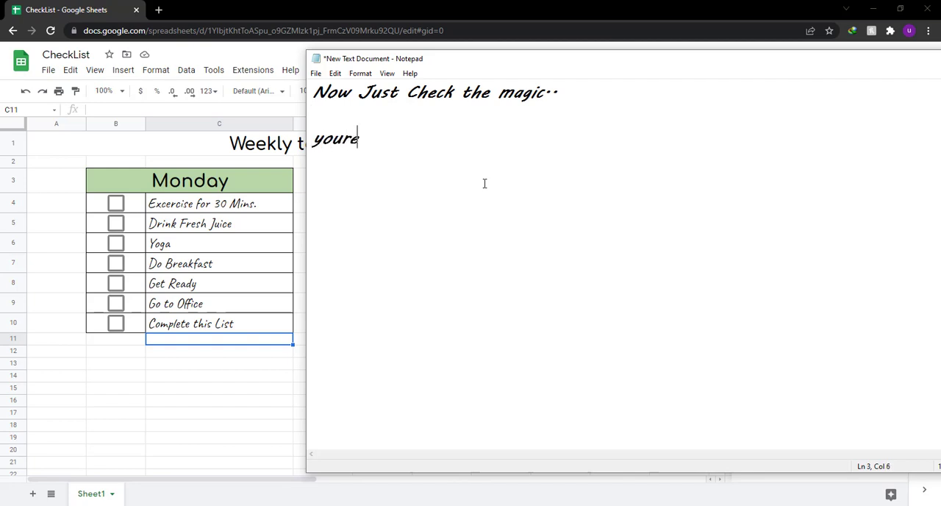
text(going )
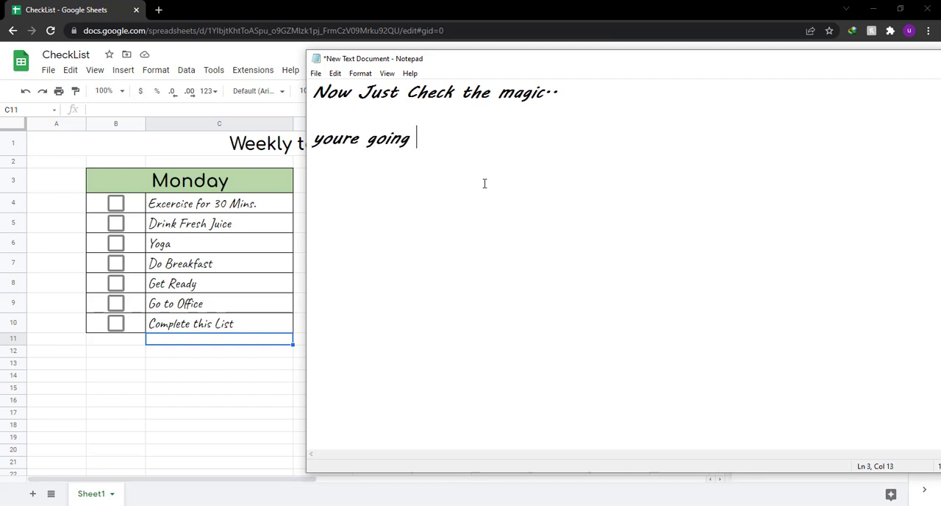
text(to absol)
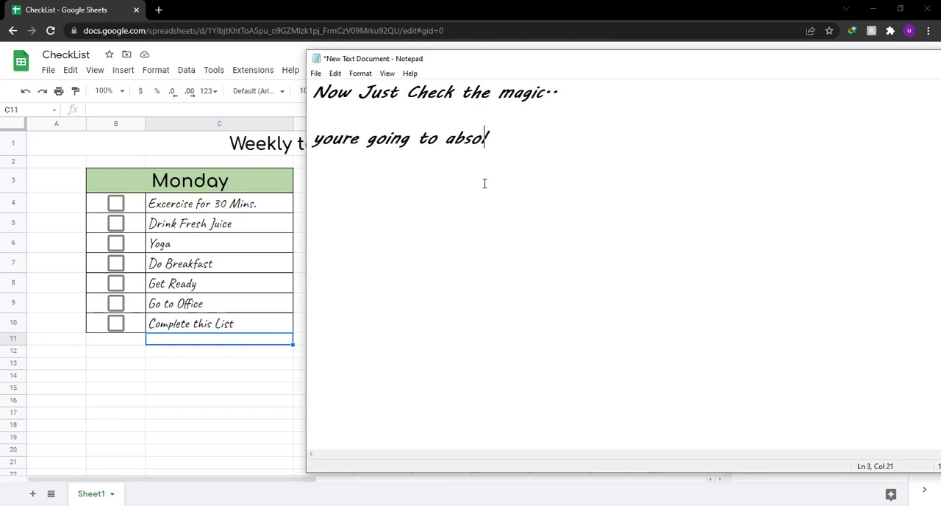
text(utely like)
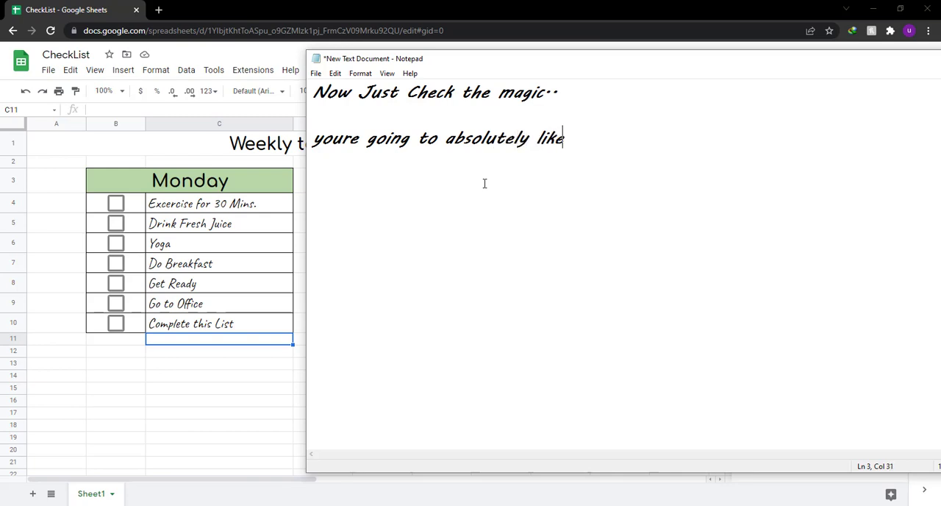
text( this list..)
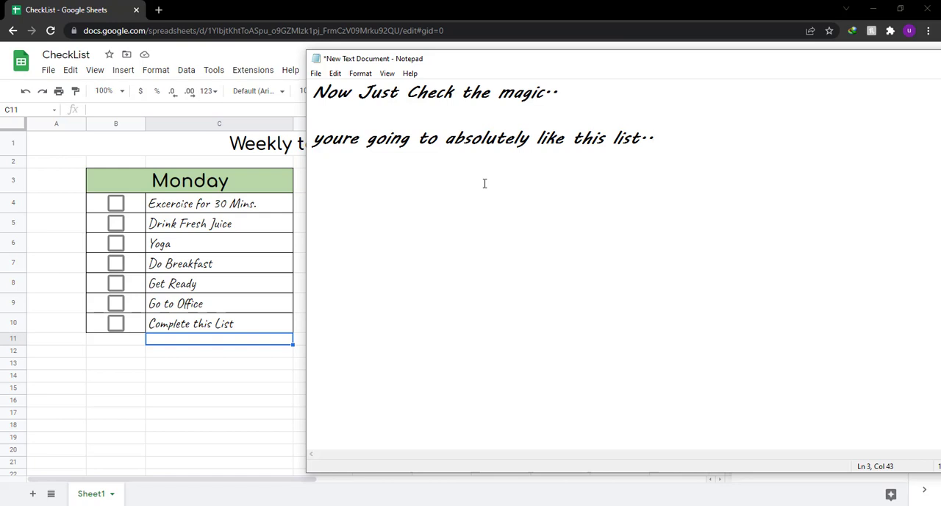
text( lets just say i co)
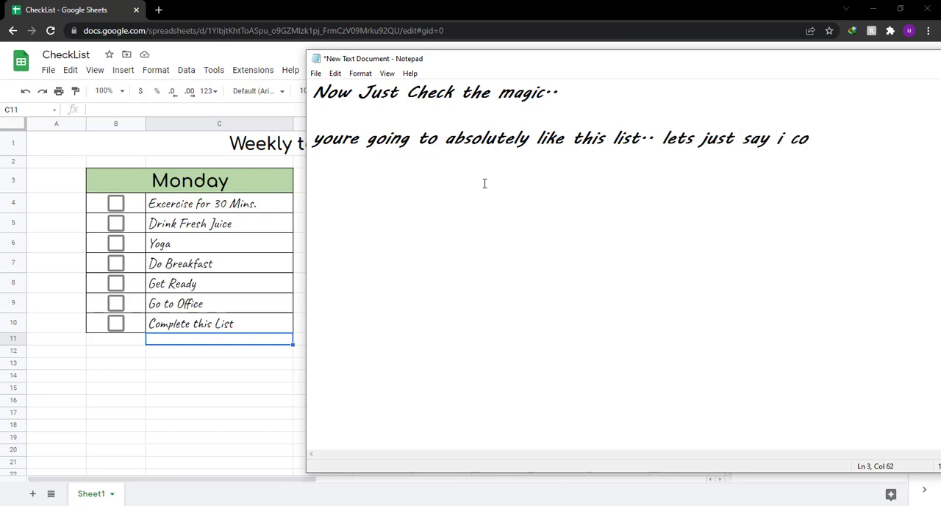
text(mpleted a)
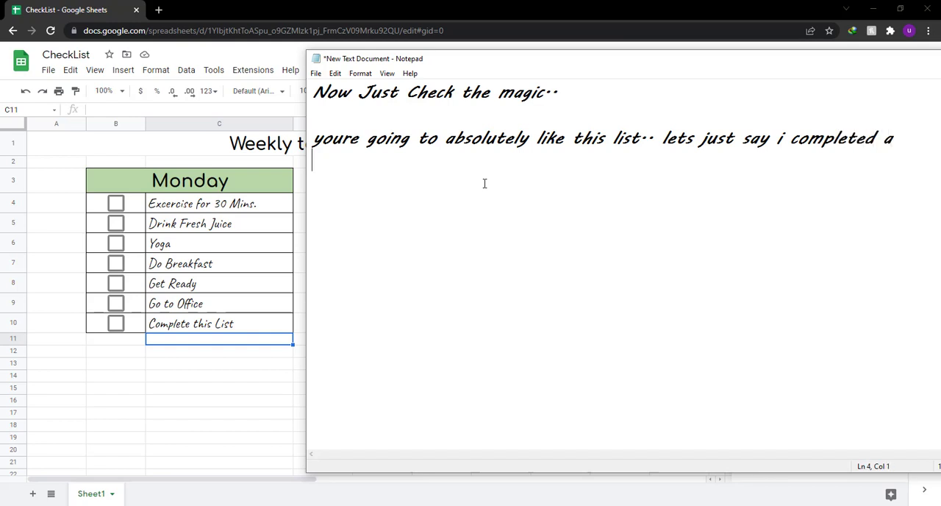
Continue the note with "lets just say i completed a task.. i will now check the box..", starting a new paragraph before "task".
key(Return)
text(task.. i will)
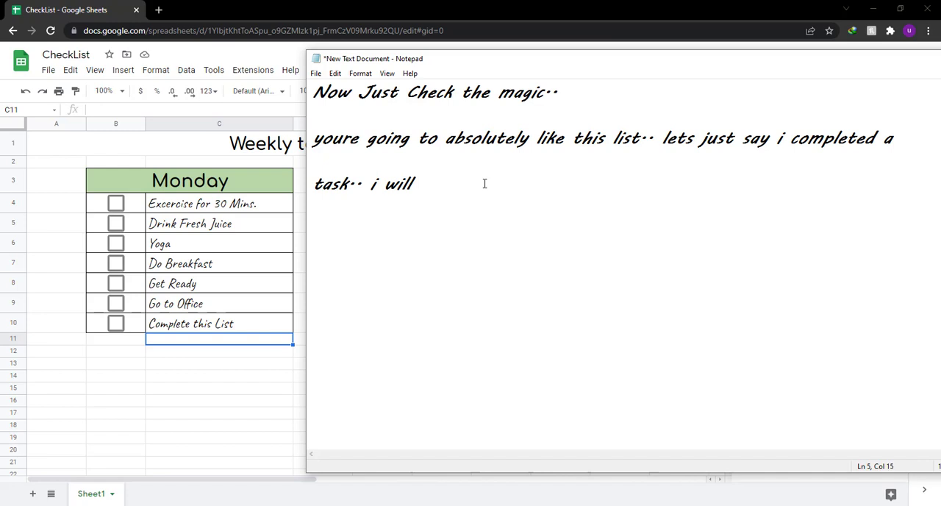
text( now check the box..)
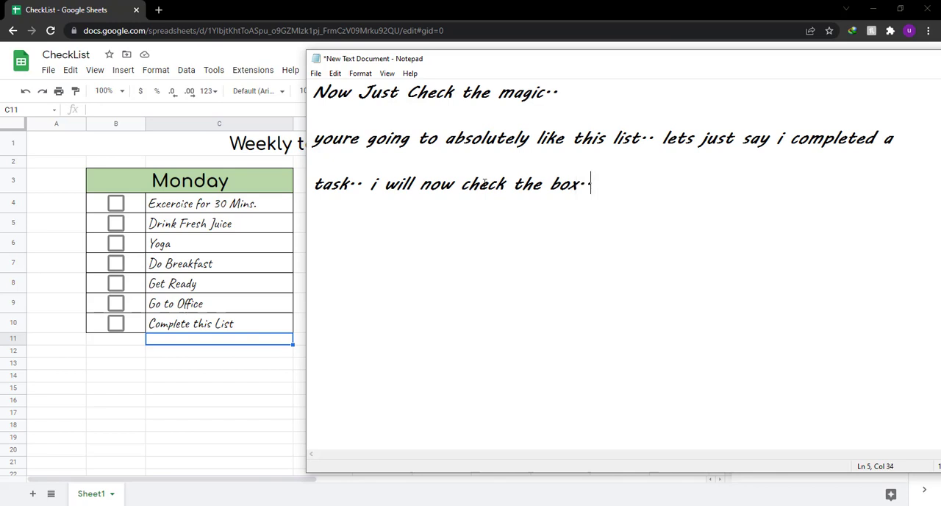
Switch to the Google Sheets checklist and tick the checkboxes for Excercise for 30 Mins., Drink Fresh Juice, Yoga and Get Ready.
click(259, 15)
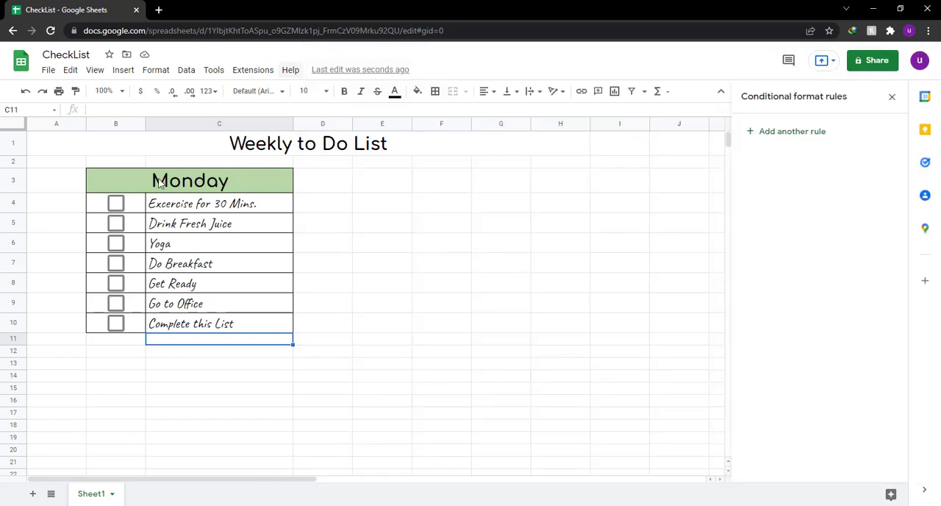
click(116, 204)
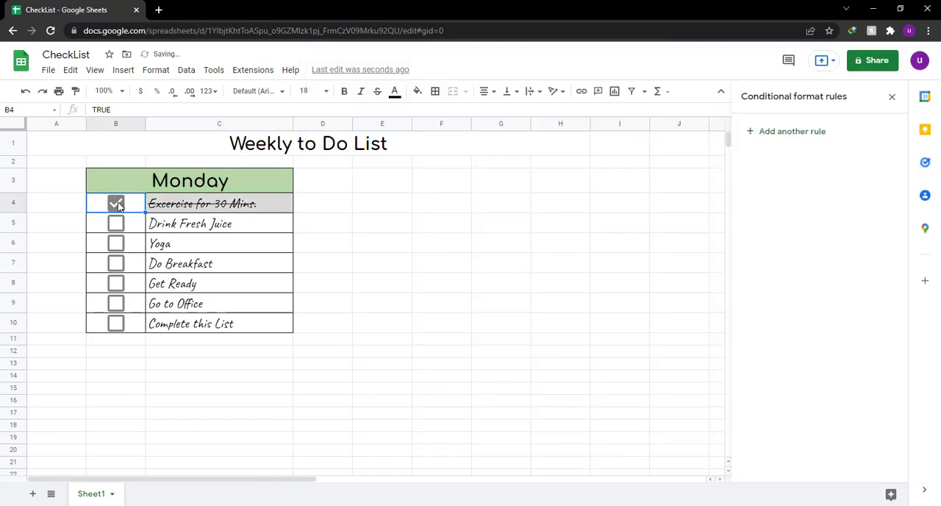
click(115, 223)
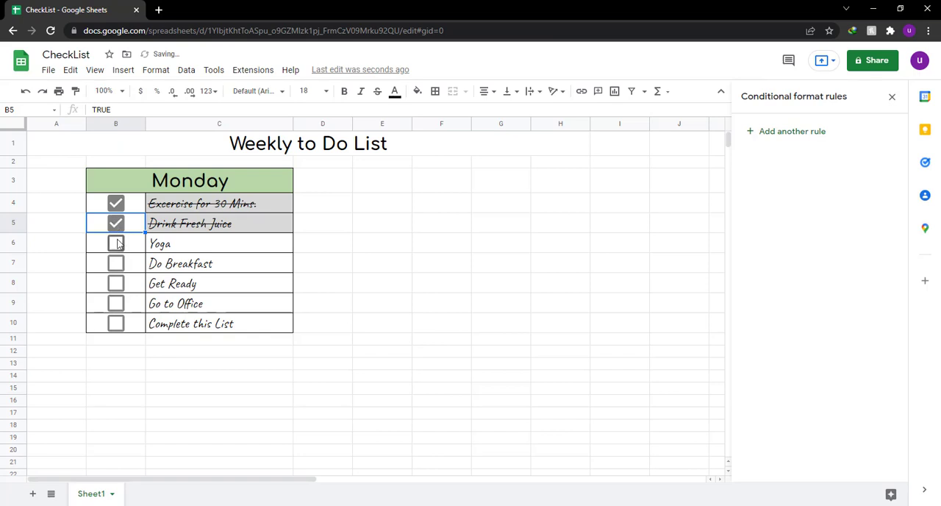
click(115, 243)
click(115, 286)
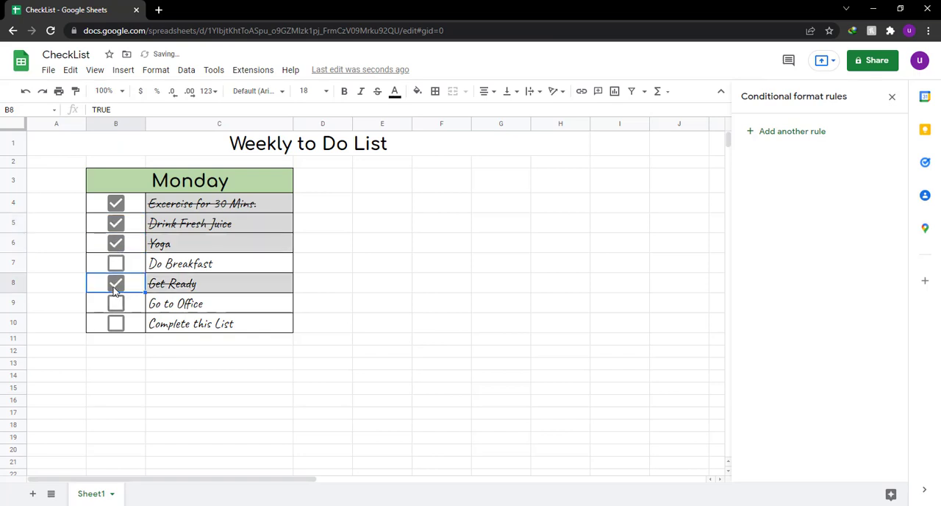
Switch to Notepad and replace the whole note with "Did you see that ?".
key(alt+Tab)
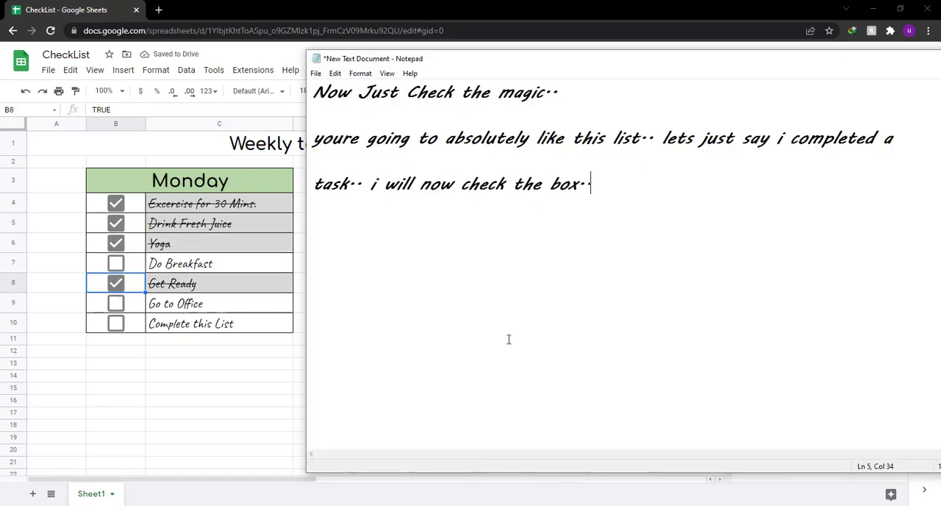
key(ctrl+a)
text(Did )
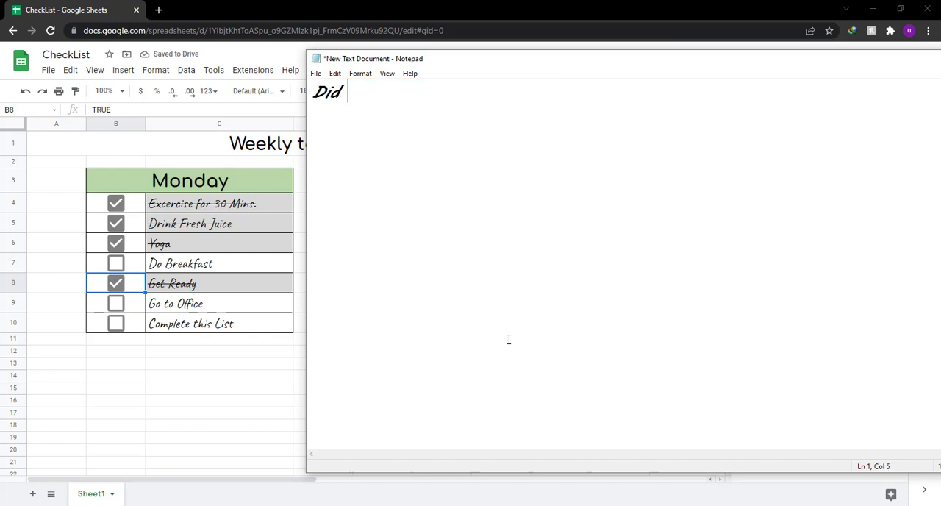
text(you see)
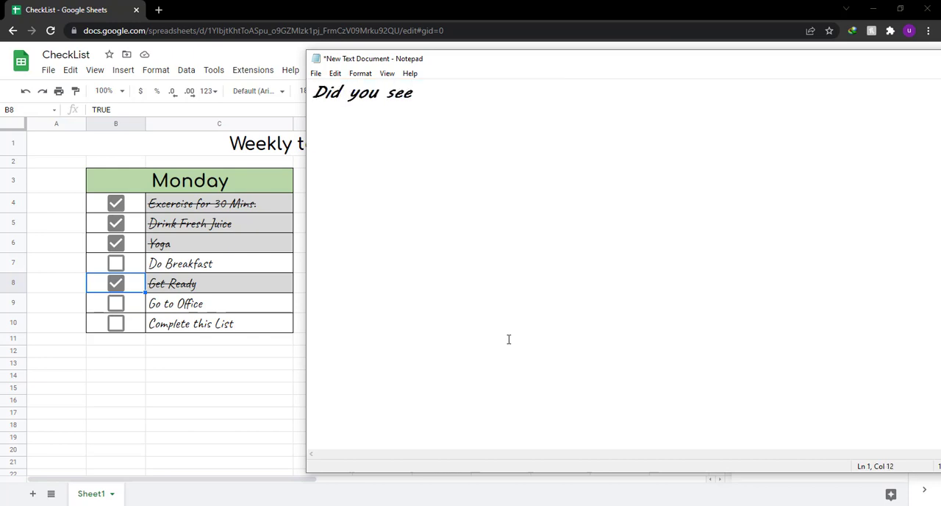
text( that ?)
Replace the Notepad text with "now that we are done with our monday to do list..".
key(ctrl+a)
key(BackSpace)
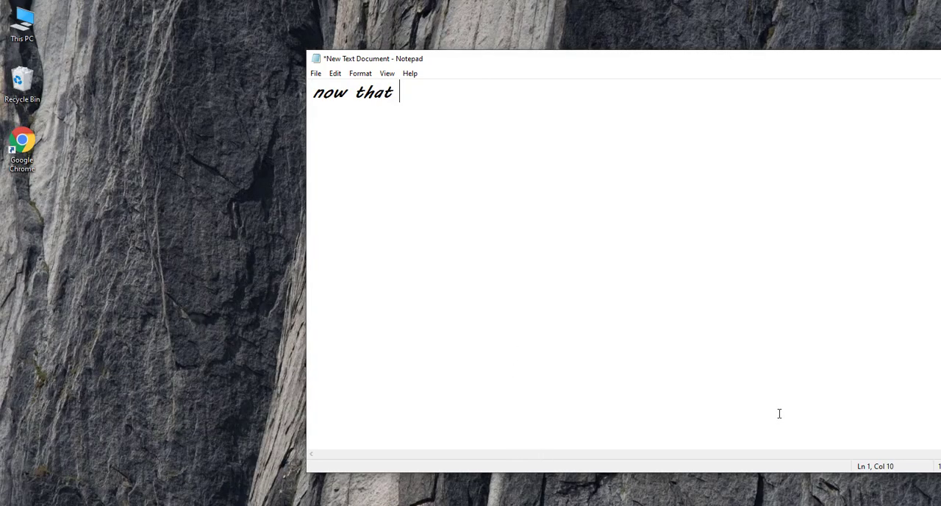
text(we are done with)
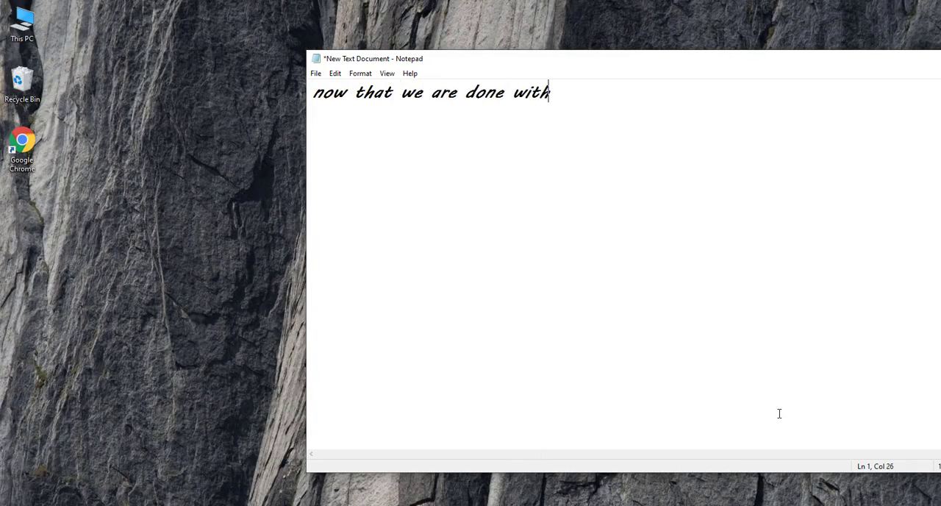
text( our monday to)
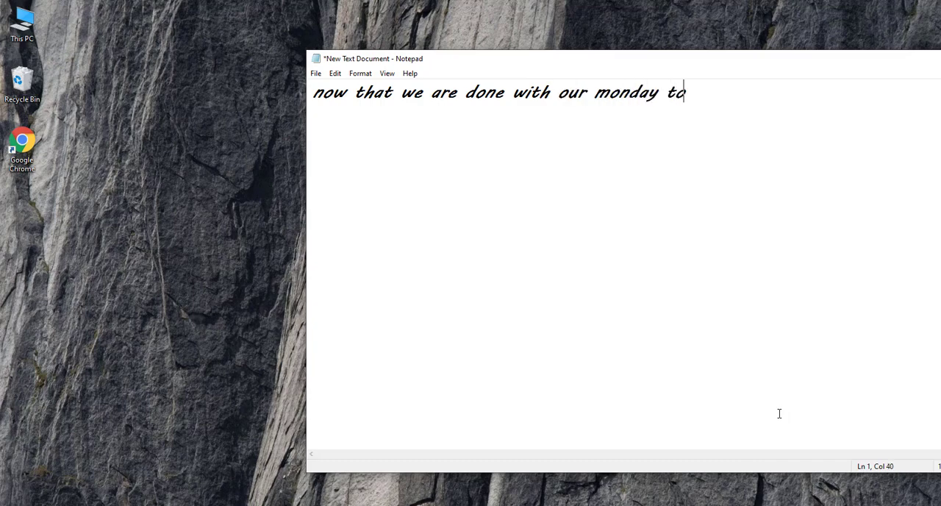
text( do list..)
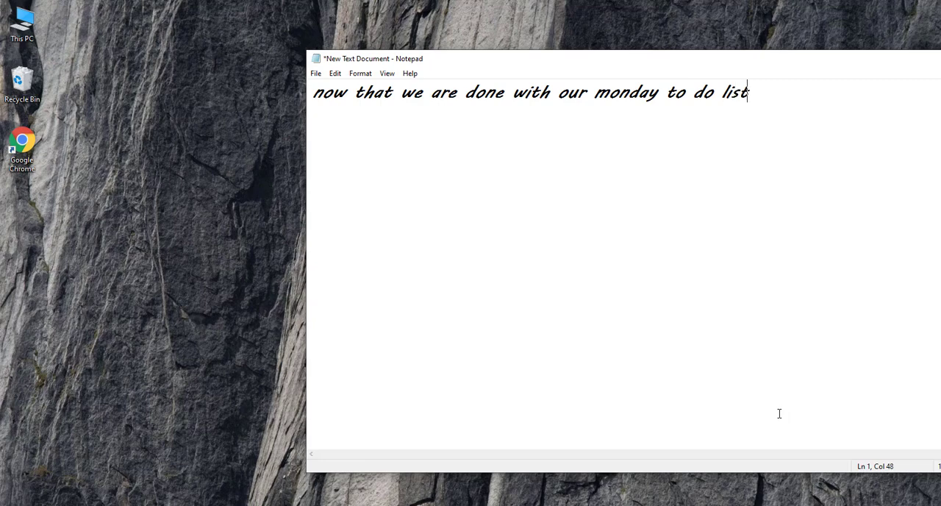
Add a blank line and the line "we still have five more days to do work and make their lists.." to the note.
key(Return)
key(Return)
text(we still have )
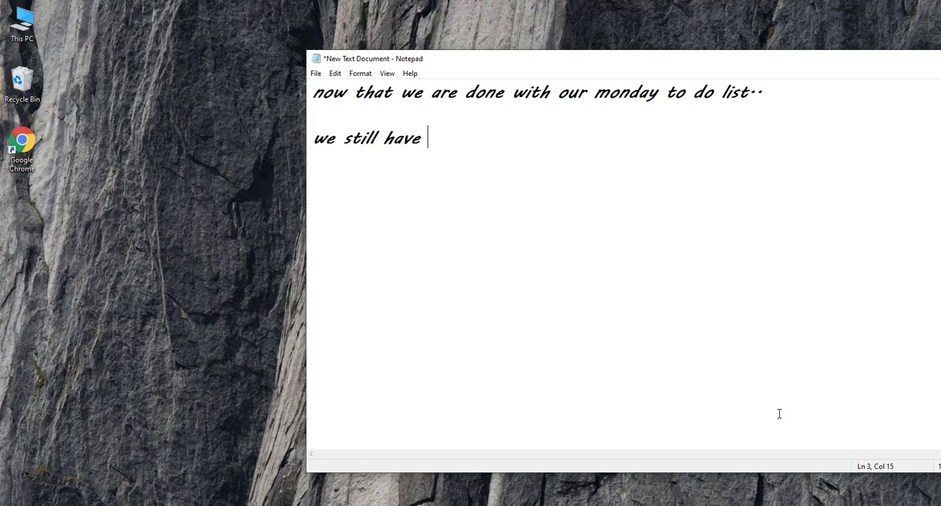
text(five more da)
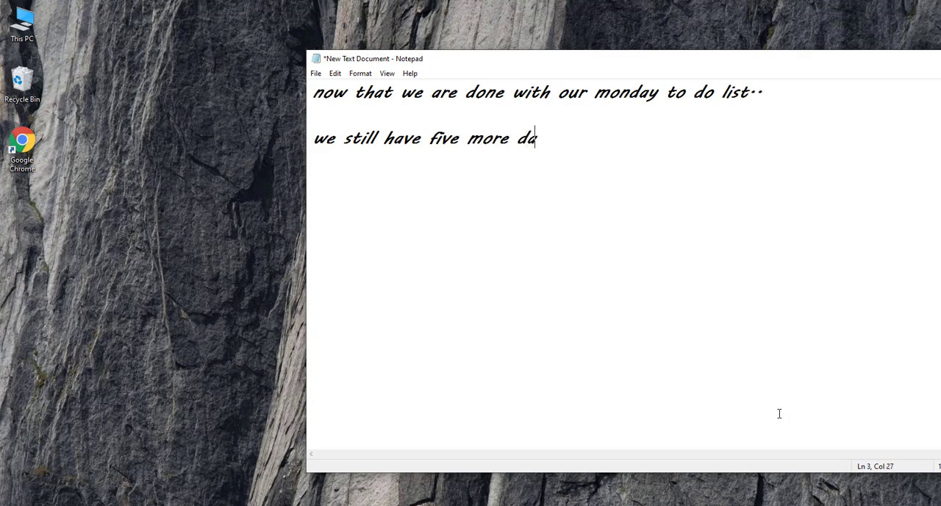
text(ys to do work and )
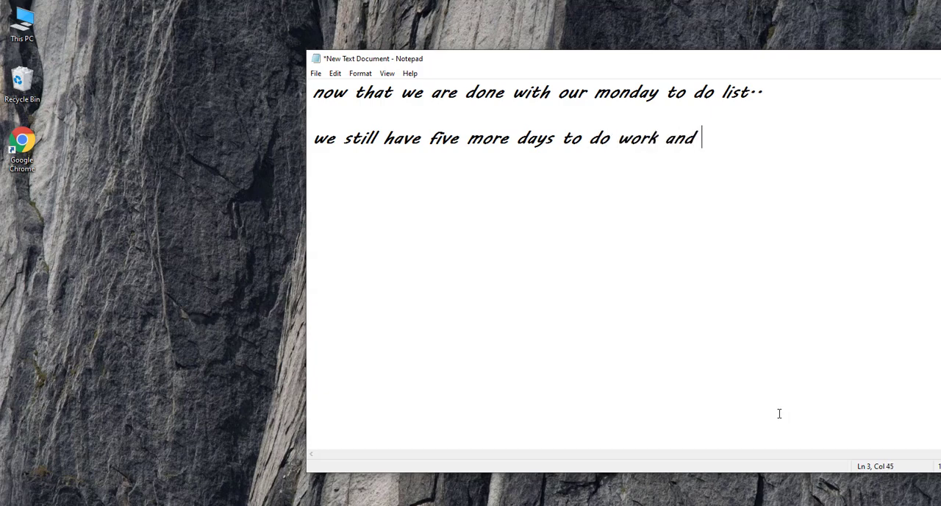
text(make their)
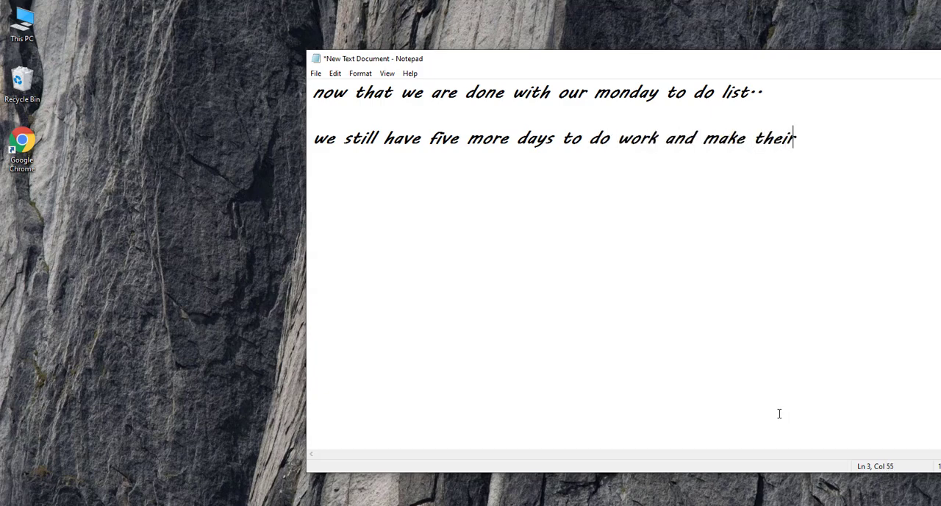
text( lists..)
Add a blank line and the line "only monday took us like 10 mins to make. i cant make this video" to the note.
key(Return)
key(Return)
text(only mond)
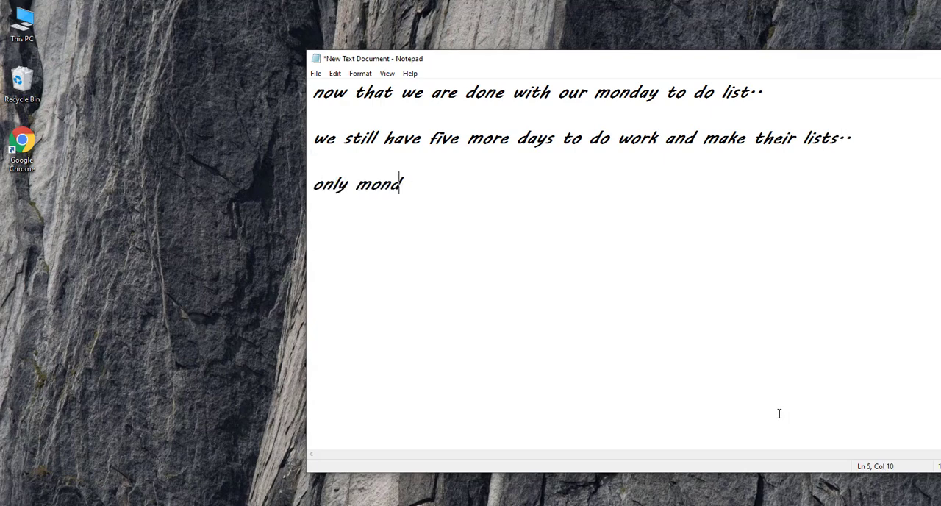
text(ay took us)
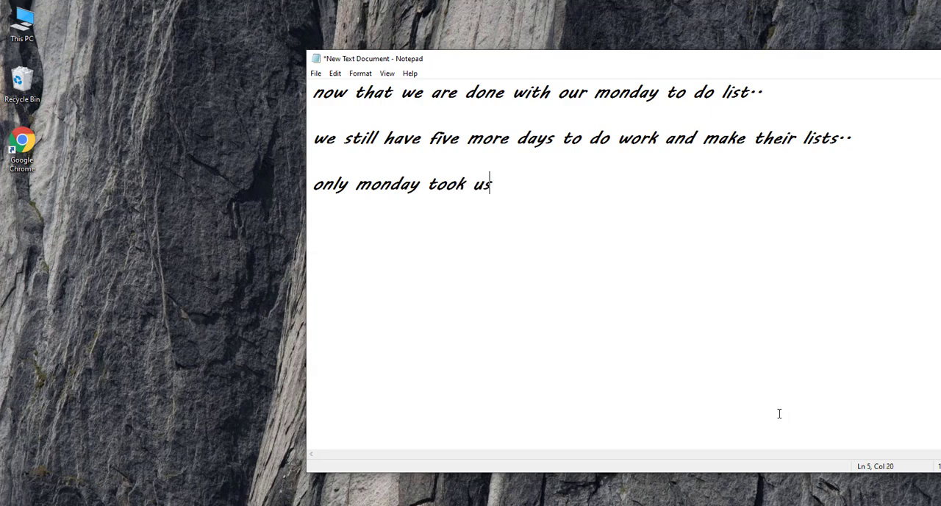
text( 1ike 10 )
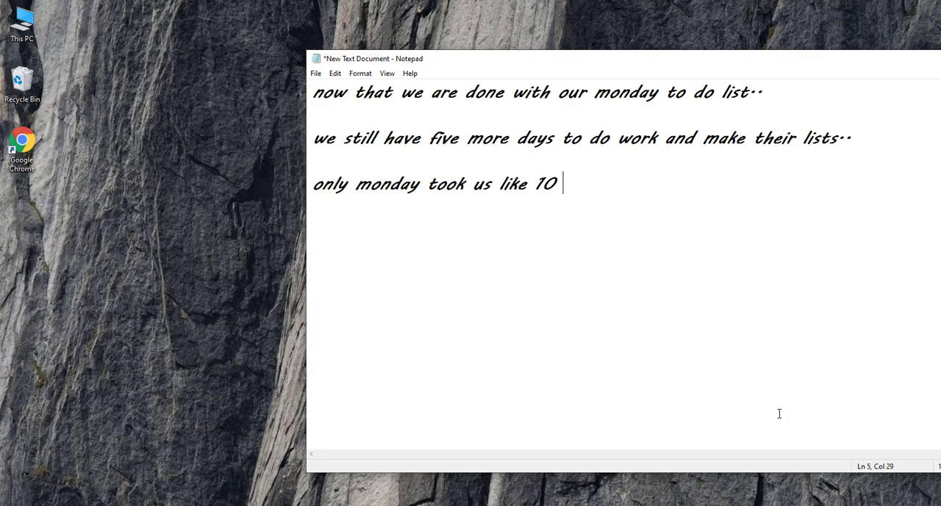
text(mins to )
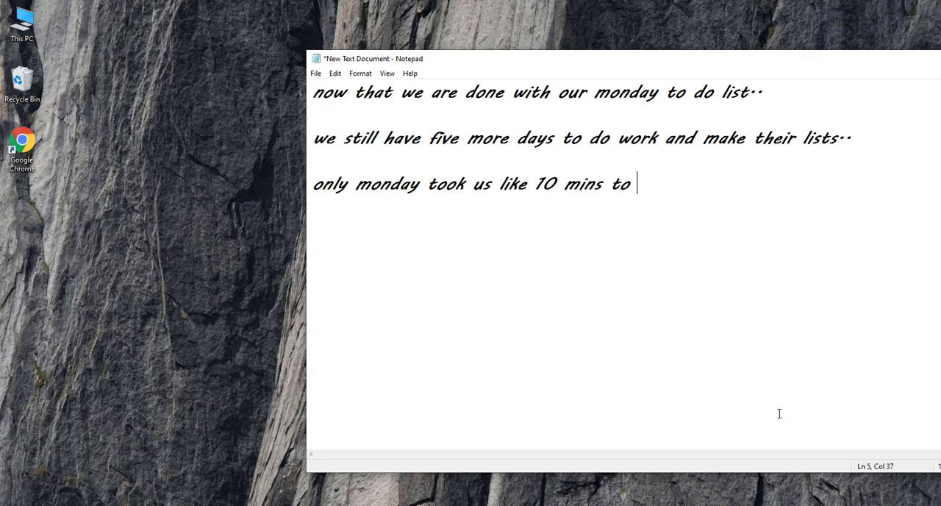
text(make. i cant m)
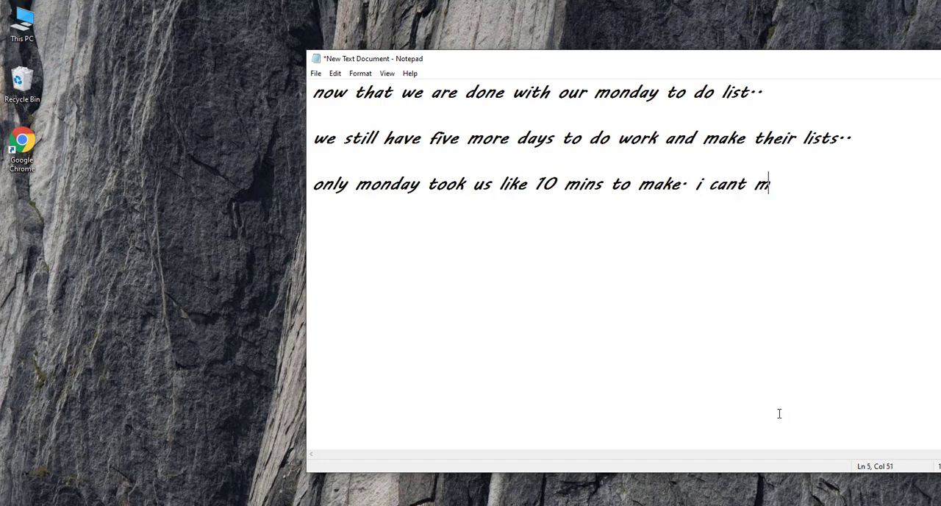
text(ake this v)
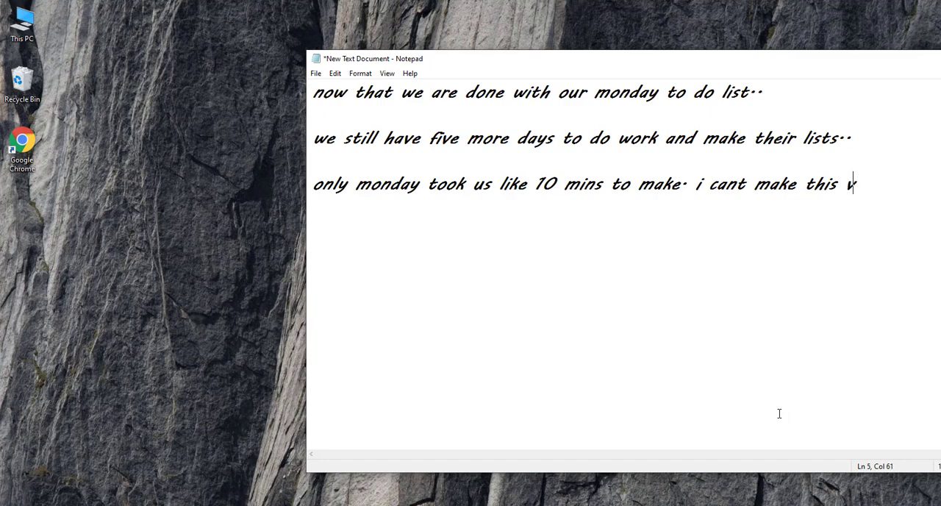
text(ideo)
Continue the note after a blank line with "an hour long".
key(Return)
key(Return)
text(an ho)
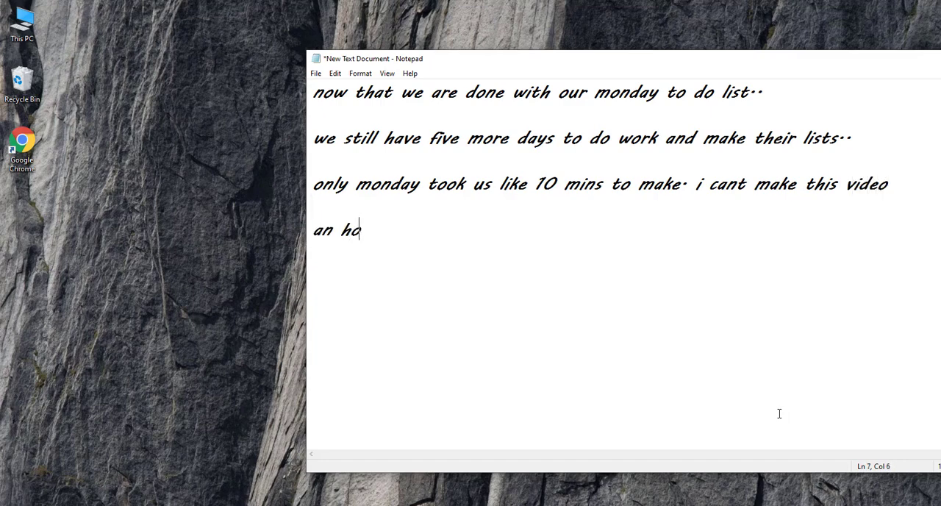
text(ut)
key(BackSpace)
key(BackSpace)
text(r long)
key(Return)
With the checklist spreadsheet open behind Notepad, replace the whole note with "now just look what am going to do..".
key(ctrl+a)
key(BackSpace)
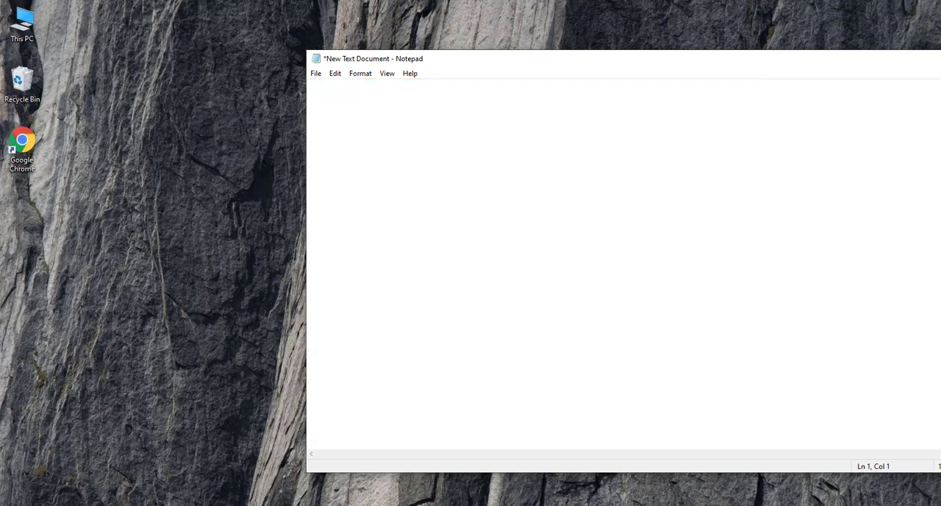
click(373, 504)
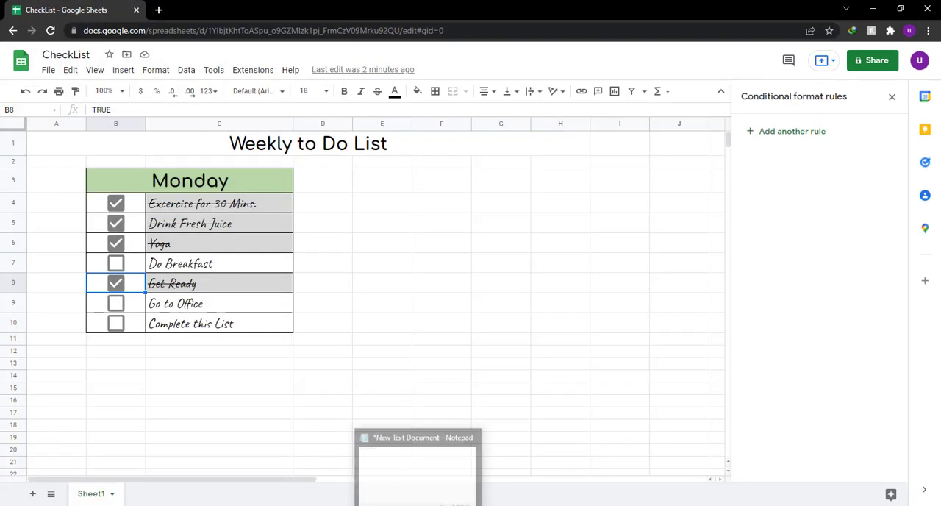
click(419, 505)
text(n)
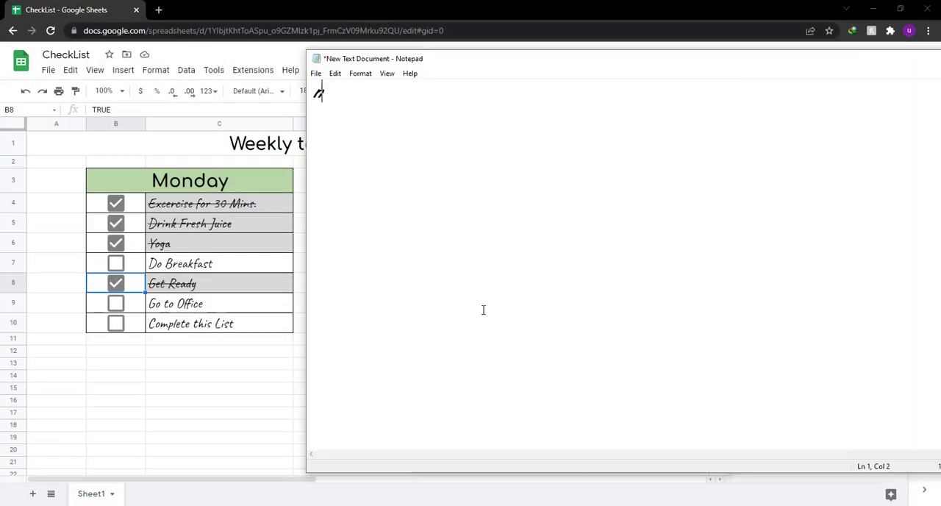
text(ow just lo)
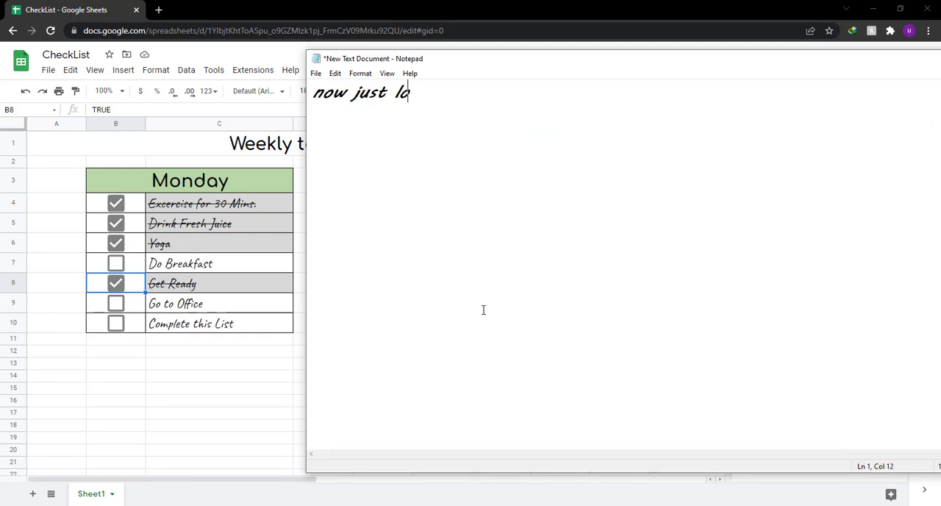
text(ok what a)
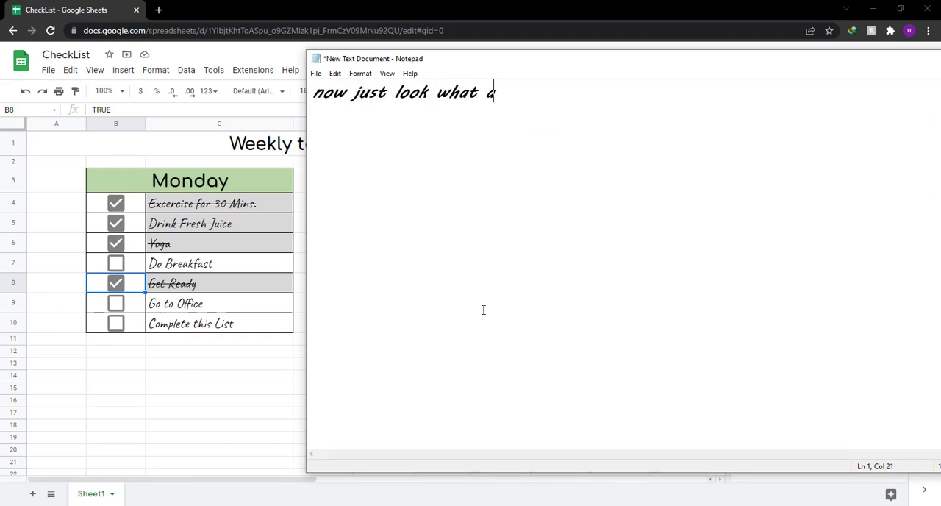
text(m going to do..)
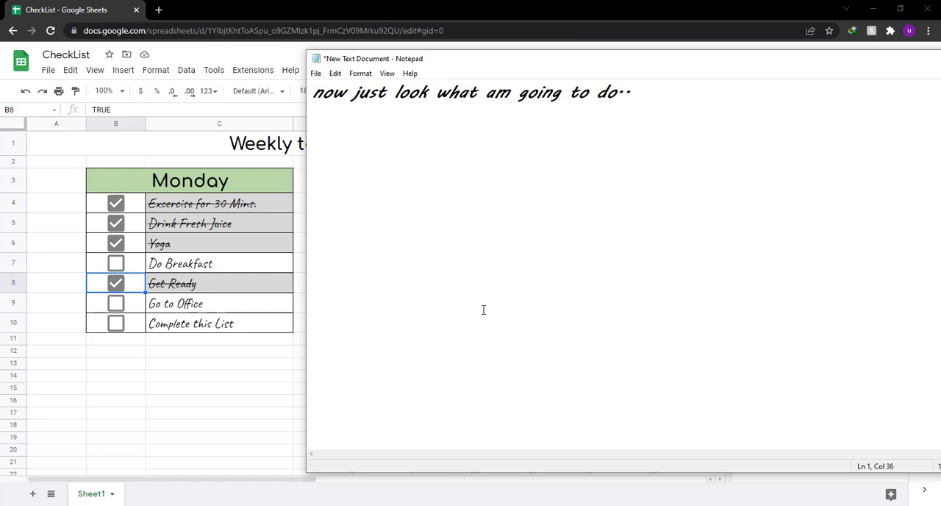
Clear the Notepad text, switch to the Google Sheets checklist and close its conditional format rules.
key(ctrl+a)
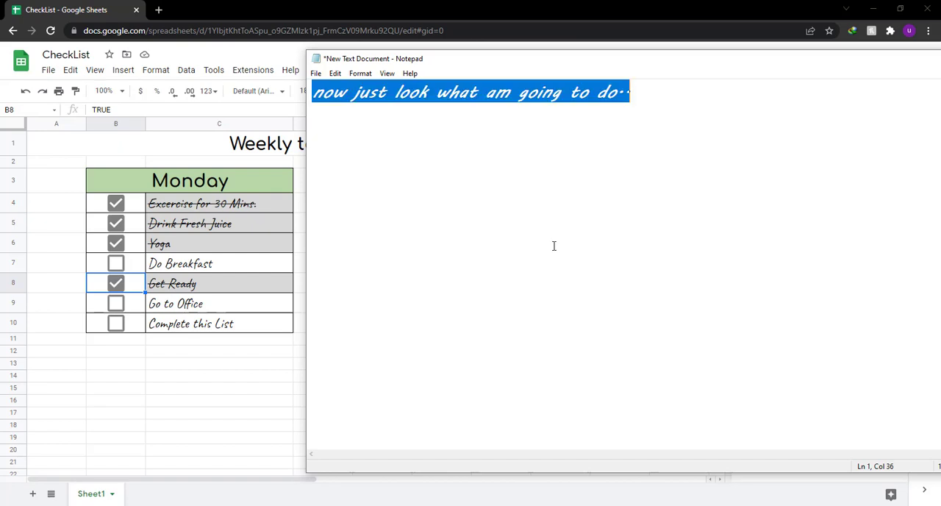
key(BackSpace)
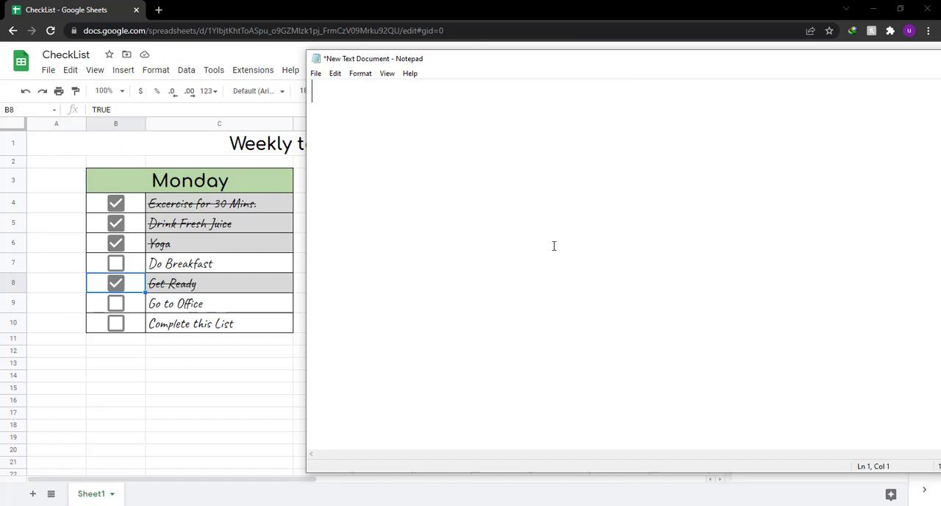
click(230, 368)
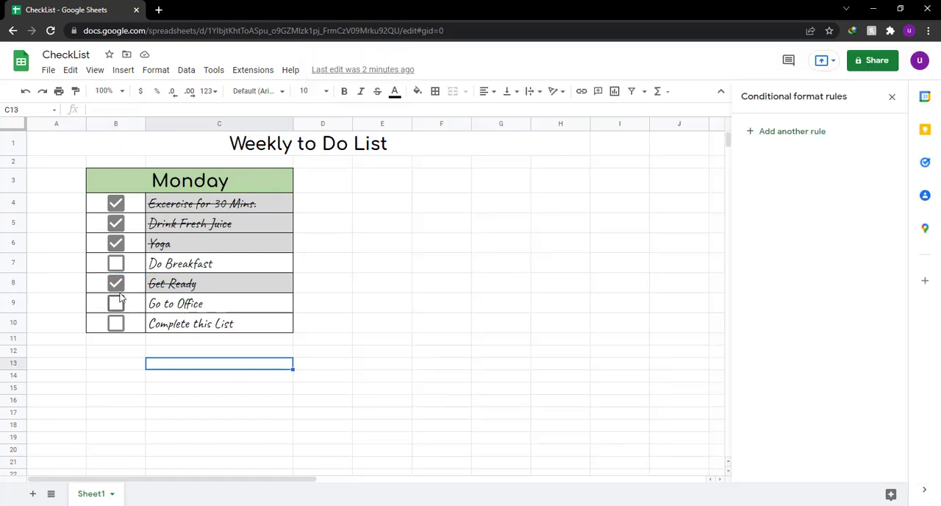
click(892, 97)
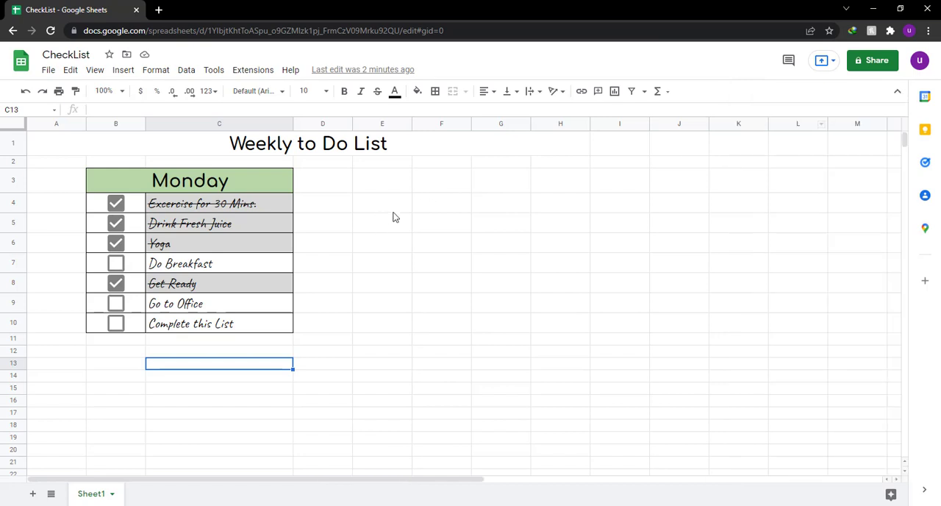
Untick the checkboxes for Get Ready, Yoga, Drink Fresh Juice and Excercise for 30 Mins.
click(116, 283)
click(116, 243)
click(116, 223)
click(116, 203)
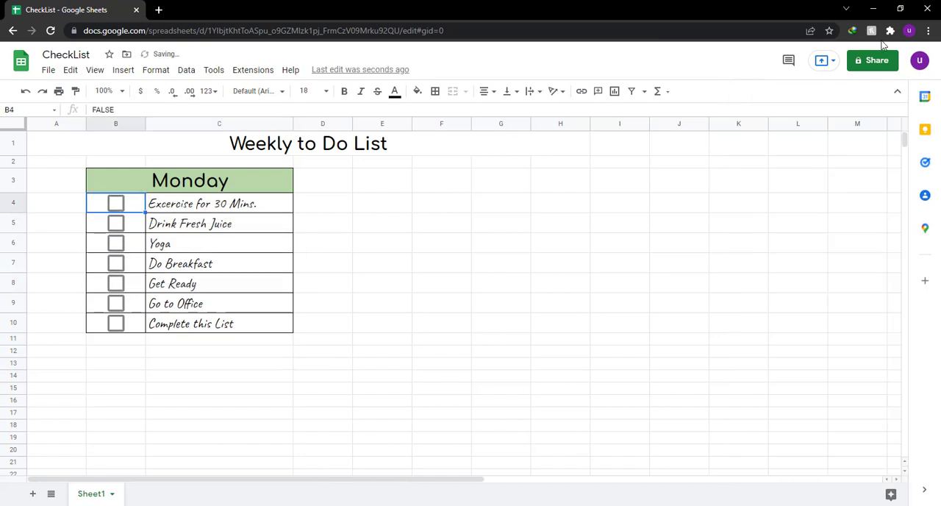
Reduce the browser's page zoom to 80%.
click(928, 31)
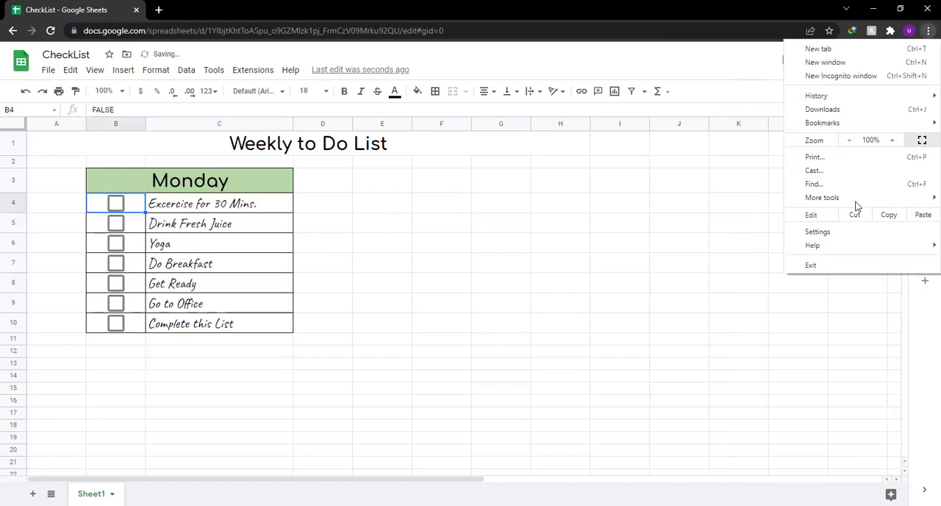
click(850, 140)
click(851, 139)
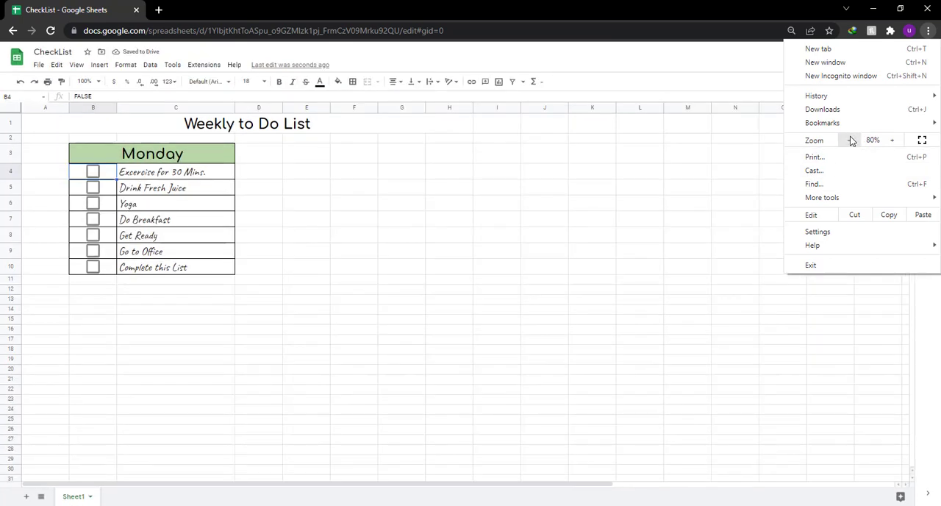
click(436, 268)
Try copying the filled Monday checklist B3:C10 to E3 with column F fitted to its contents, and undo it.
drag(98, 158, 183, 270)
key(ctrl+c)
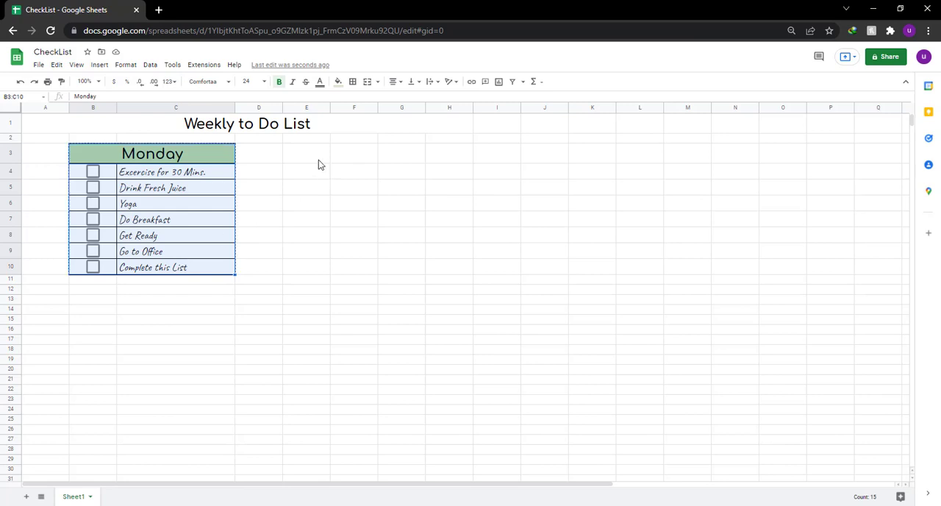
click(308, 154)
key(ctrl+v)
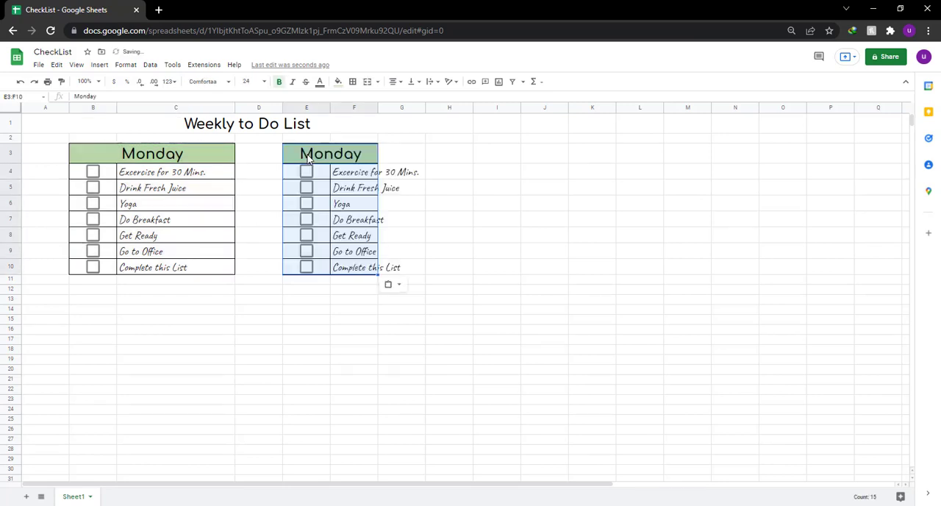
double_click(378, 108)
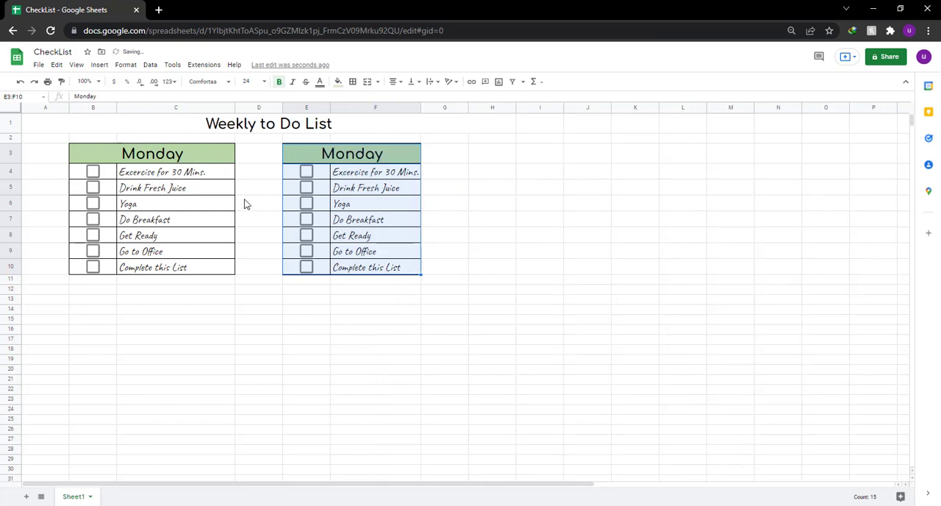
key(ctrl+z)
key(ctrl+z)
Clear the task names in C4:C10 and copy the emptied Monday checklist B3:C10 to E3.
drag(184, 173, 187, 271)
key(Delete)
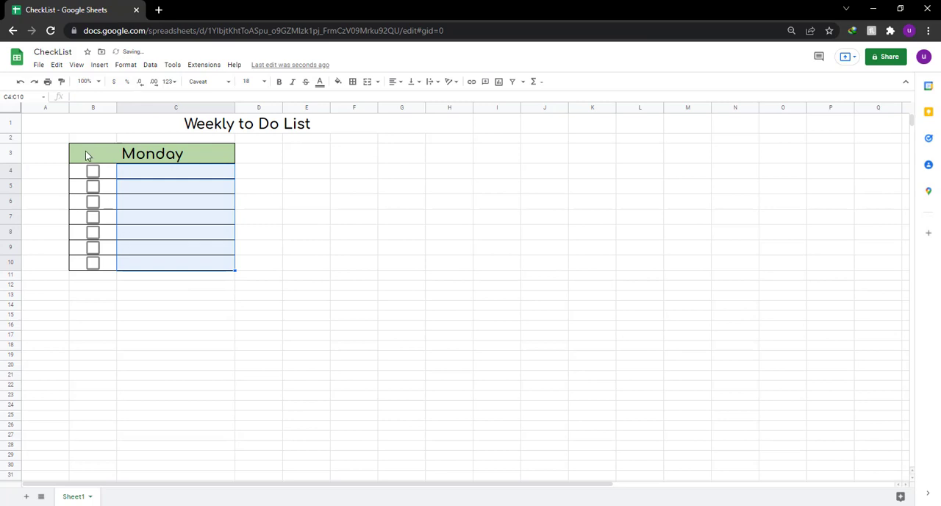
drag(85, 151, 184, 271)
key(ctrl+c)
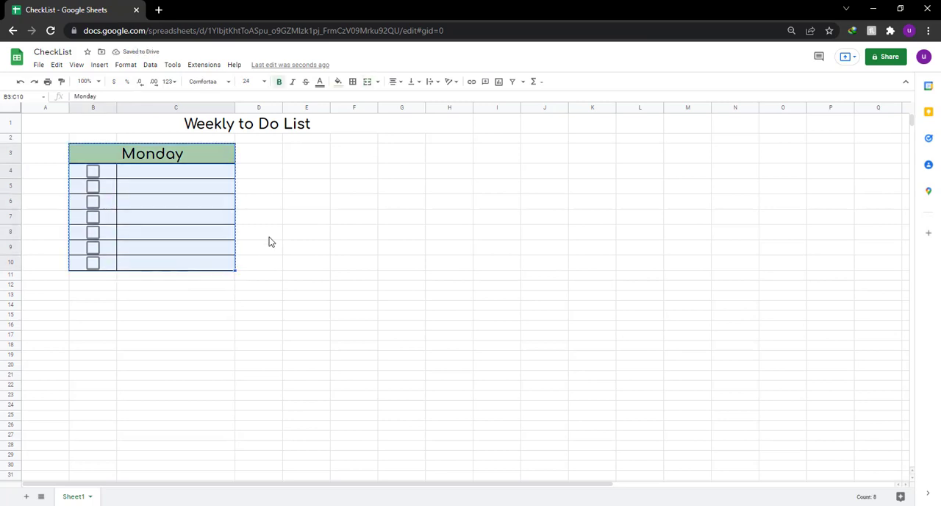
click(302, 160)
key(ctrl+v)
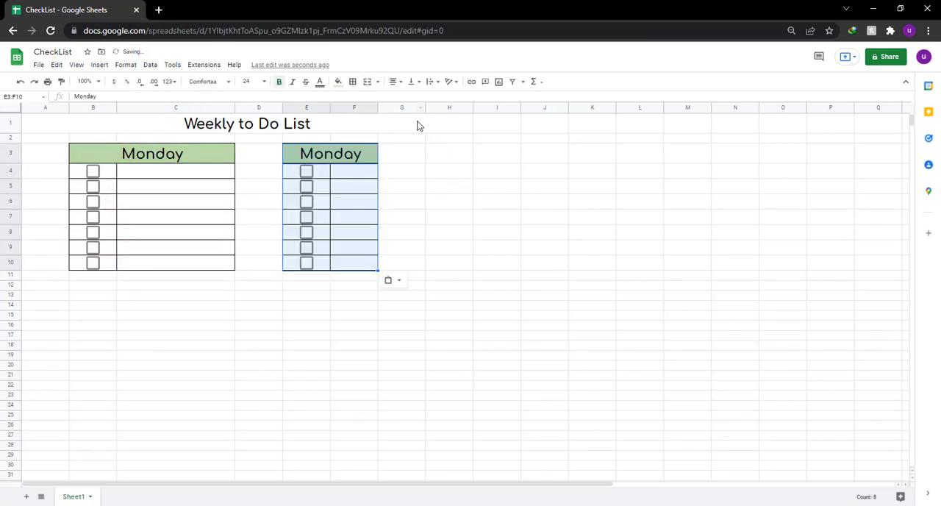
Paste four more copies of the empty Monday checklist at H3, B14, E14 and H14.
click(456, 154)
key(ctrl+v)
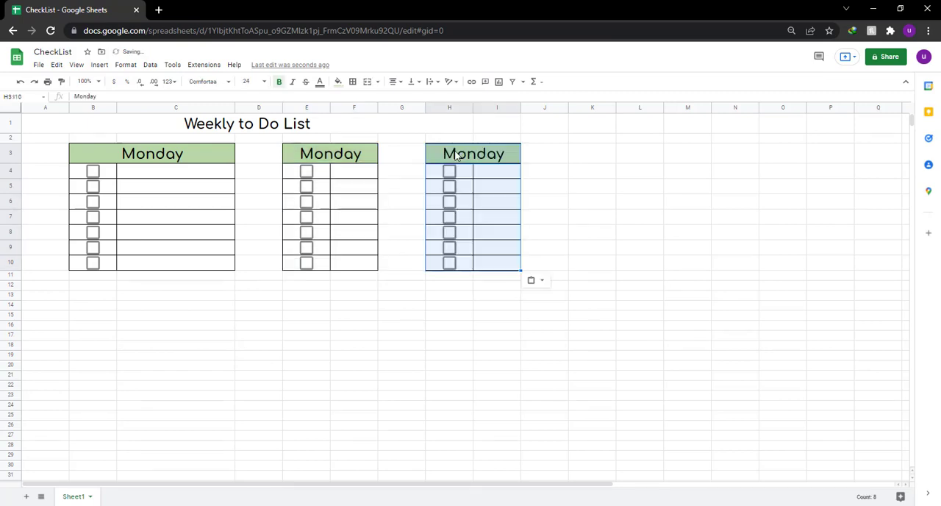
click(89, 309)
key(ctrl+v)
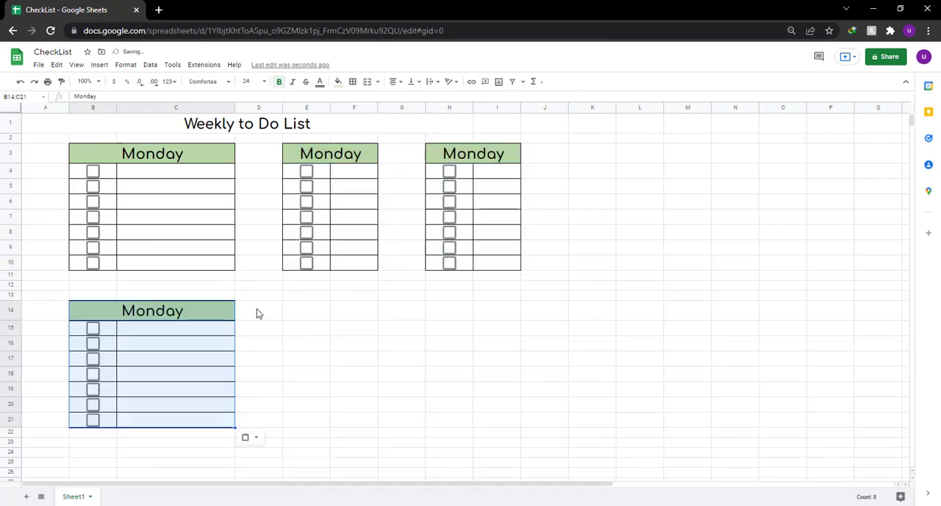
click(301, 311)
key(ctrl+v)
click(449, 315)
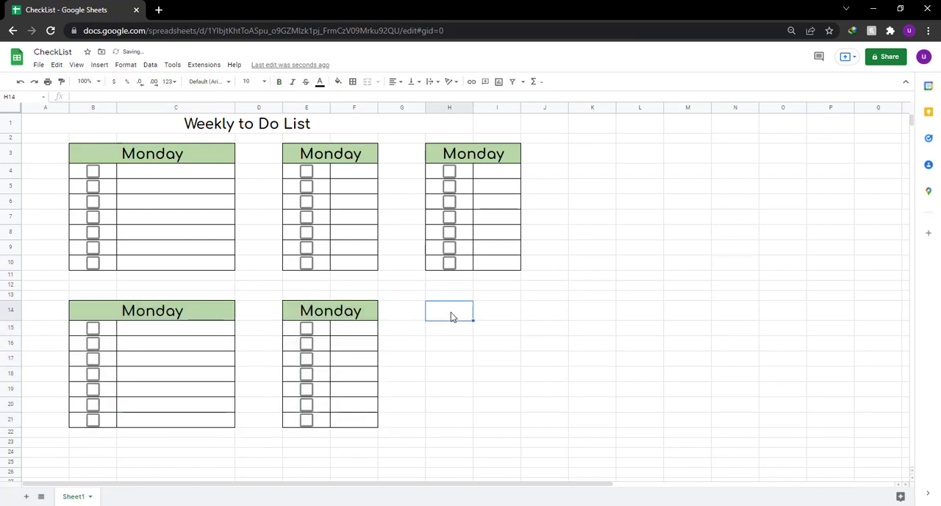
key(ctrl+v)
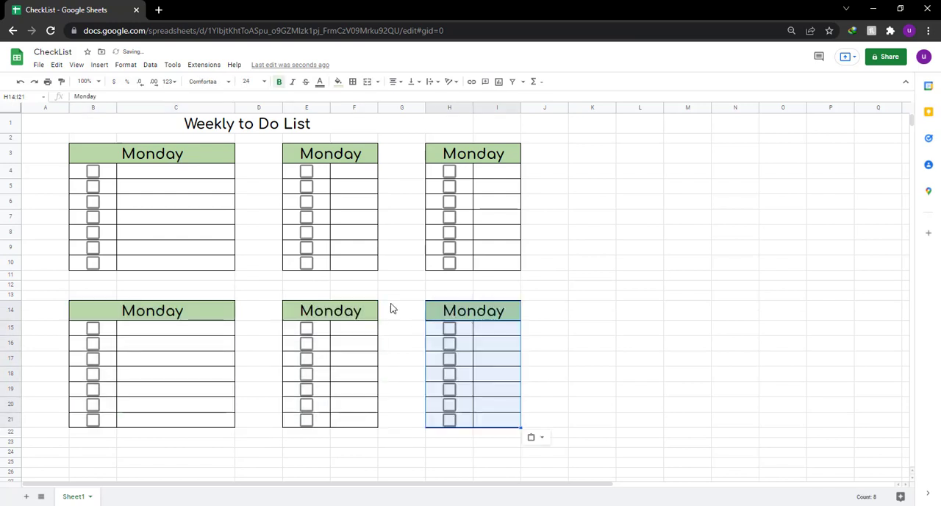
Set the width of column F to 250 pixels.
click(355, 107)
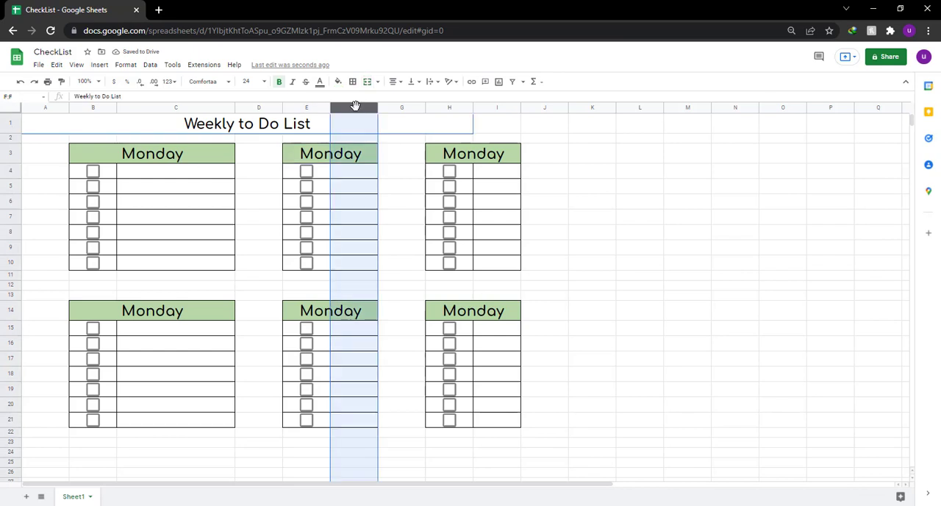
right_click(352, 107)
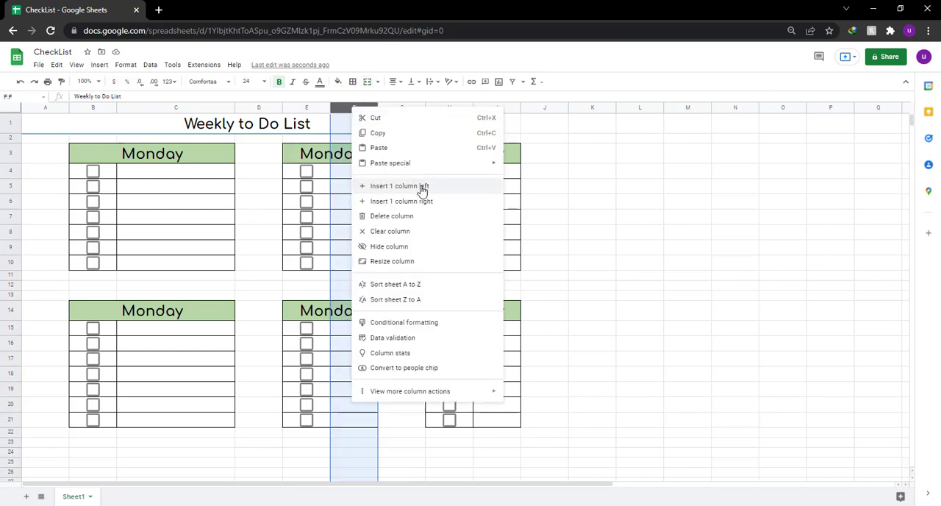
click(395, 262)
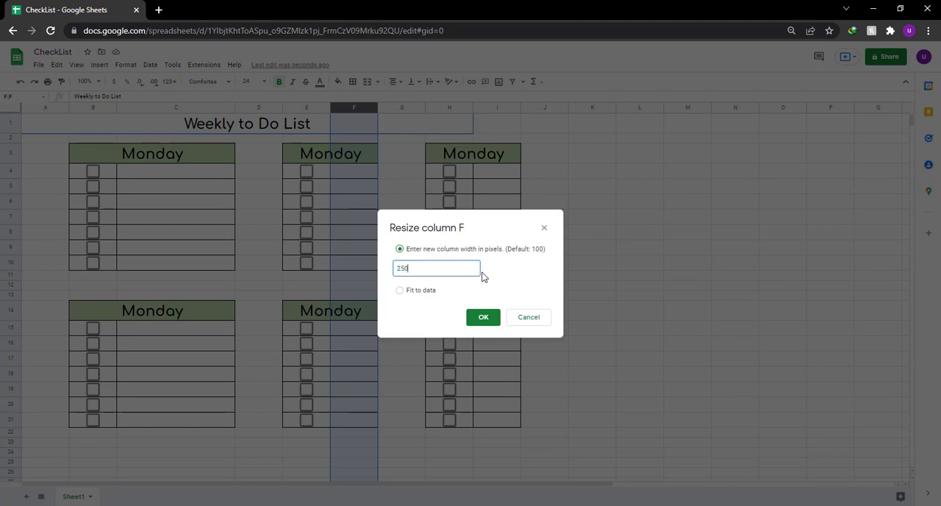
click(476, 318)
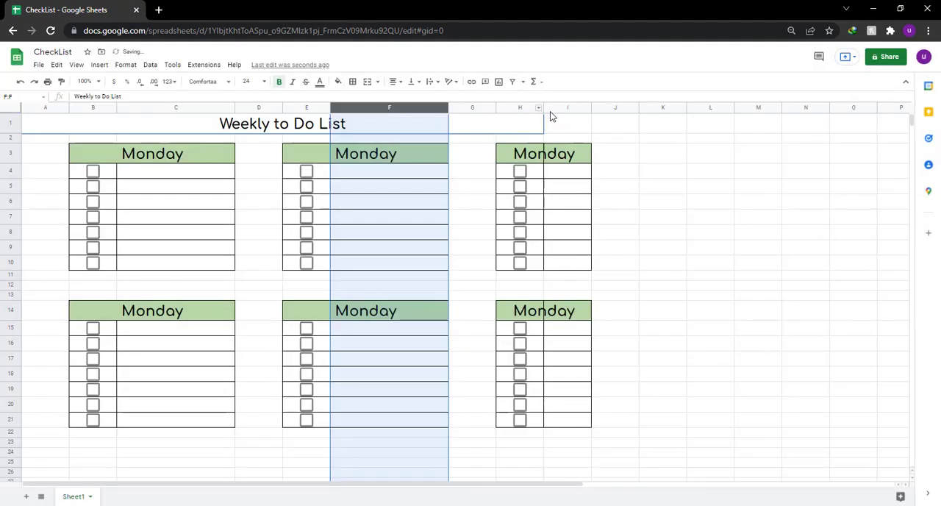
Set the width of column I to 250 pixels, the same as column F.
click(562, 107)
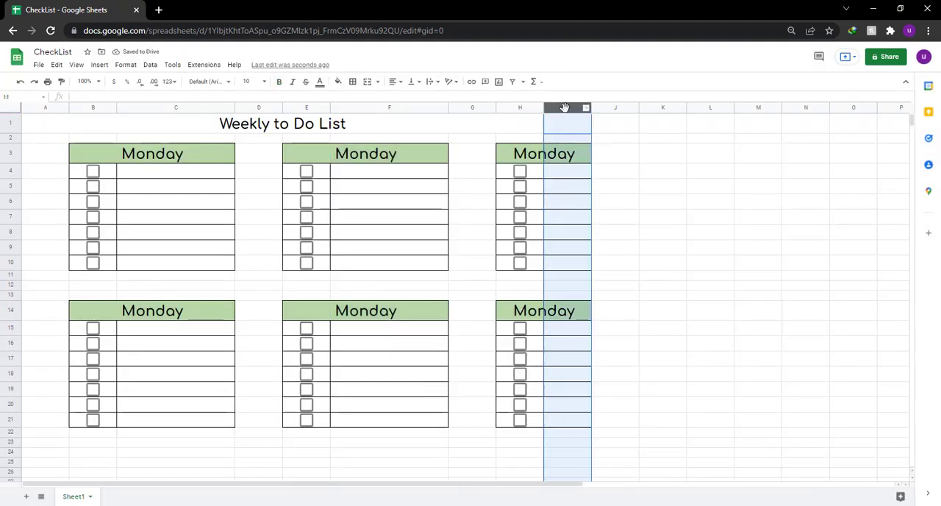
right_click(564, 108)
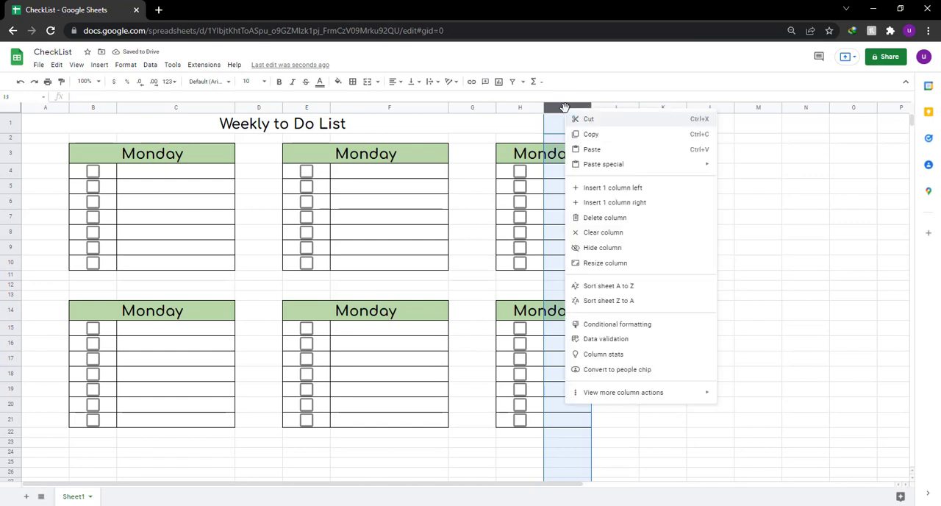
click(605, 263)
text(160)
key(Return)
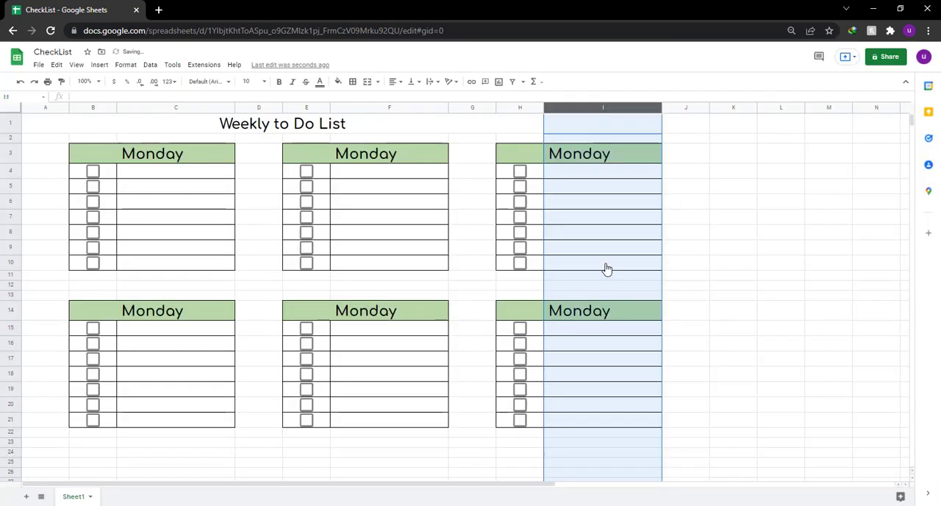
Change the font of the Monday heading in B3:C3 to Caveat.
click(184, 155)
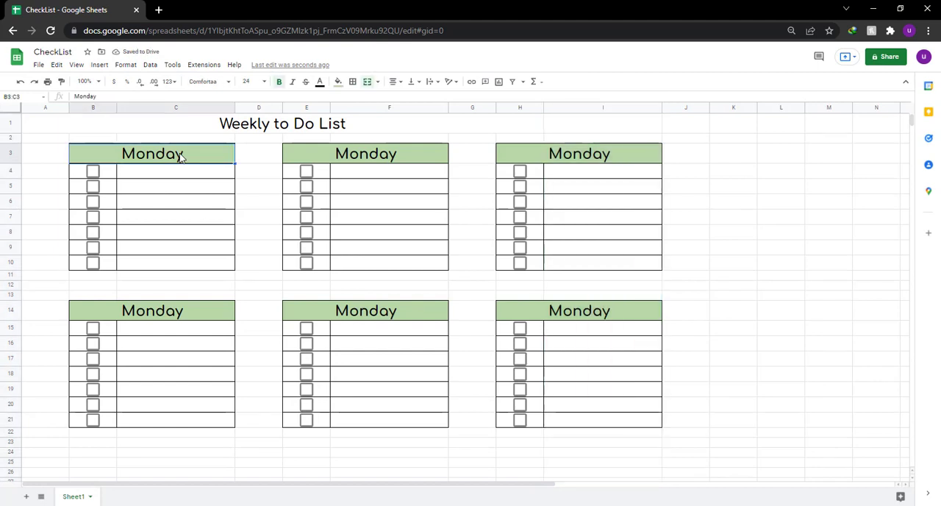
click(224, 81)
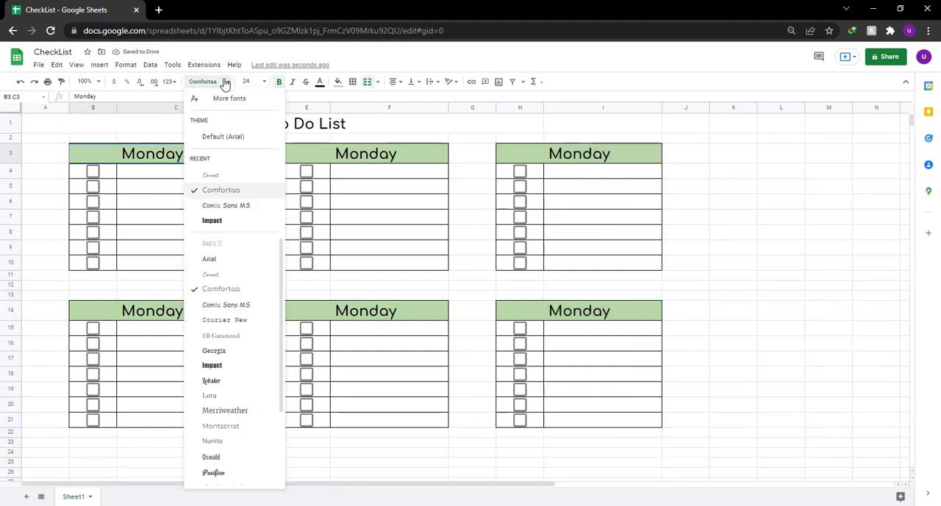
click(233, 174)
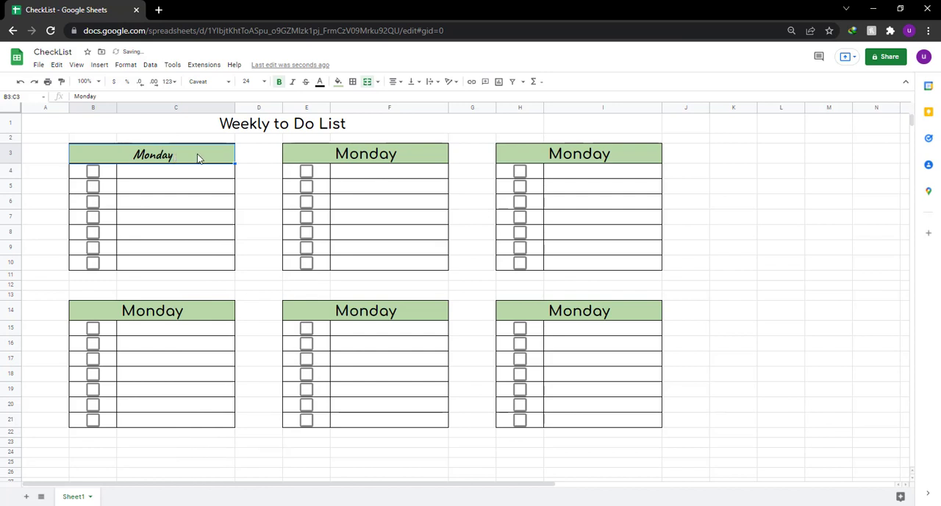
Copy the Caveat heading format from B3 to the headings in E3, H3, B14, E14 and H14.
click(62, 82)
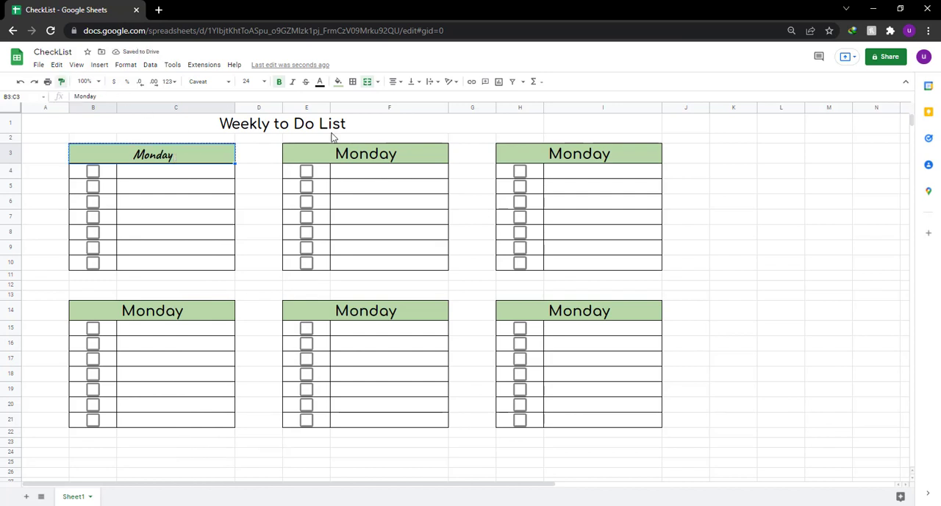
click(363, 155)
click(62, 81)
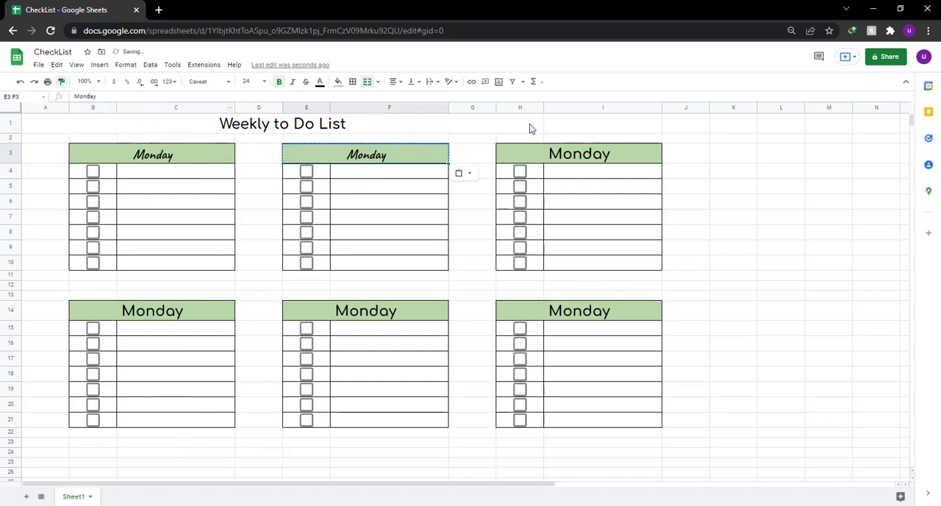
click(561, 153)
click(62, 81)
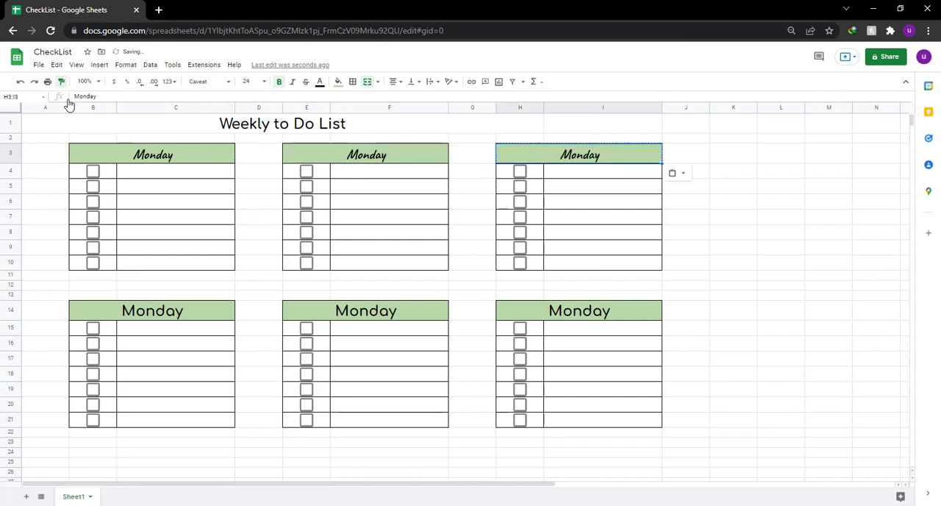
click(153, 309)
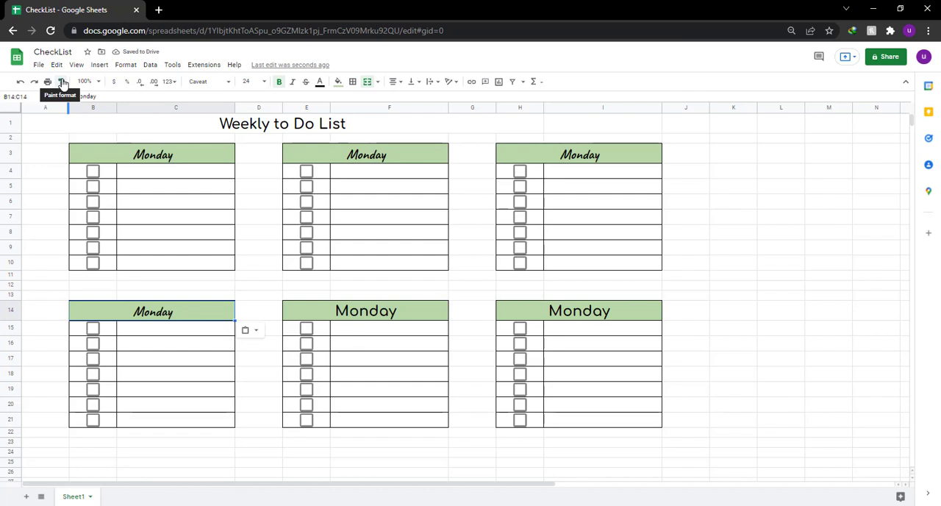
click(62, 82)
click(374, 311)
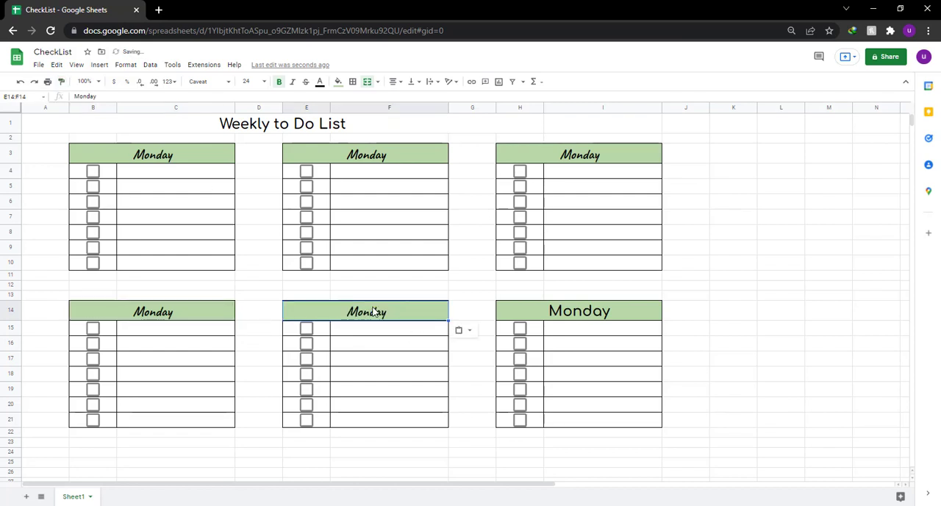
click(62, 82)
click(604, 315)
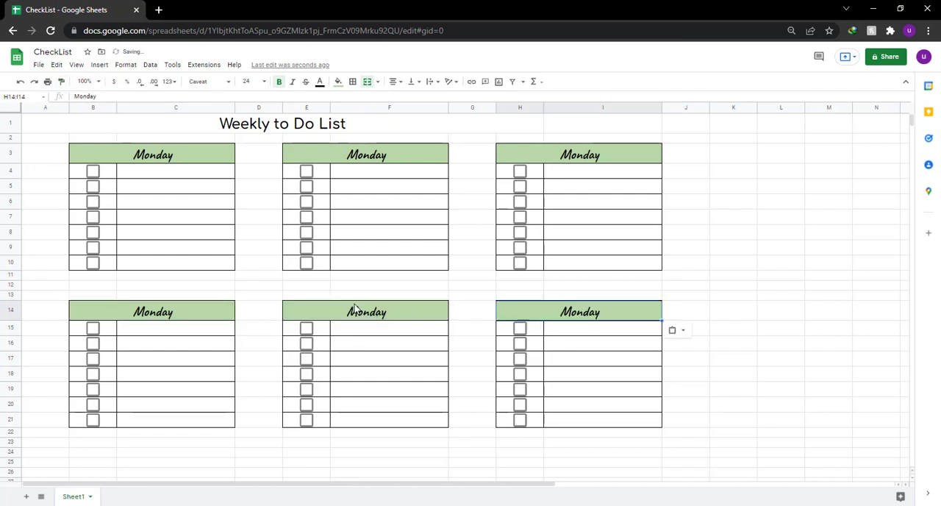
click(350, 313)
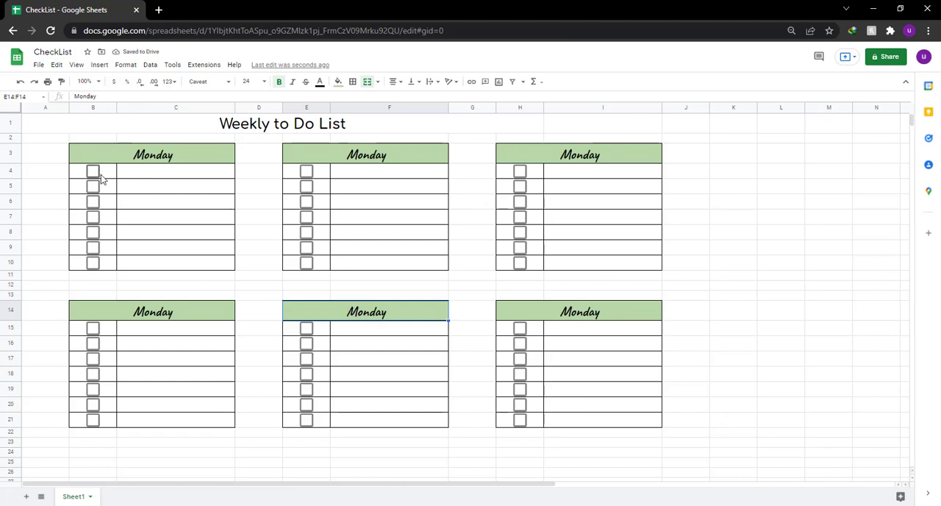
Color the Monday checkbox in B4 with the custom pale green and copy its format to B5:B10.
click(201, 155)
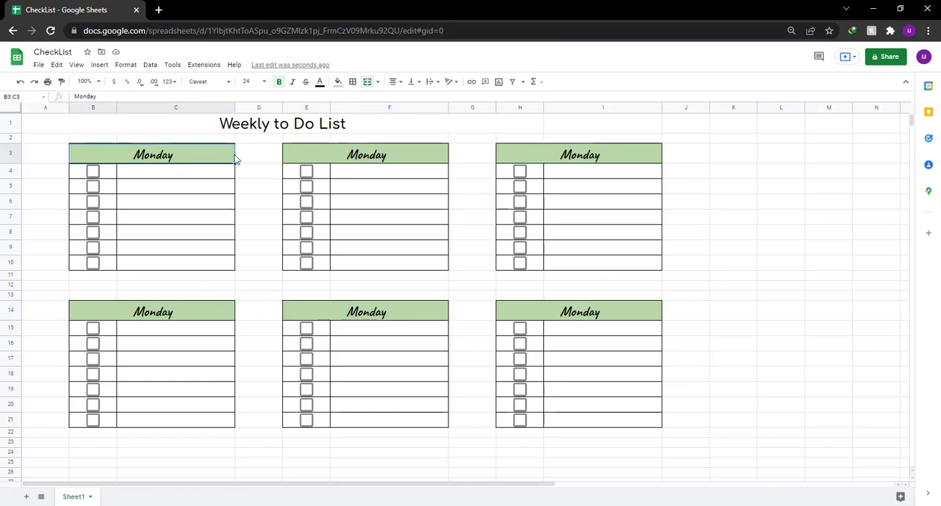
click(92, 174)
click(93, 174)
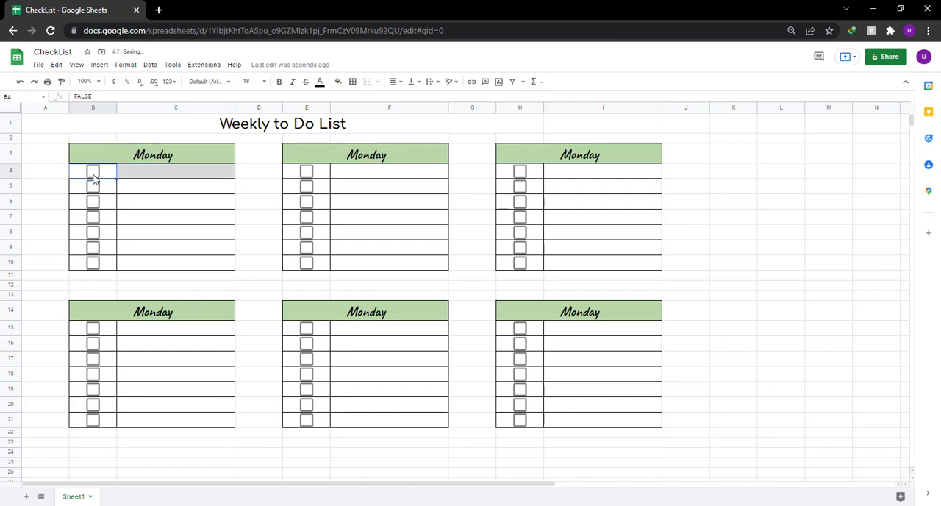
click(336, 83)
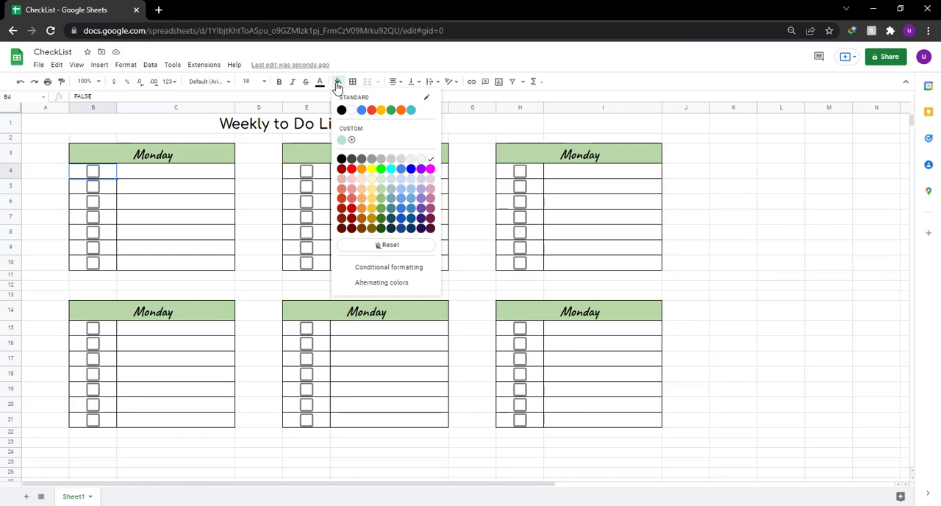
click(320, 82)
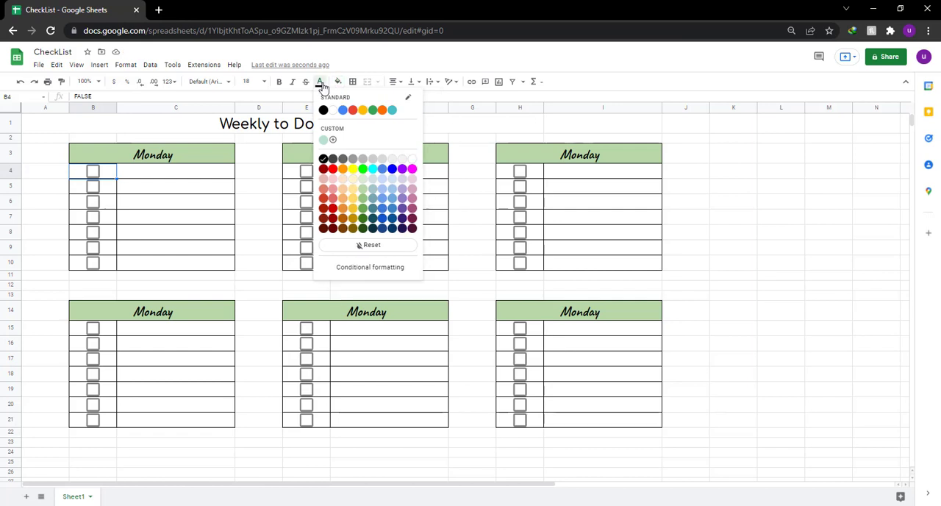
click(323, 141)
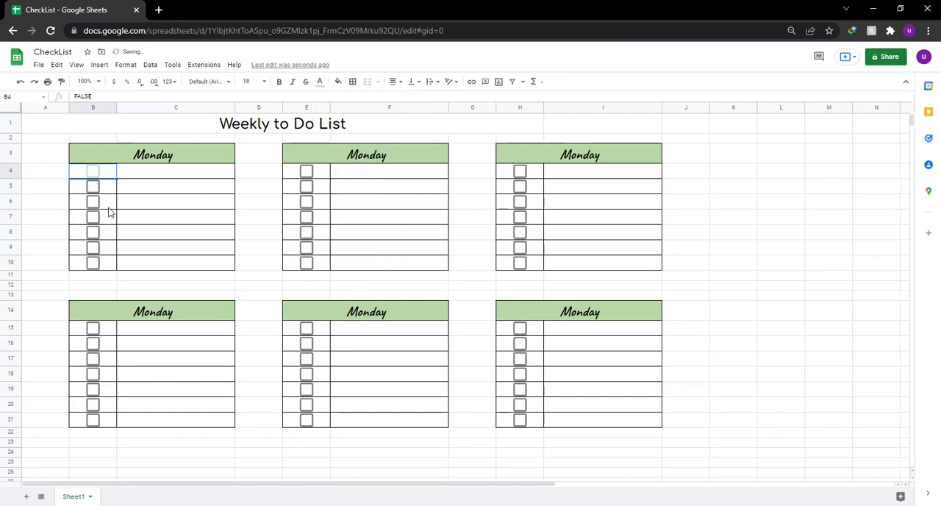
click(61, 81)
drag(96, 189, 102, 270)
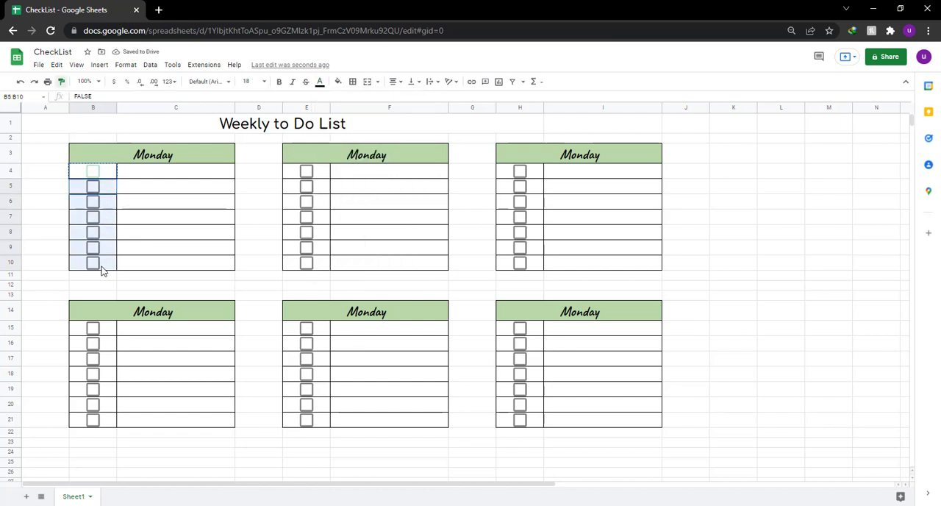
click(163, 202)
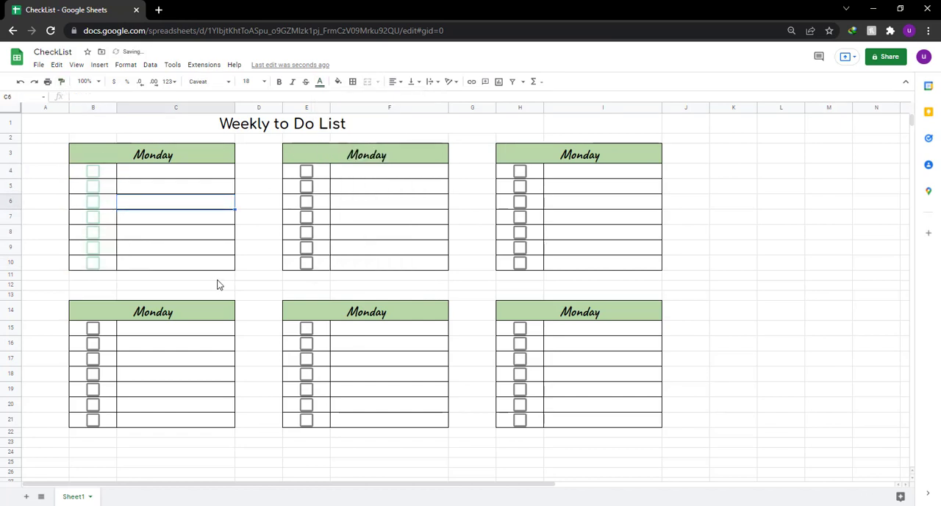
Fill the heading in E3:F3 with light orange and rename it Tuesday.
click(390, 152)
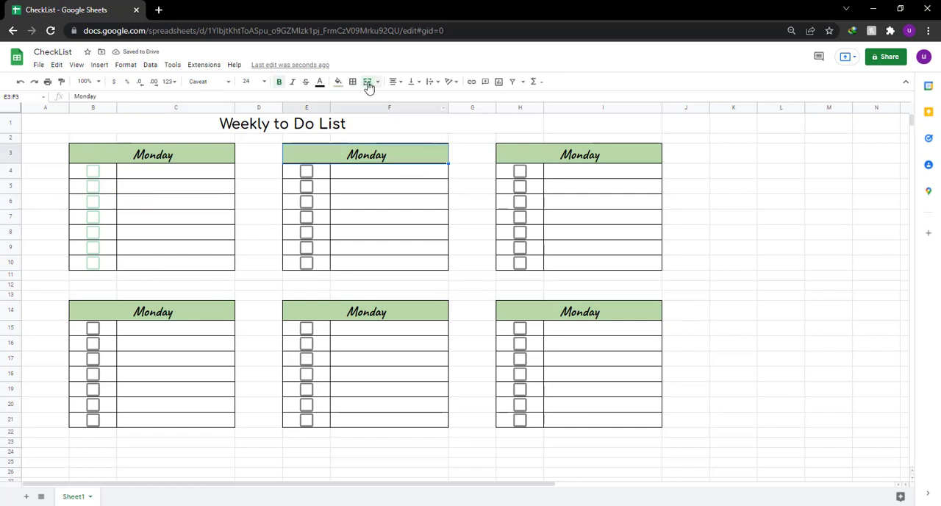
click(338, 83)
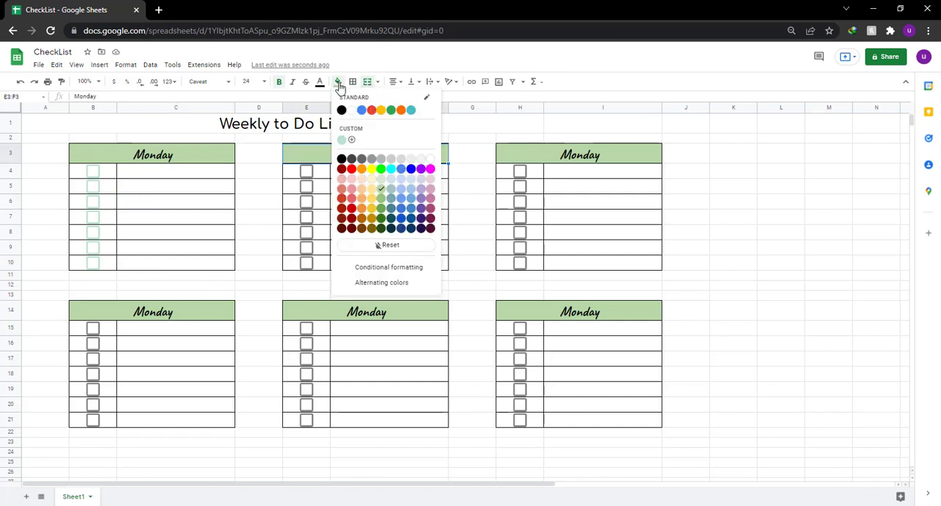
click(362, 179)
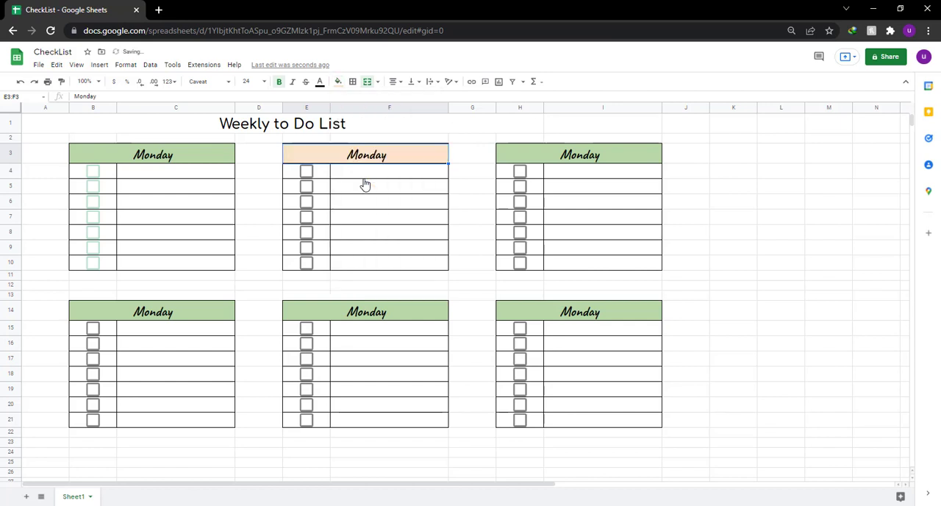
text(Tu)
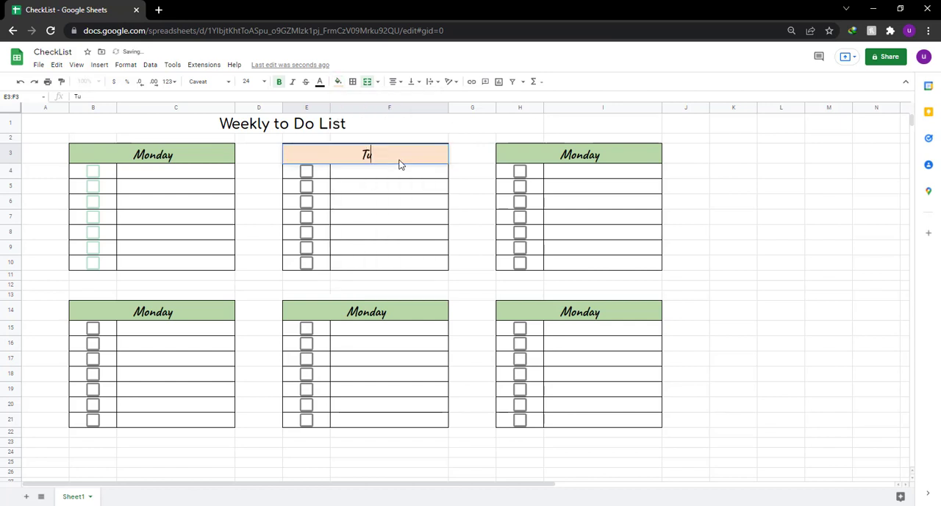
text(esday)
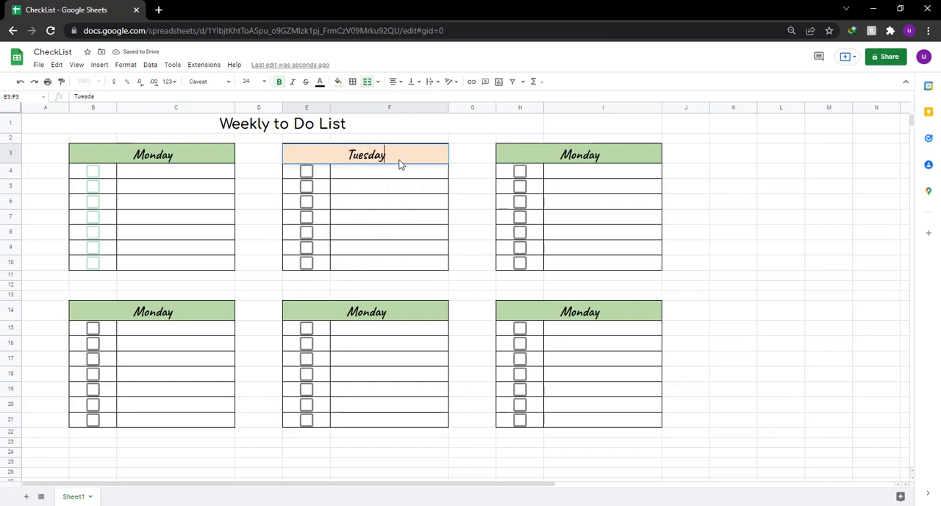
key(Return)
key(Up)
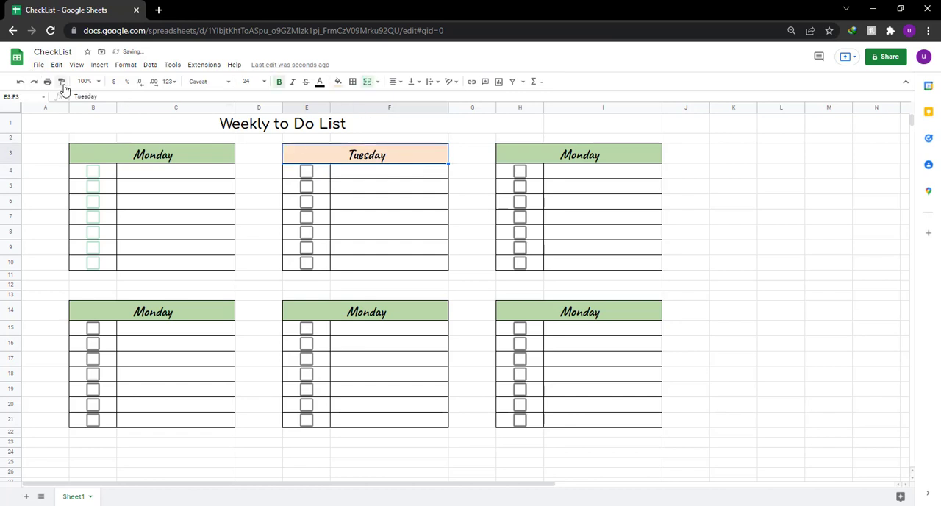
Color the Tuesday checkboxes in E4:E10 light orange.
drag(321, 172, 320, 187)
drag(321, 238, 321, 262)
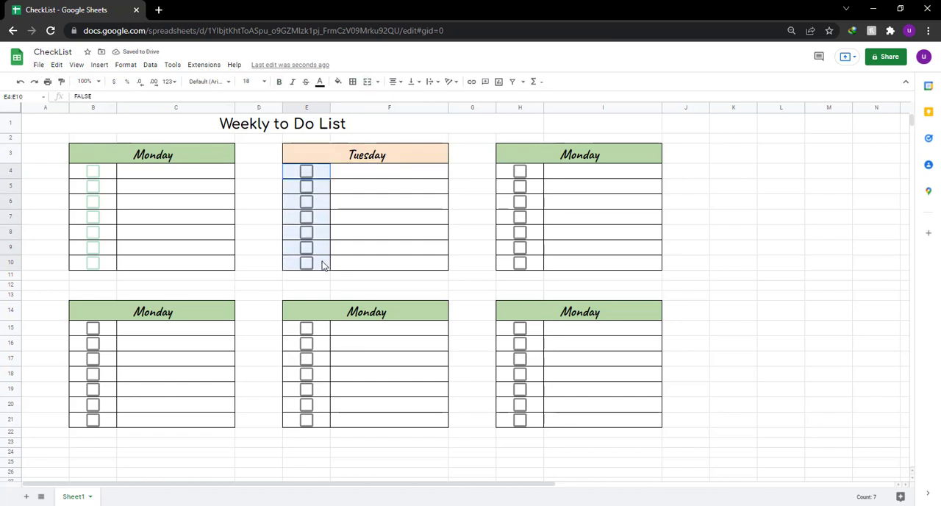
click(319, 83)
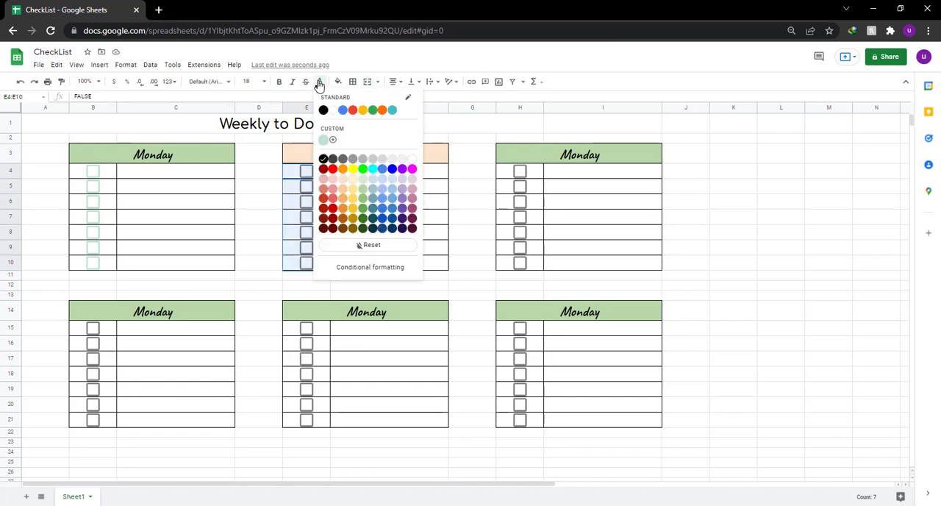
click(344, 181)
click(381, 190)
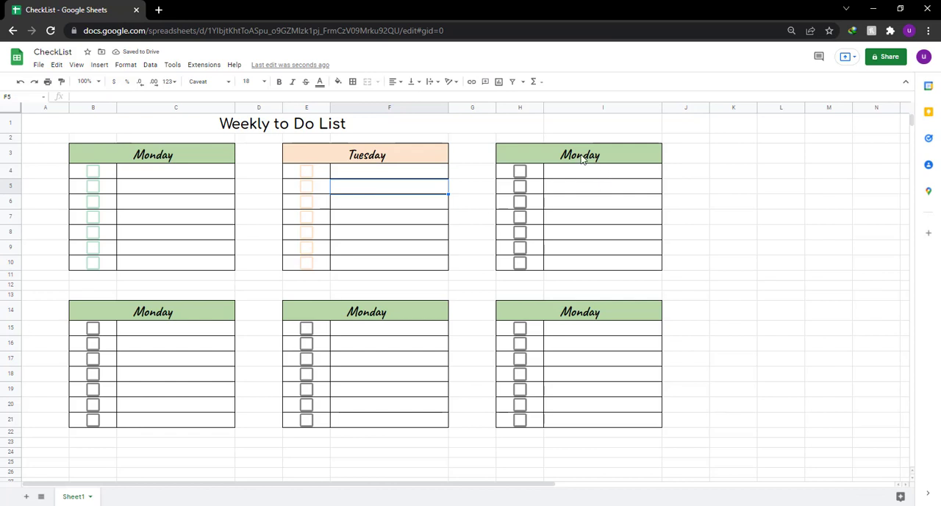
Rename the heading in H3:I3 Wednesday and fill it with light cornflower blue.
click(581, 159)
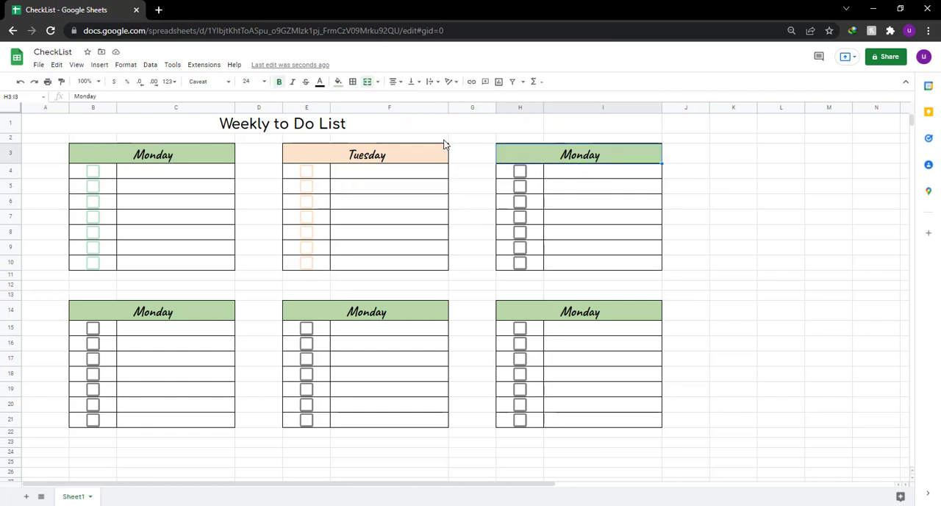
text(Wednesda)
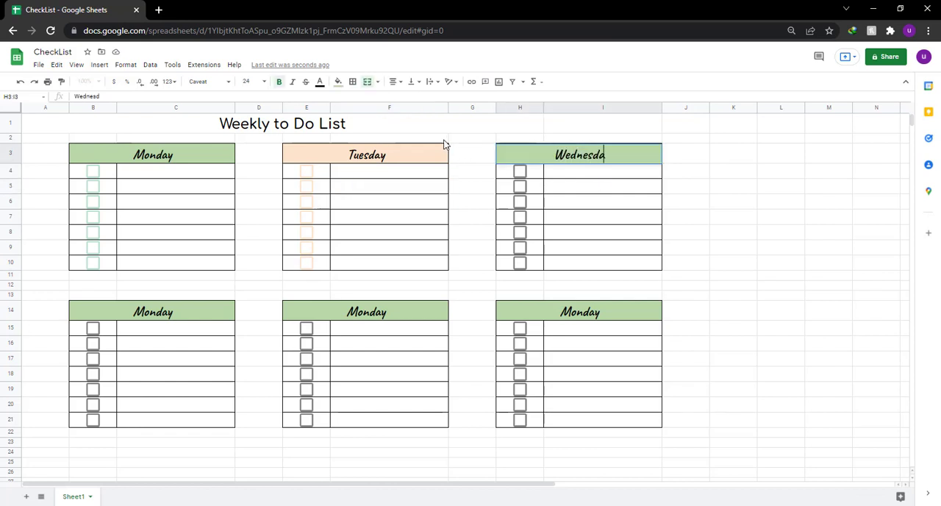
text(y)
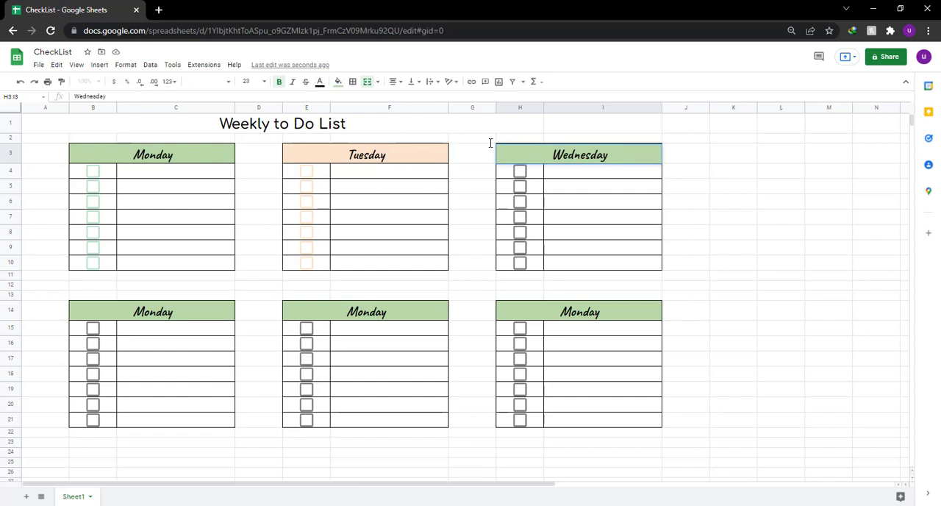
click(338, 83)
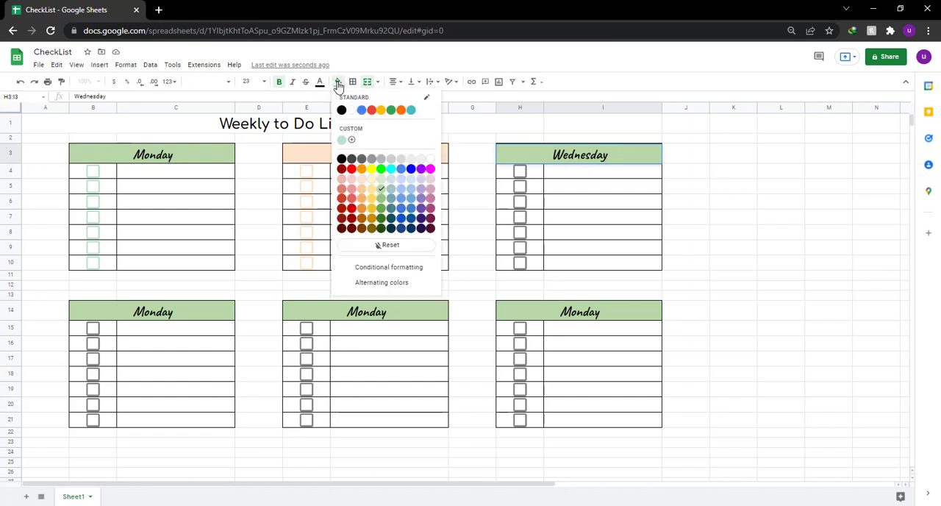
click(401, 187)
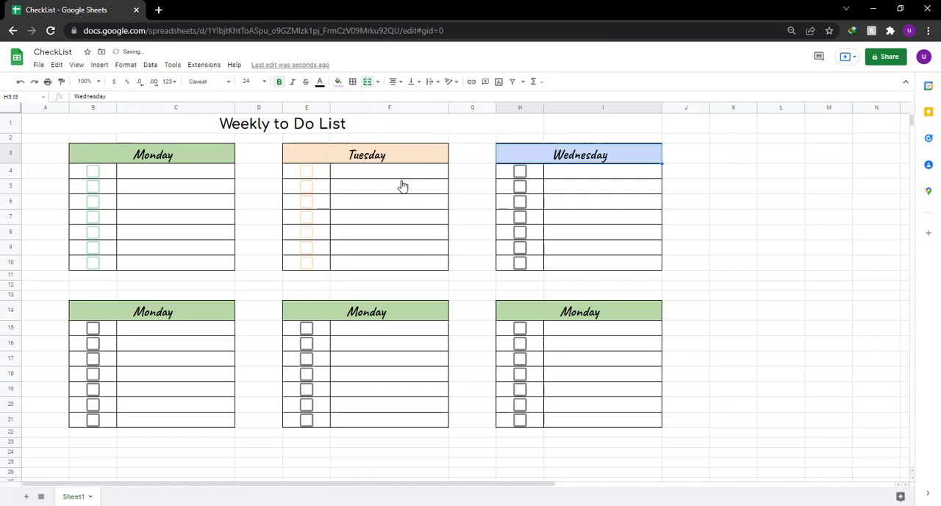
Color the Wednesday checkboxes in H4:H10 light blue, and test the Monday checkbox in B4 by ticking and unticking it.
drag(520, 172, 534, 265)
click(518, 170)
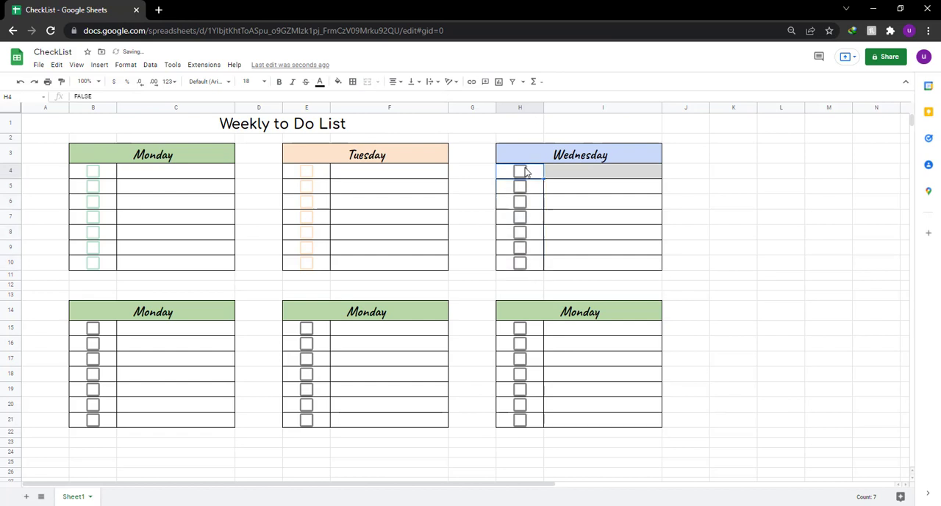
drag(537, 174, 536, 262)
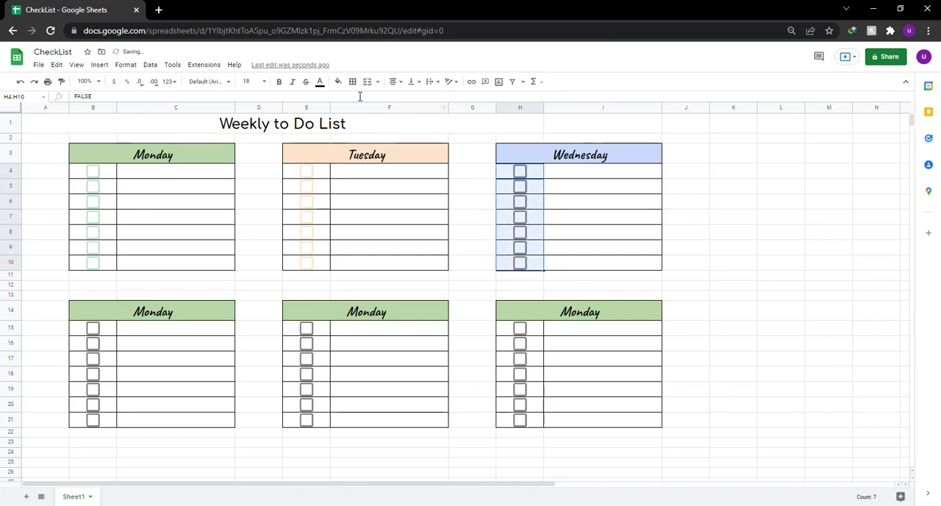
click(320, 82)
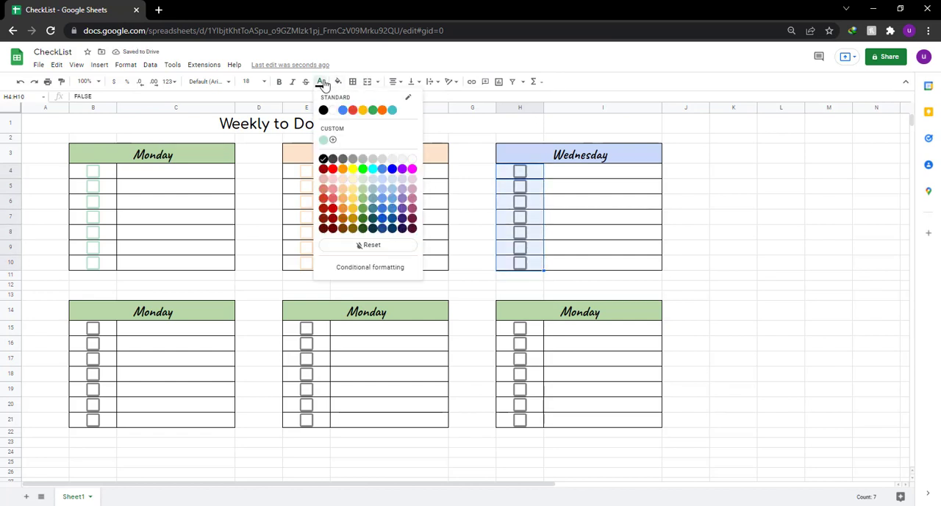
click(393, 188)
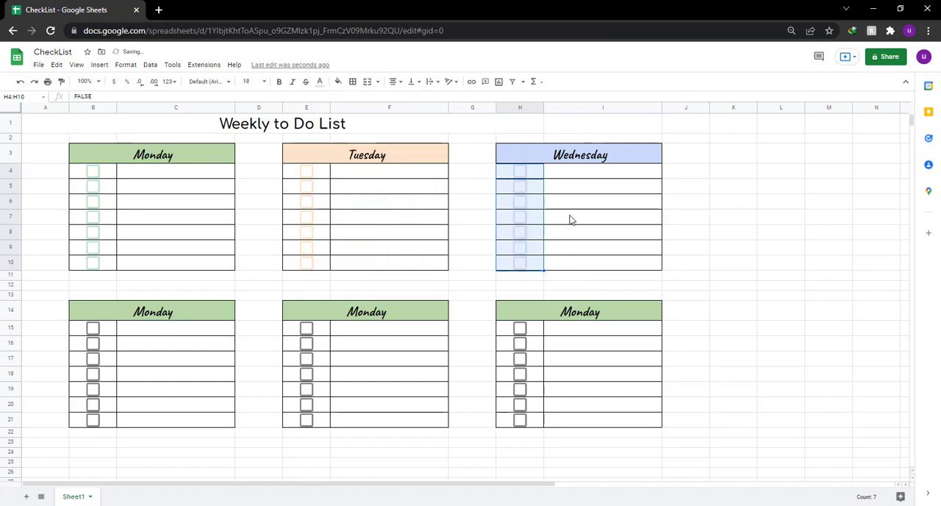
click(571, 219)
click(93, 176)
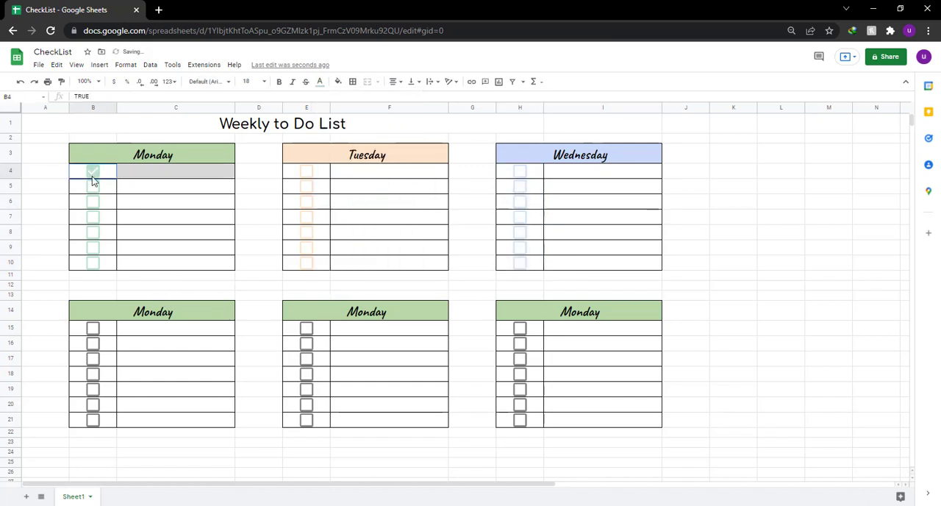
click(93, 177)
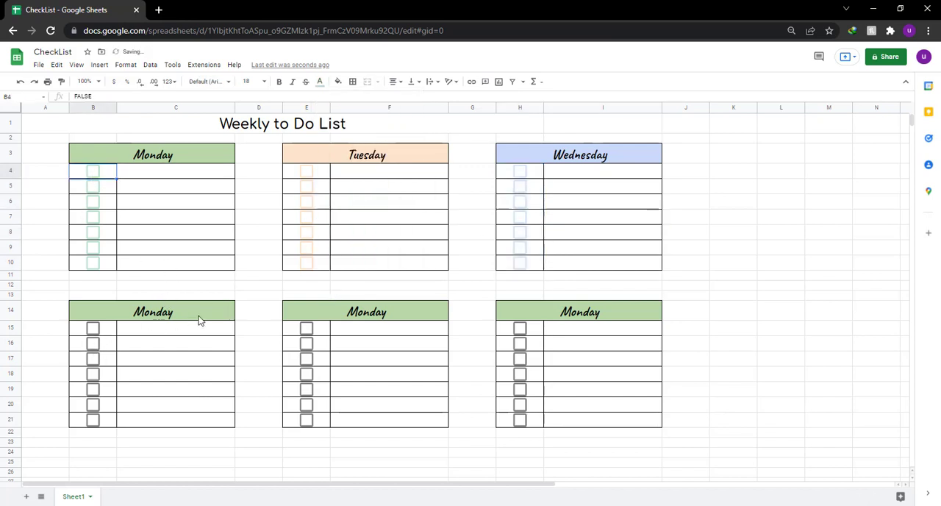
Fill the heading in B14:C14 with light yellow 1 and rename it Thursday.
click(201, 320)
click(338, 82)
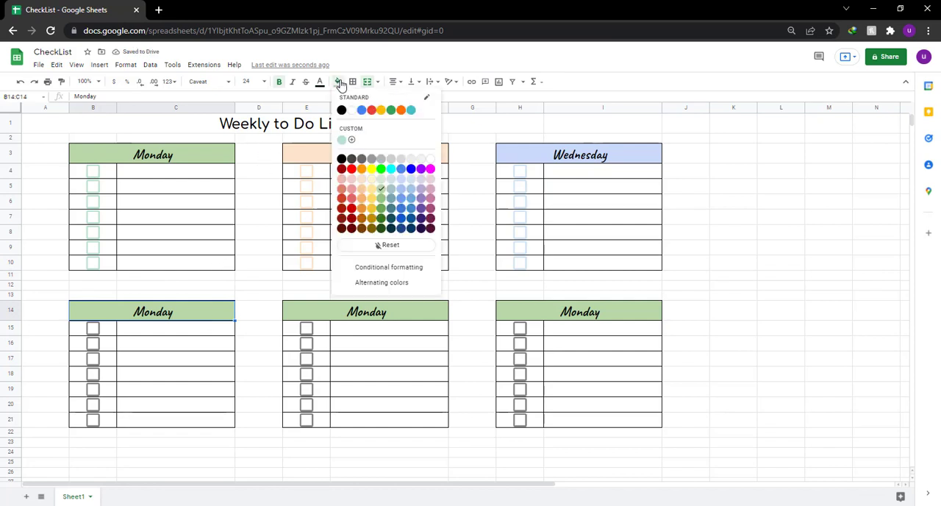
click(372, 206)
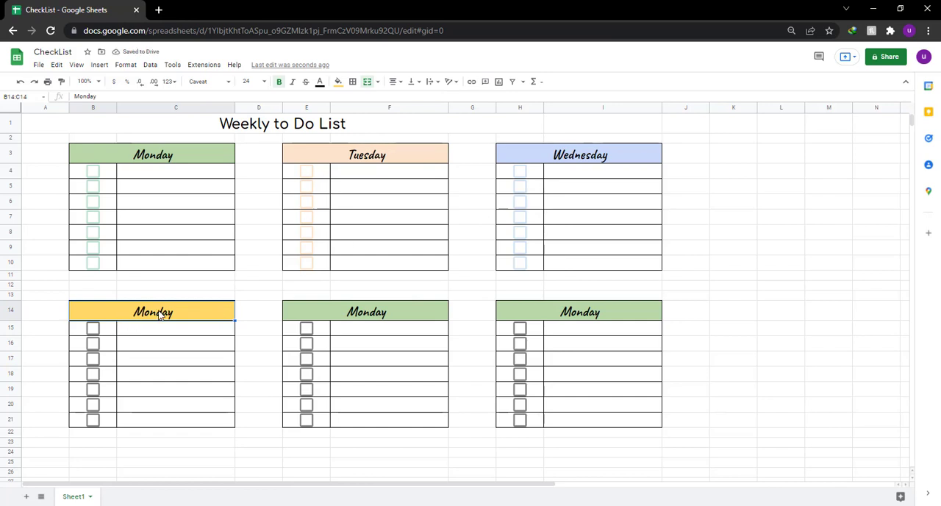
text(Thur)
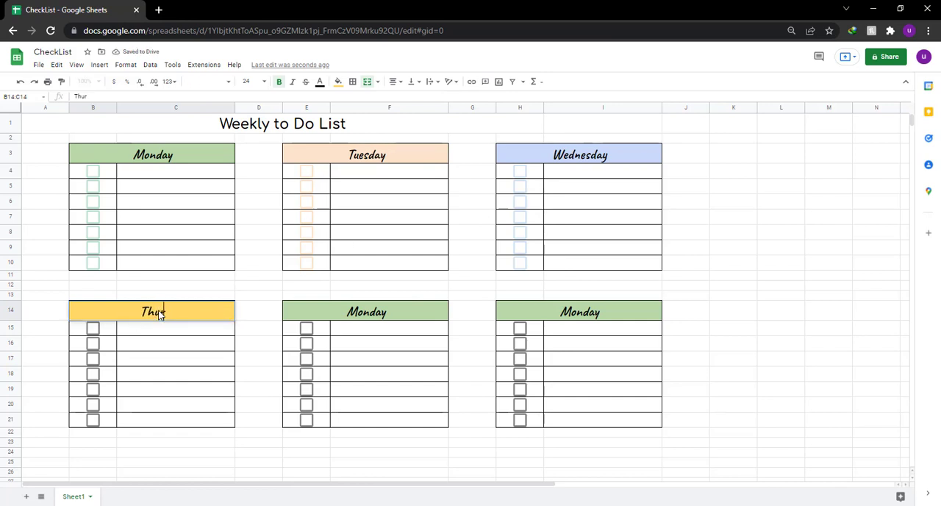
text(sday)
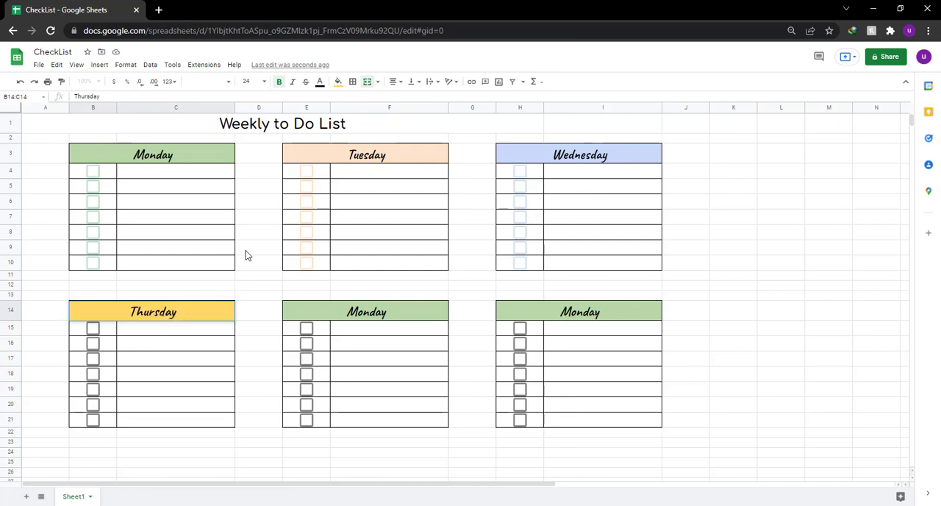
Color the Thursday checkboxes in B15:B21 light yellow to match their heading.
drag(95, 328, 105, 421)
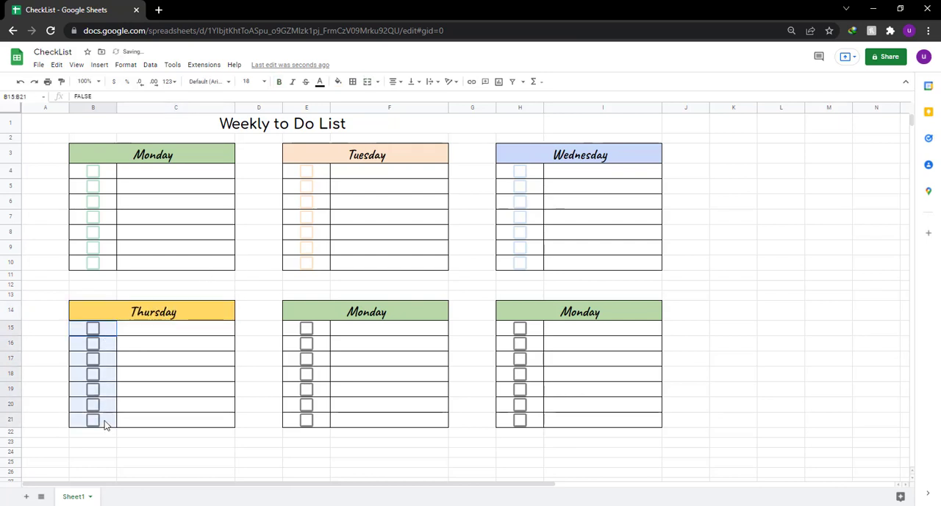
click(319, 81)
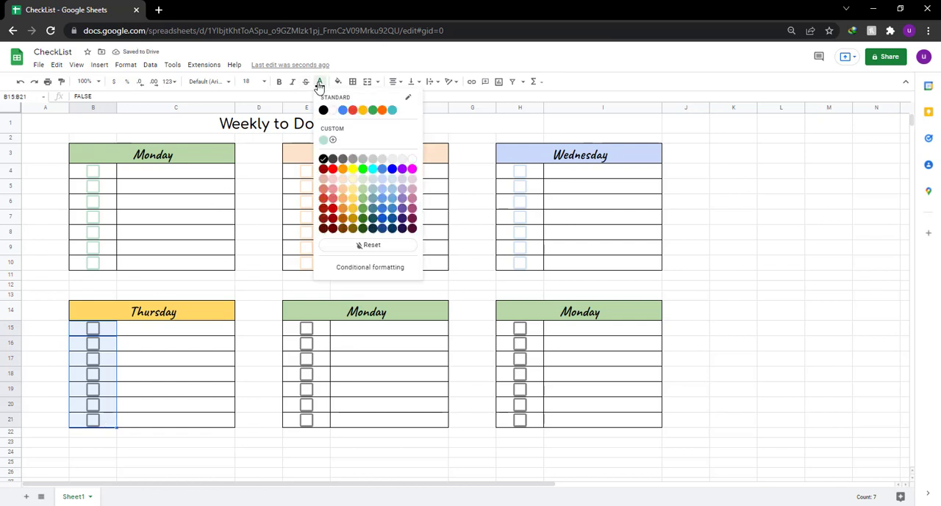
click(352, 198)
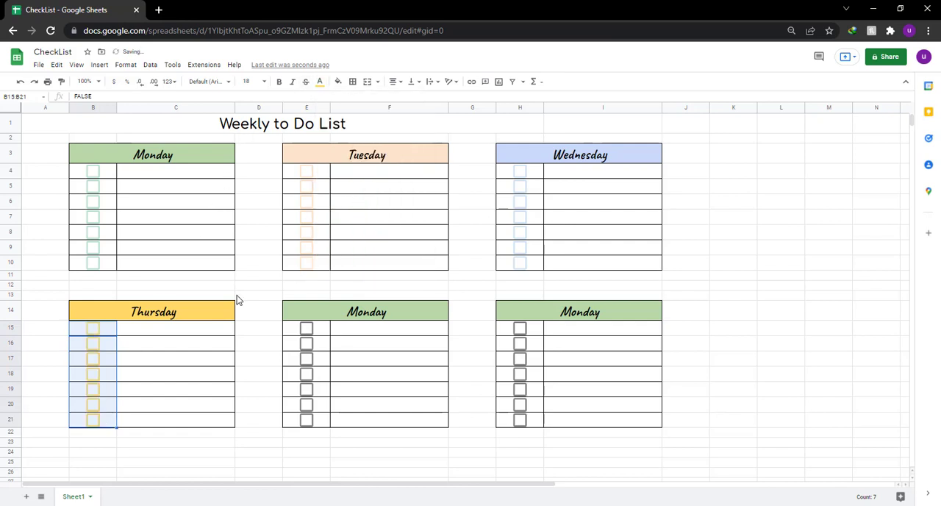
click(156, 345)
Rename the heading in E14:F14 Friday and fill it with light magenta.
click(416, 313)
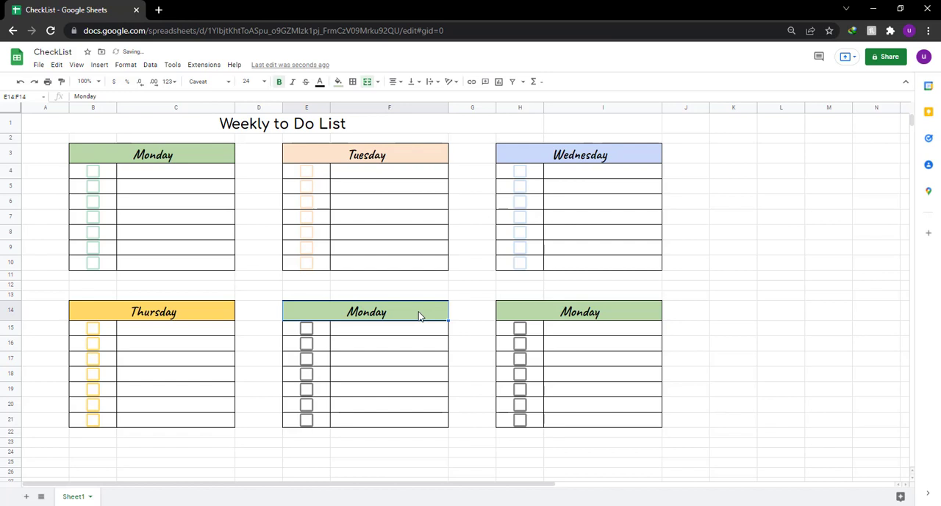
text(Friday)
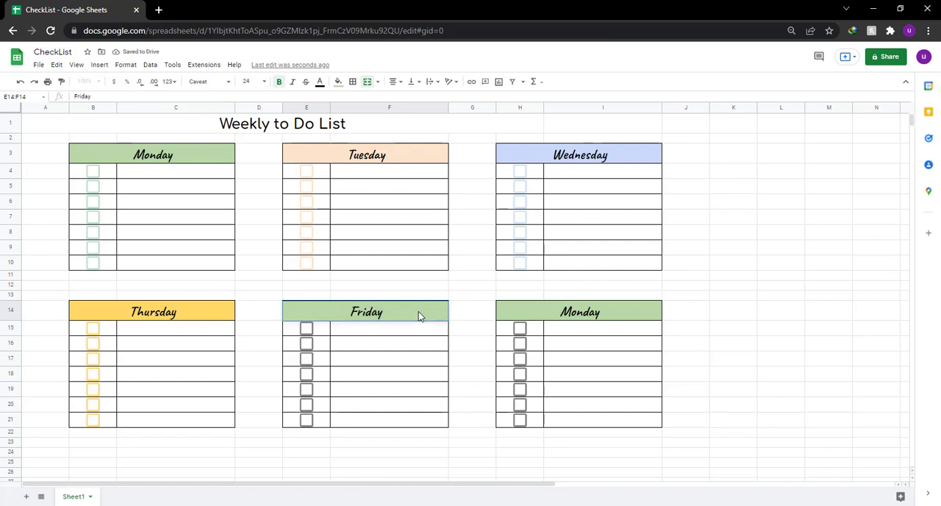
click(405, 346)
click(409, 314)
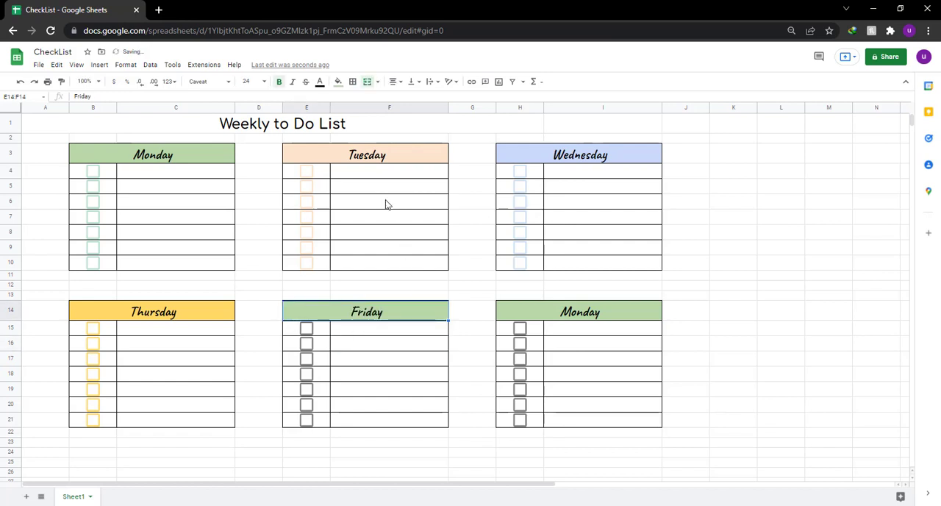
click(339, 83)
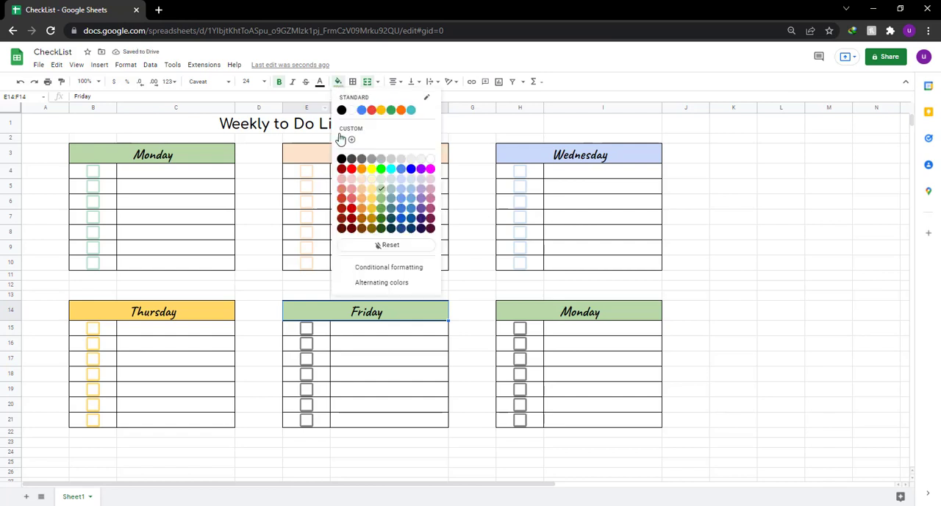
click(430, 179)
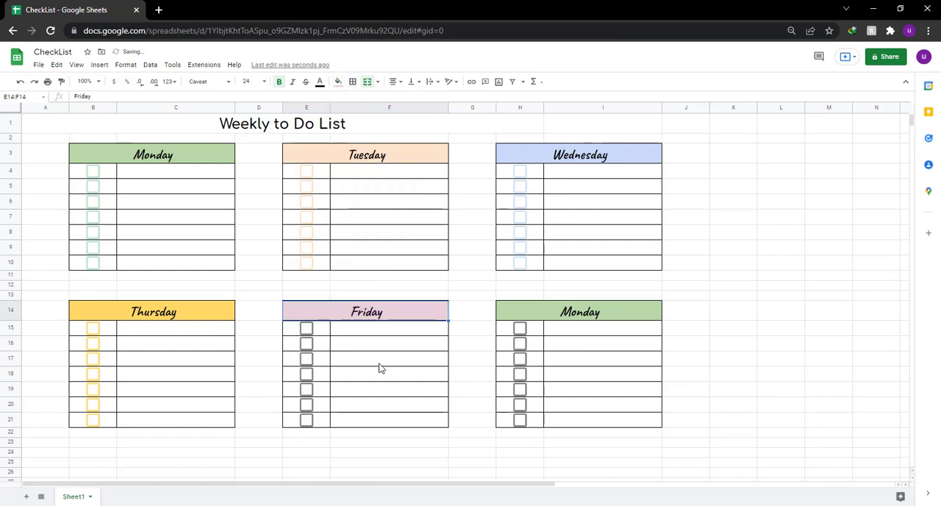
Color the Friday checkboxes in E15:E21 a slightly stronger light magenta than their heading.
drag(321, 329, 319, 430)
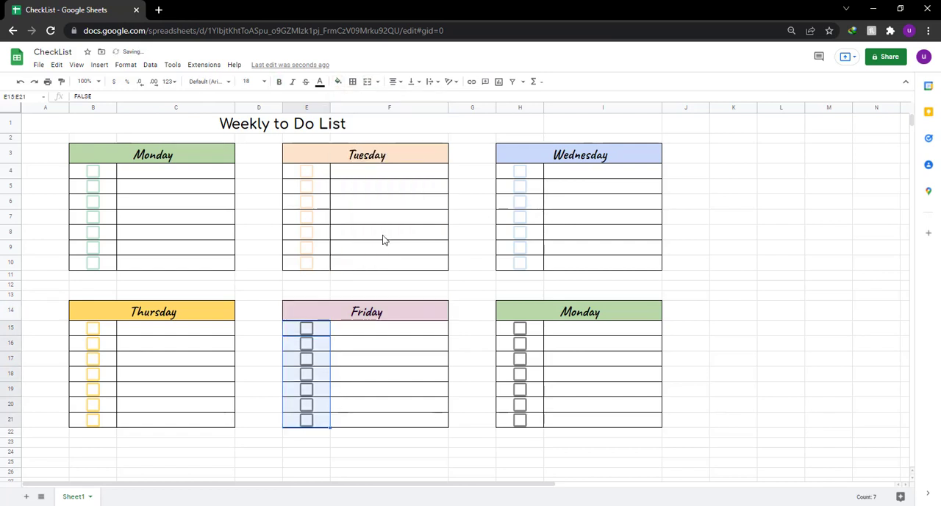
click(320, 83)
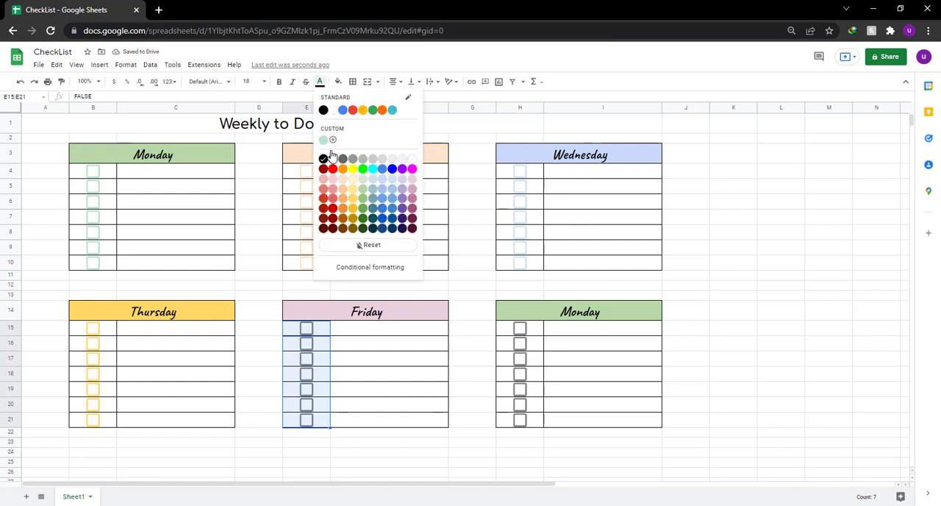
click(412, 197)
click(431, 358)
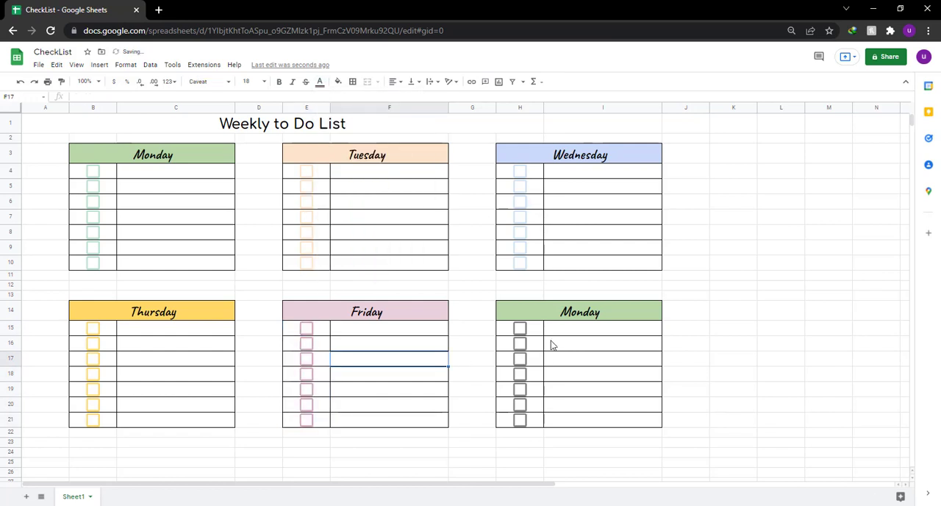
Rename the heading in H14:I14 Saturday.
click(621, 311)
text(SAt)
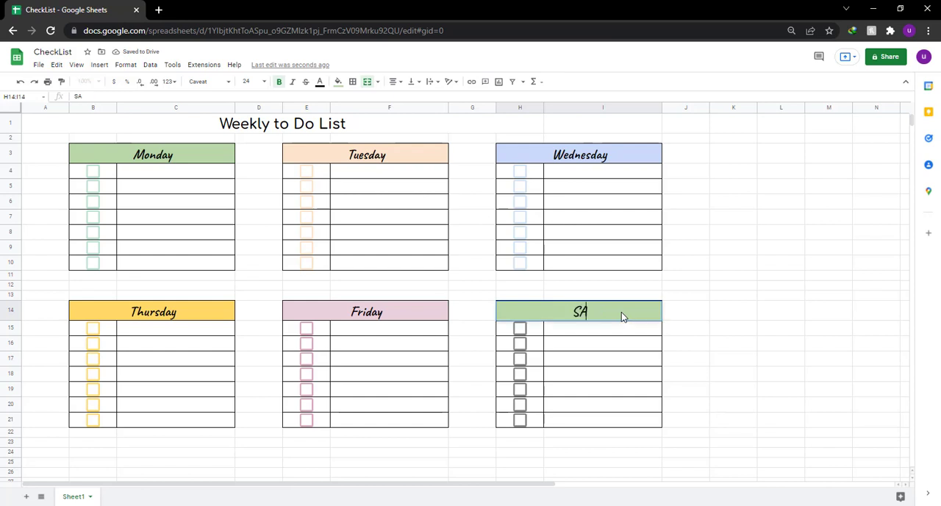
key(BackSpace)
key(BackSpace)
text(aturday)
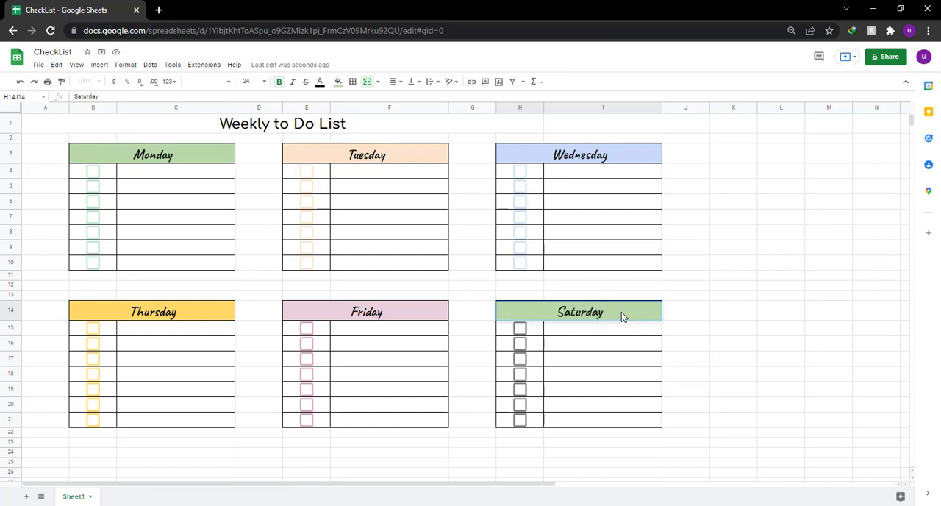
Color the Saturday checkboxes in H15:H21 light red.
click(537, 330)
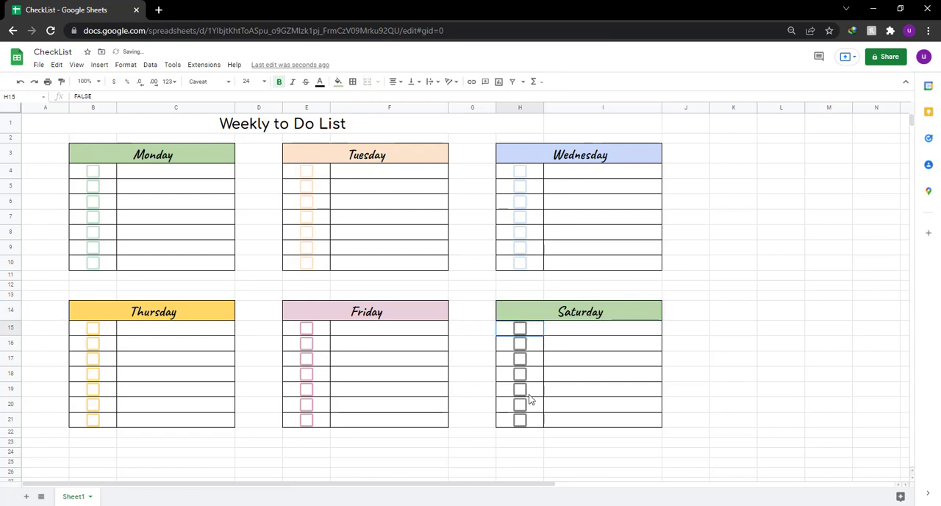
drag(530, 399, 529, 424)
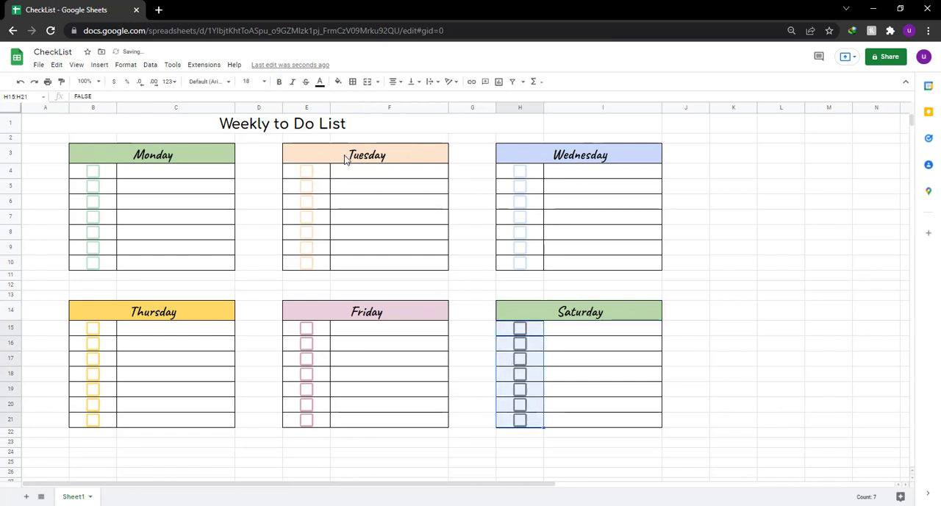
click(318, 83)
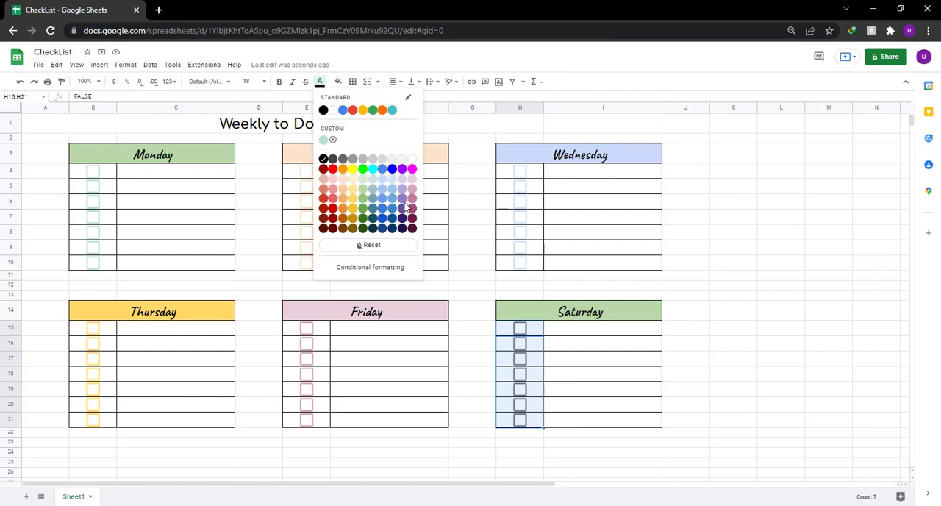
click(334, 198)
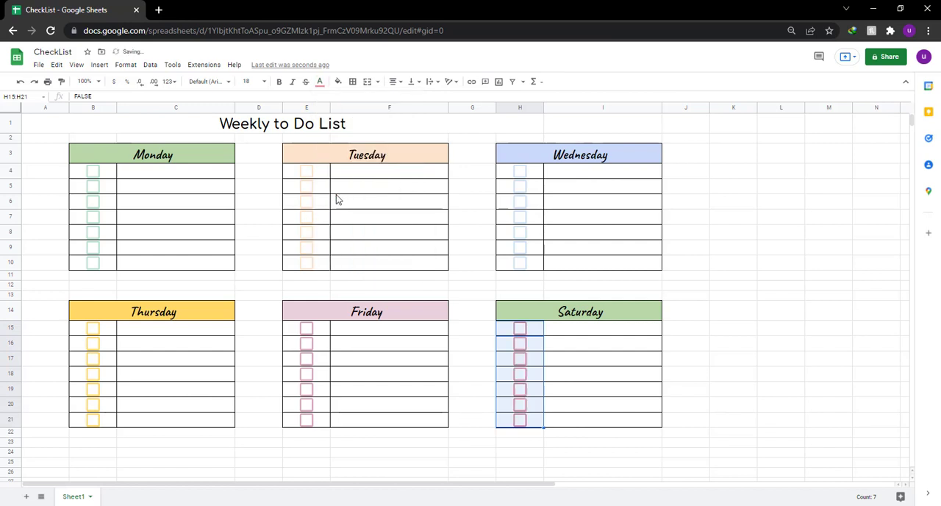
Fill the Saturday heading in H14:I14 with light red.
click(612, 316)
click(338, 81)
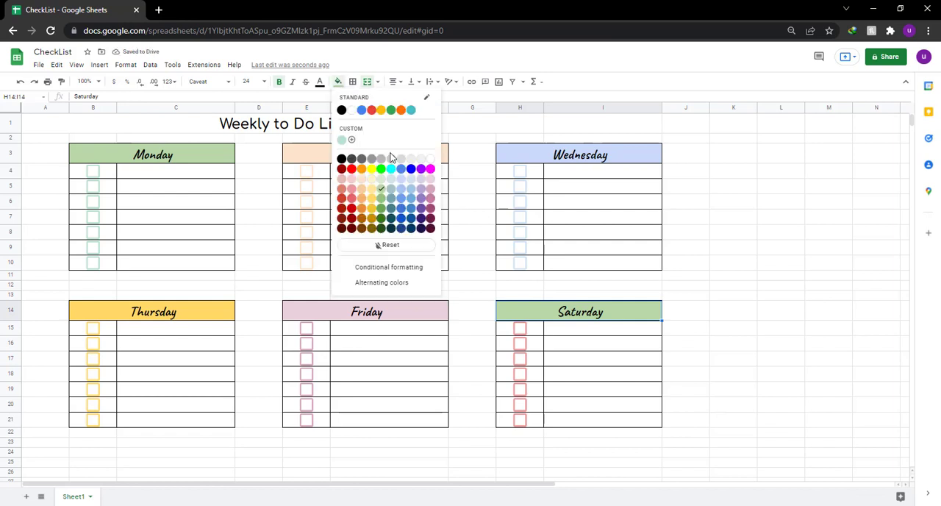
click(699, 296)
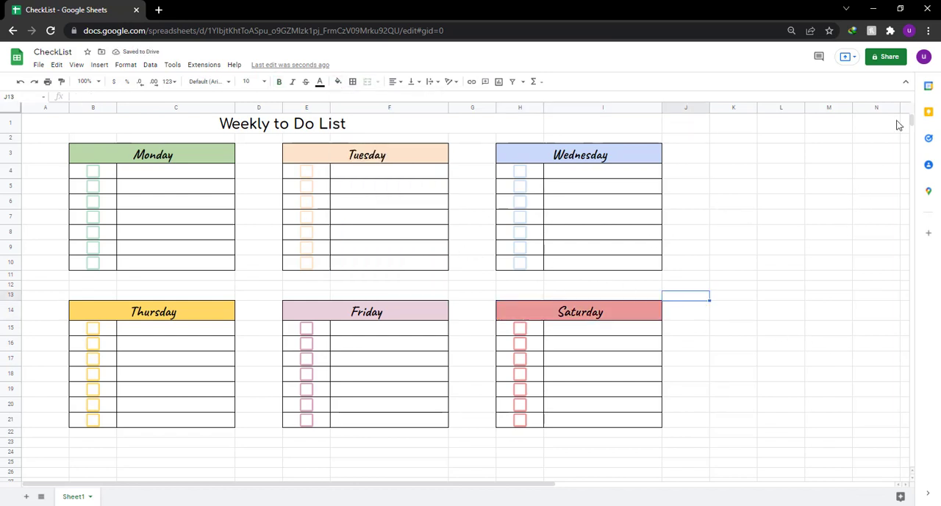
Increase the browser page zoom by one level and bring all six weekday blocks into view.
click(928, 30)
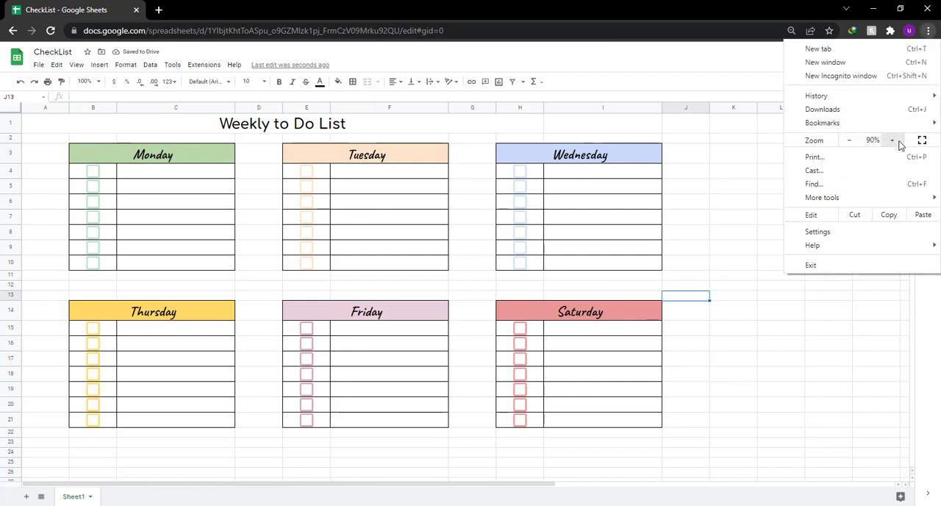
click(893, 140)
click(817, 333)
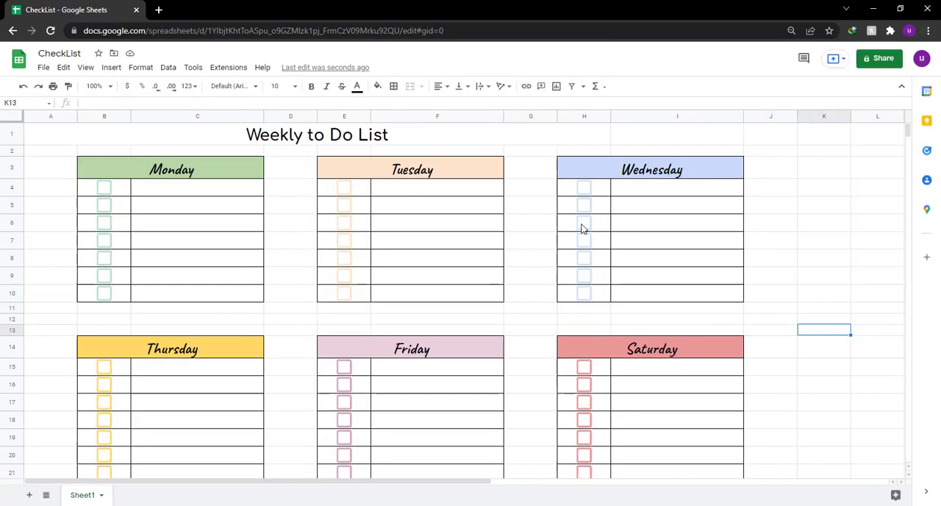
scroll(581, 227, down, 1)
Enter the task "Walk in the park" in C4, the first row of the Monday list.
click(190, 170)
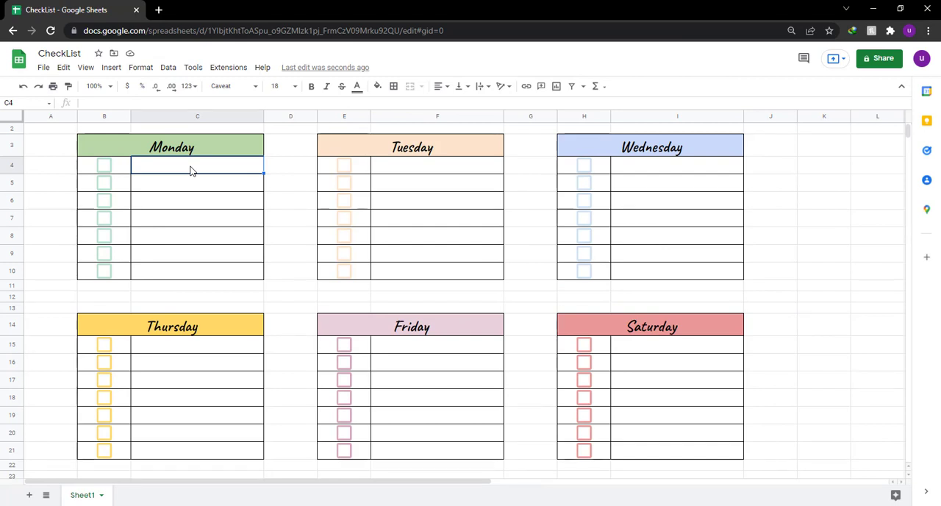
text(Walk in the )
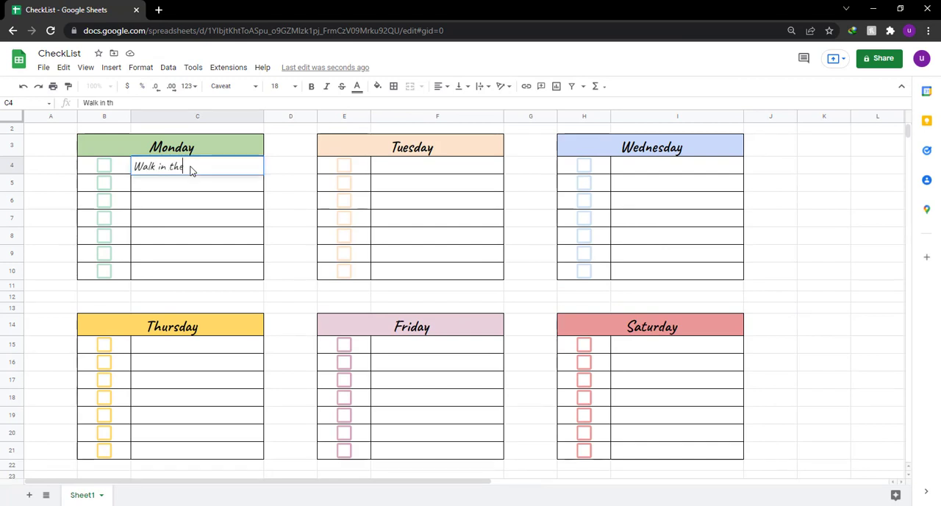
text(park)
key(Return)
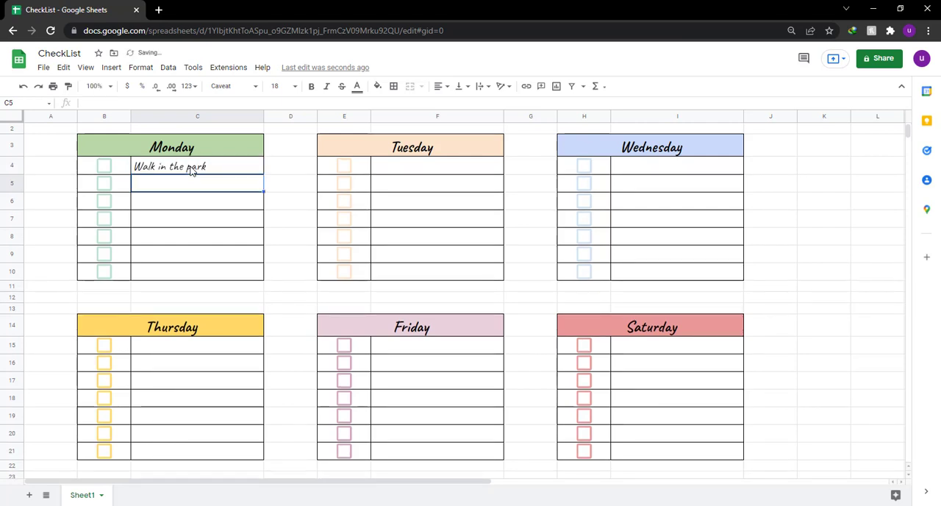
Copy the task "Walk in the park" from C4 into F4, the first row of the Tuesday list.
key(Up)
key(ctrl+c)
key(Right)
key(Right)
key(Right)
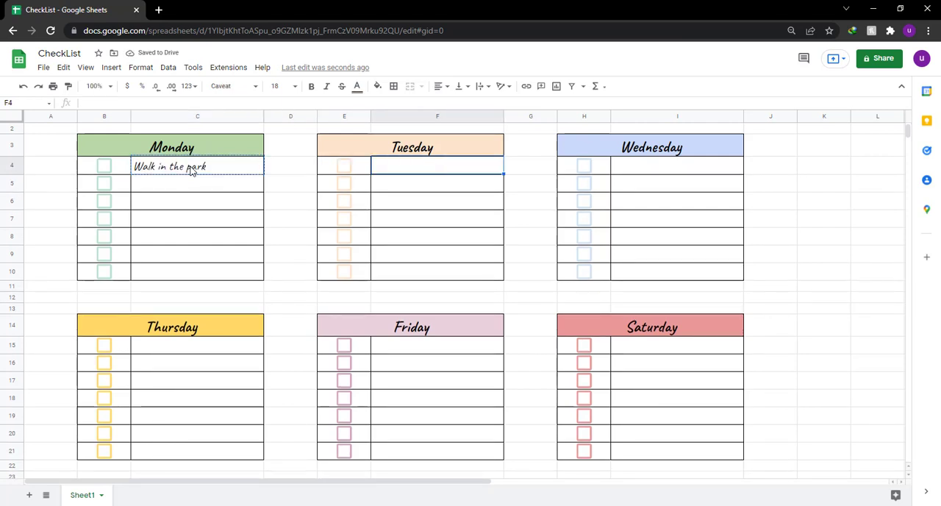
key(ctrl+v)
Paste the copied task into I4, the first row of the Wednesday list, leaving J4 empty.
key(Right)
key(Right)
key(Right)
key(Right)
key(ctrl+v)
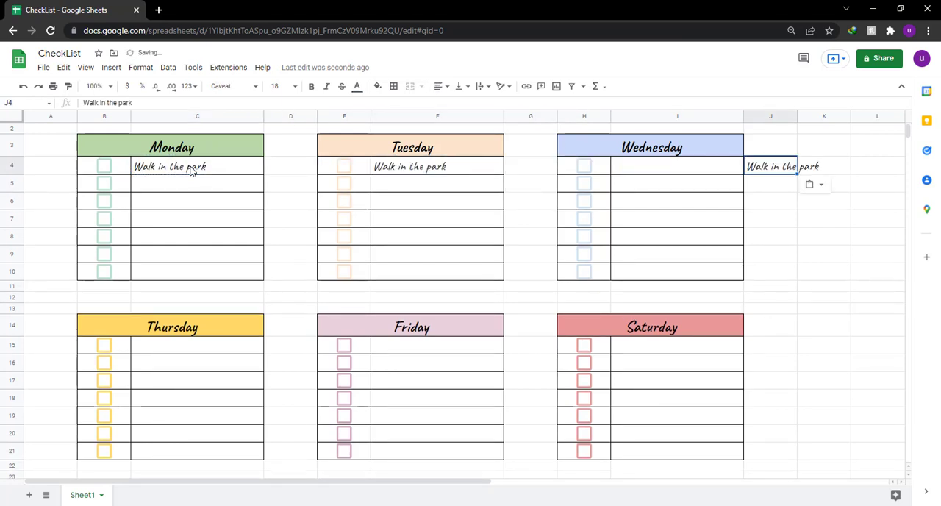
key(ctrl+z)
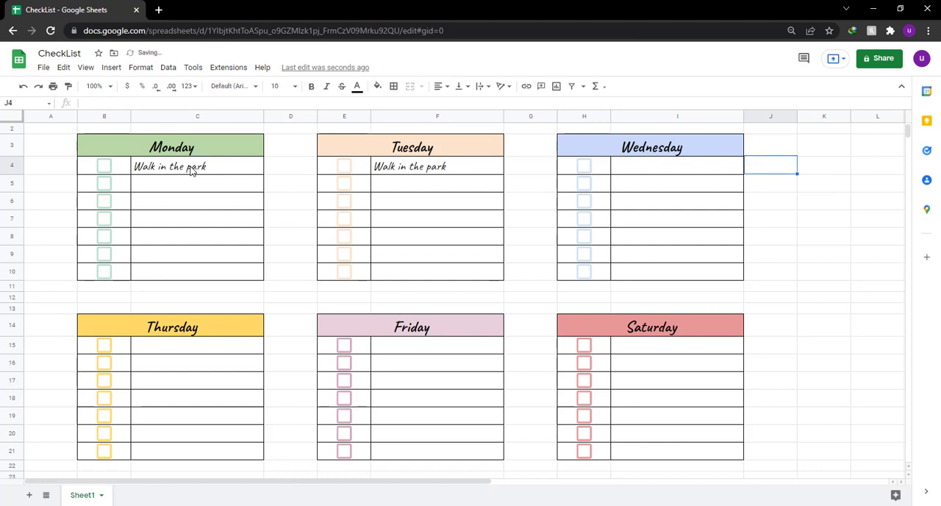
key(Left)
key(ctrl+v)
Paste the copied task into I15, the first row of the Saturday list.
key(Down)
key(Down)
key(Down)
key(Down)
key(Down)
key(Down)
key(Down)
key(Down)
key(Down)
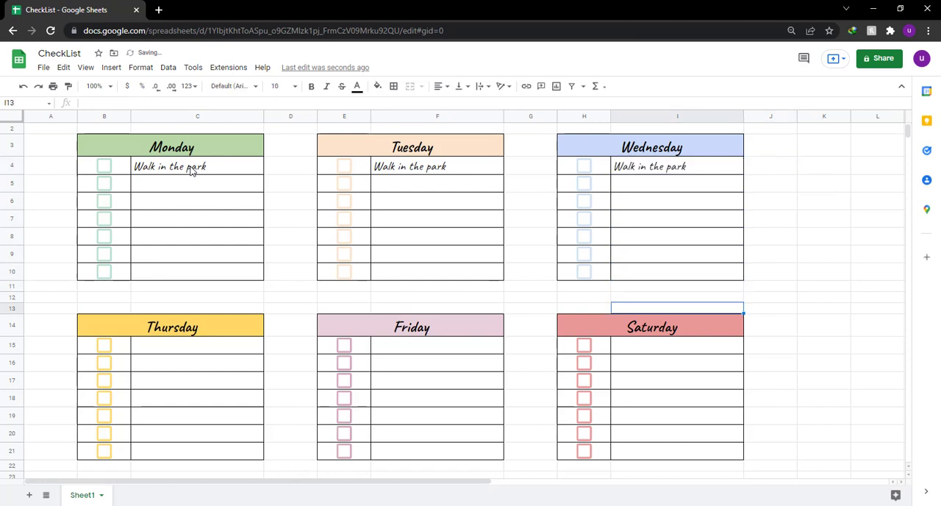
key(Down)
key(Down)
key(ctrl+v)
Paste the copied task into F15 and C15, the first rows of the Friday and Thursday lists.
key(Left)
key(Left)
key(Left)
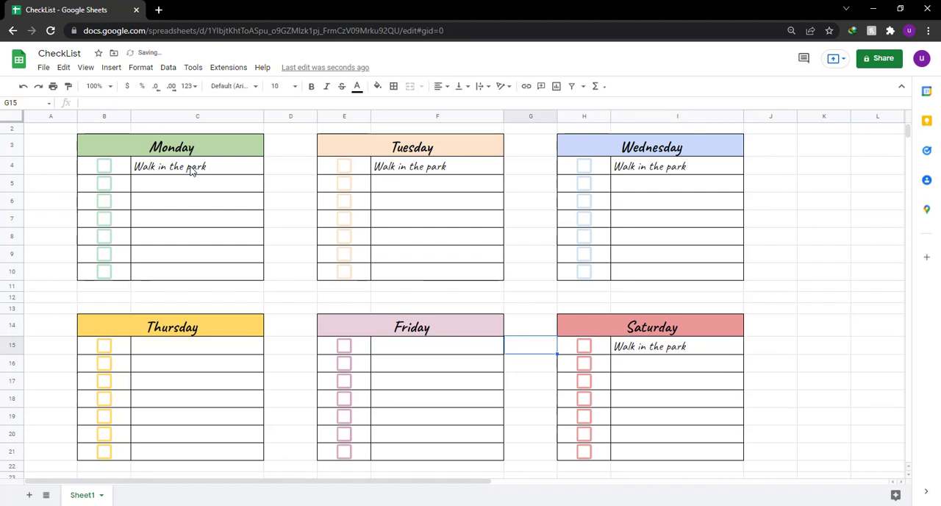
key(ctrl+v)
key(Left)
key(Left)
key(Left)
key(ctrl+v)
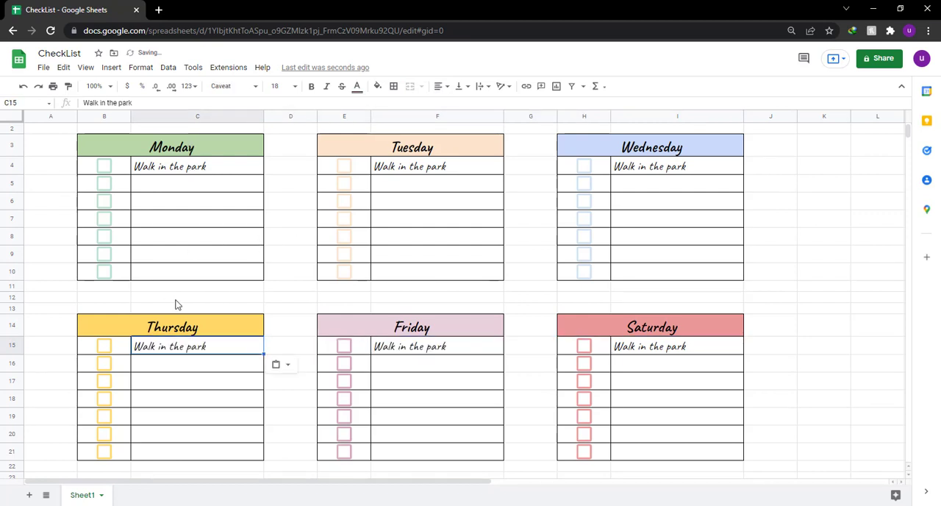
Fill the merged "Weekly to Do List" title cell A1:H1 with the palest green of the palette.
scroll(113, 237, up, 1)
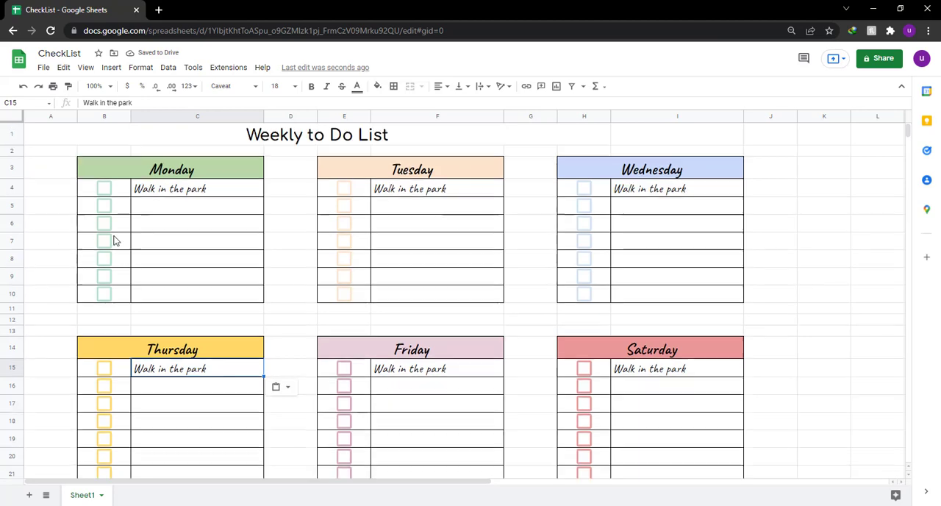
click(312, 138)
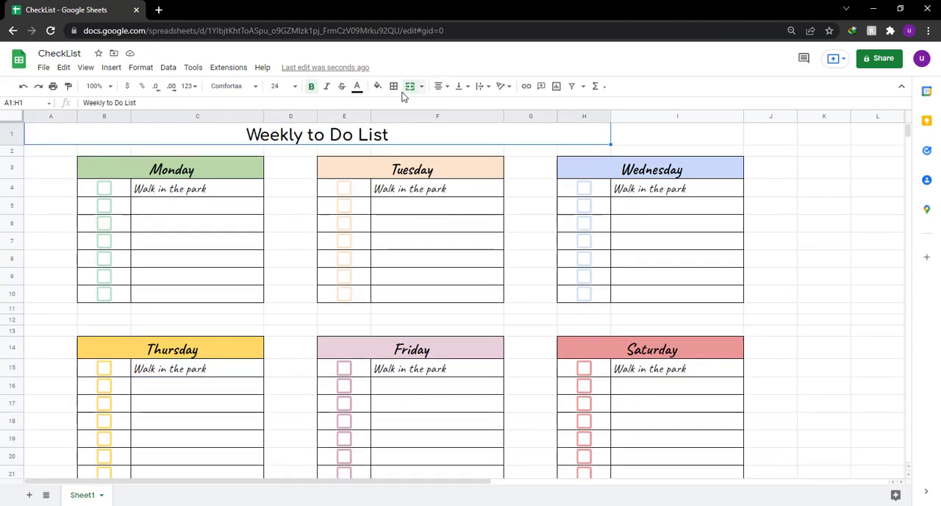
click(377, 87)
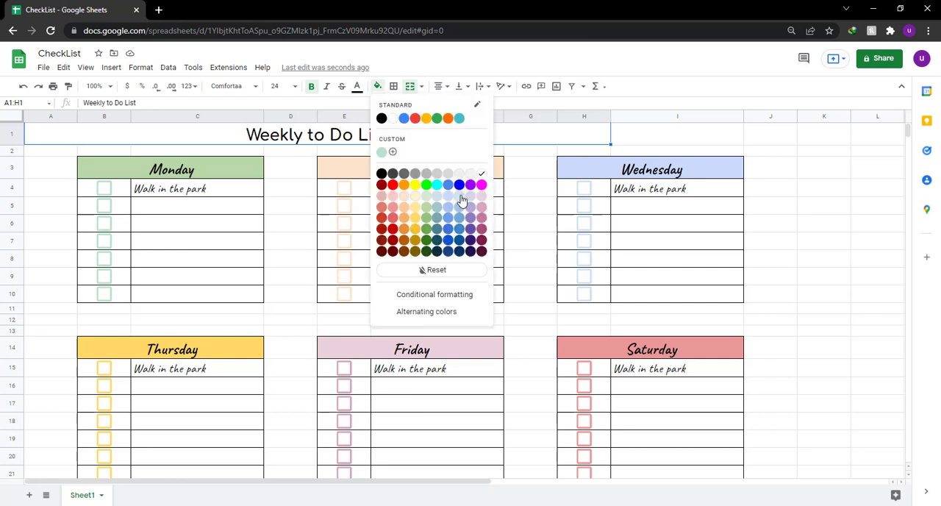
click(429, 197)
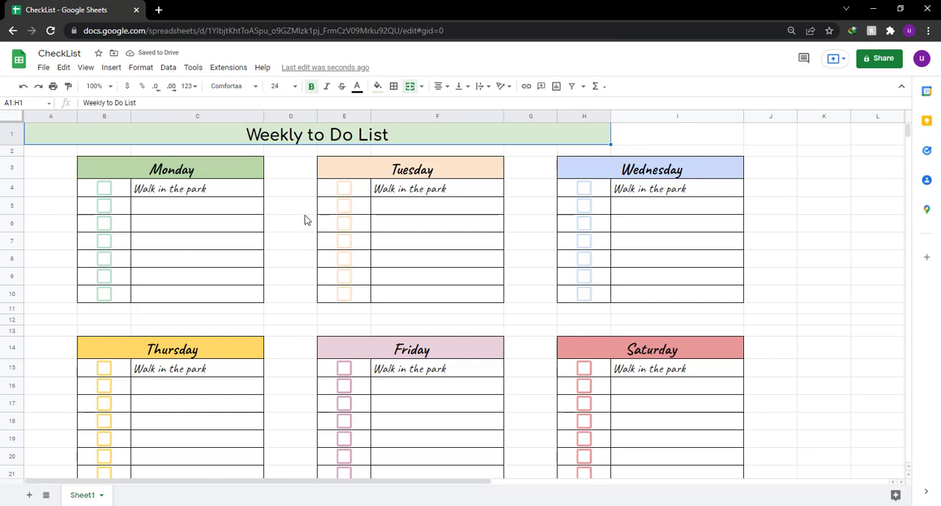
Tick the first checkbox in each of the six weekday blocks, from Monday to Saturday.
click(104, 189)
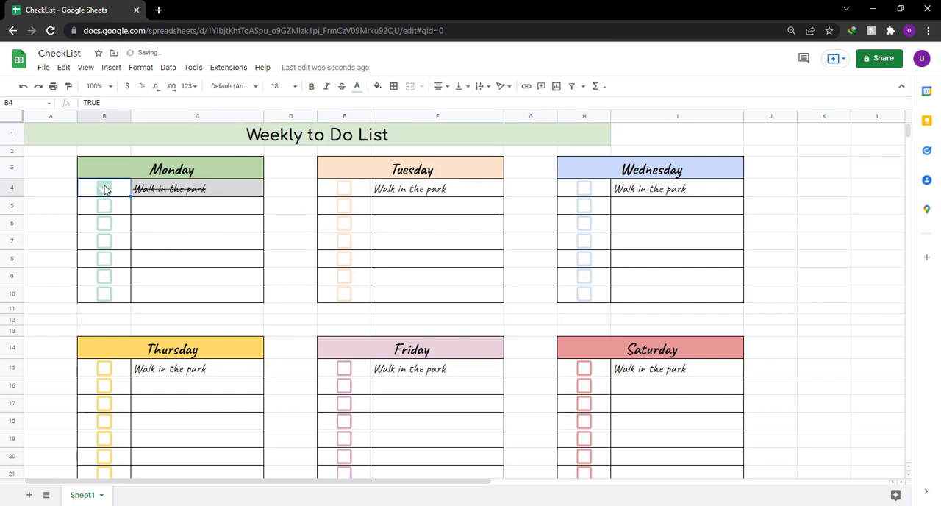
click(343, 191)
click(585, 193)
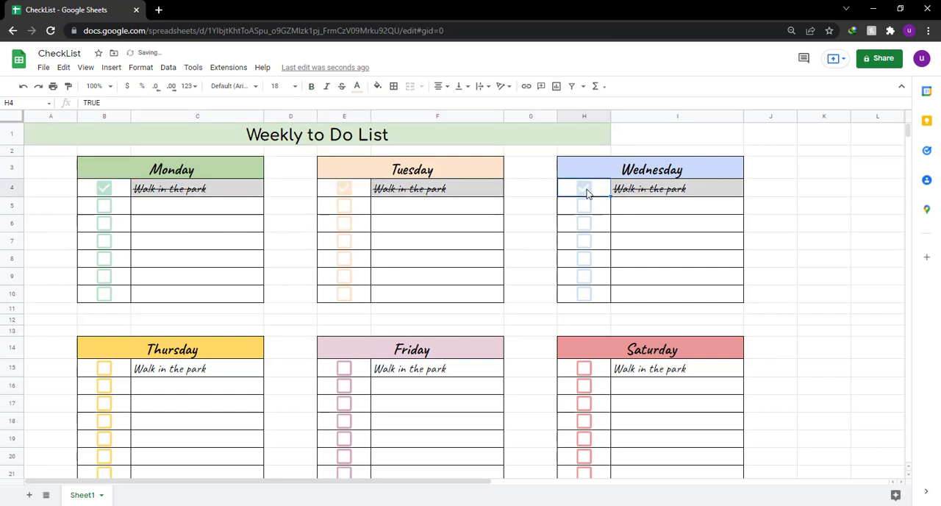
click(103, 370)
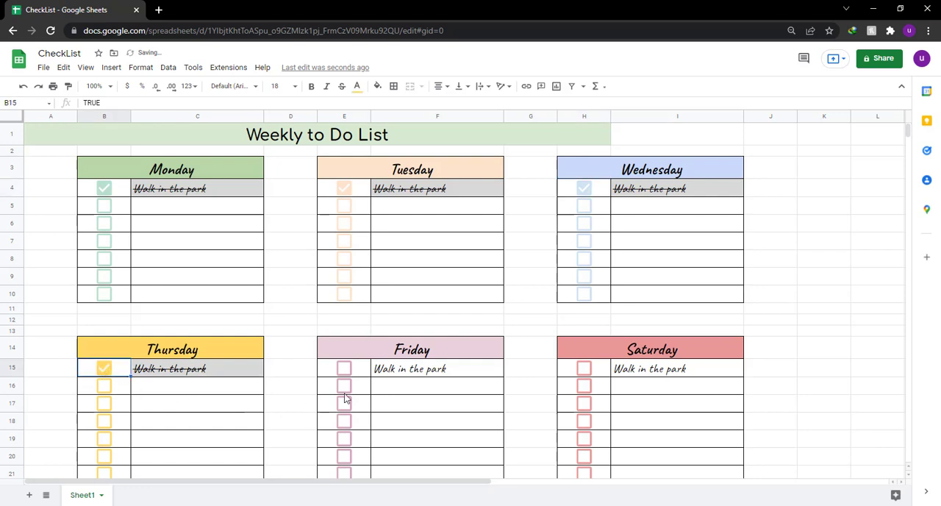
click(344, 370)
click(583, 370)
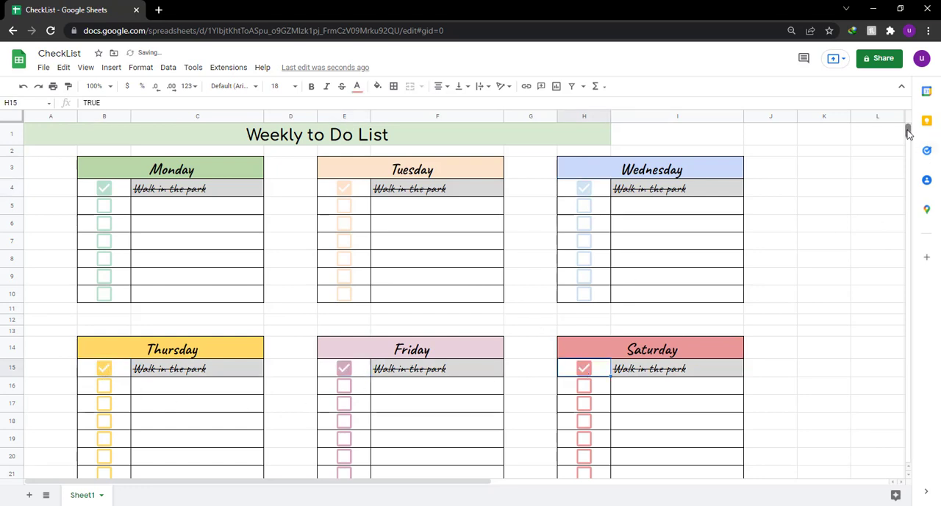
scroll(909, 131, down, 2)
scroll(833, 207, up, 2)
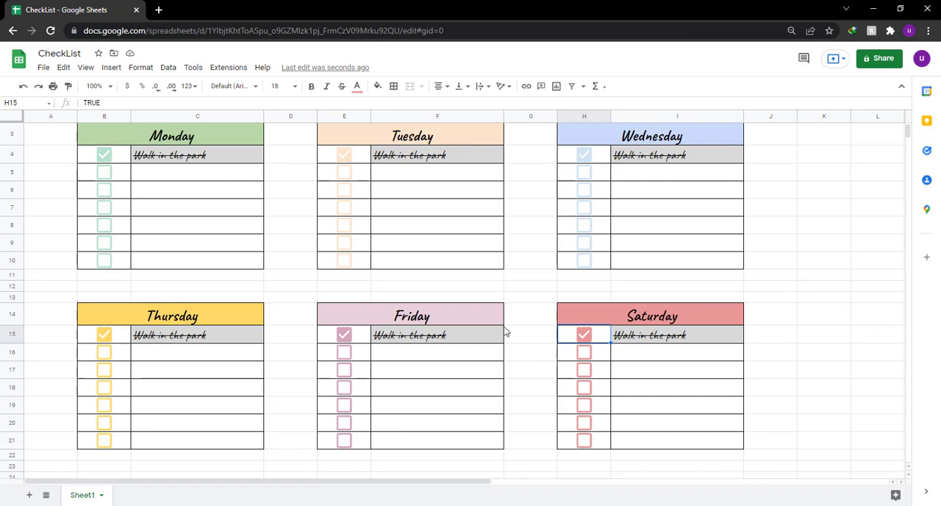
Switch to Notepad, write "Soooooooo", and narrow its window so the checklist is uncovered.
click(438, 505)
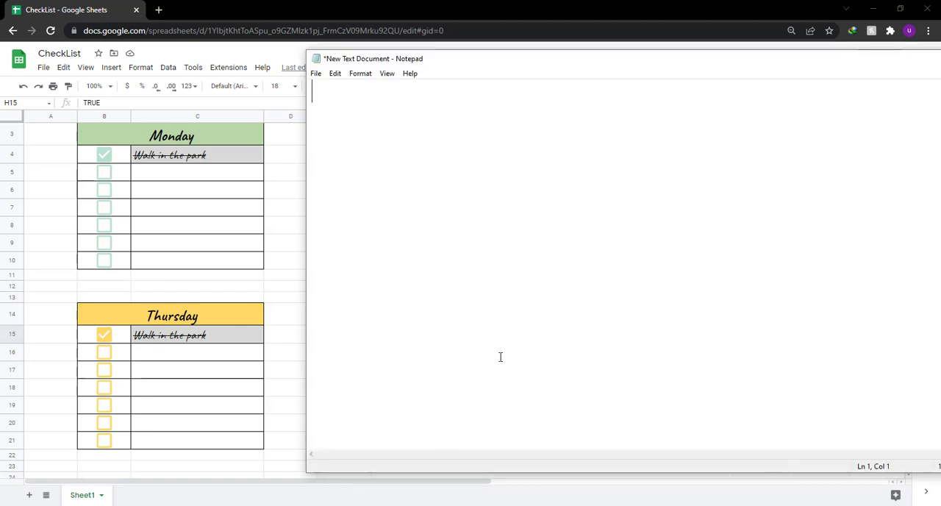
text(Soooooooo)
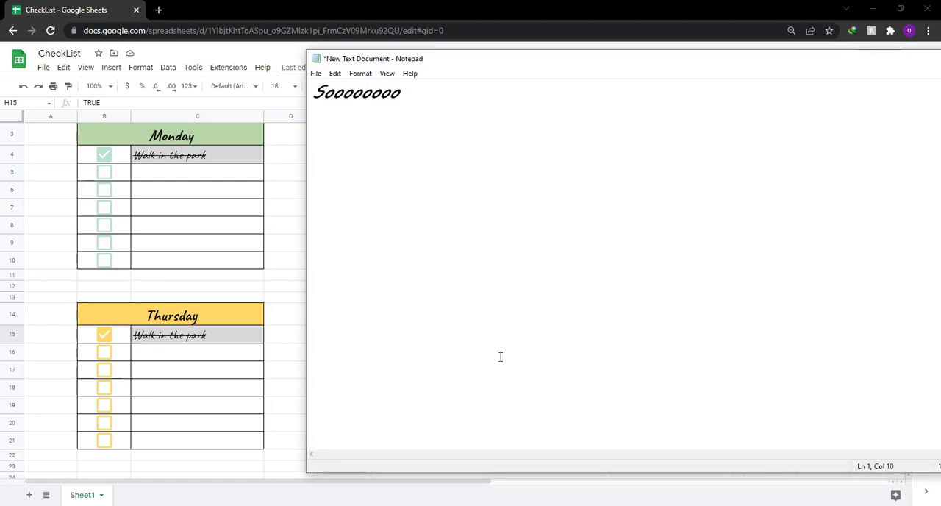
drag(306, 265, 757, 267)
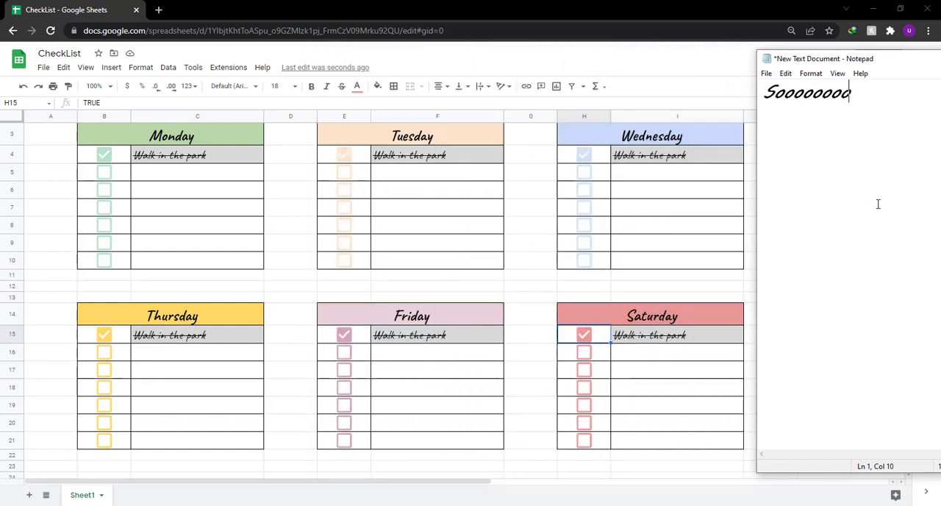
Add the line "what do you think" to the note, separated from the first line by a blank line.
key(Return)
text(what)
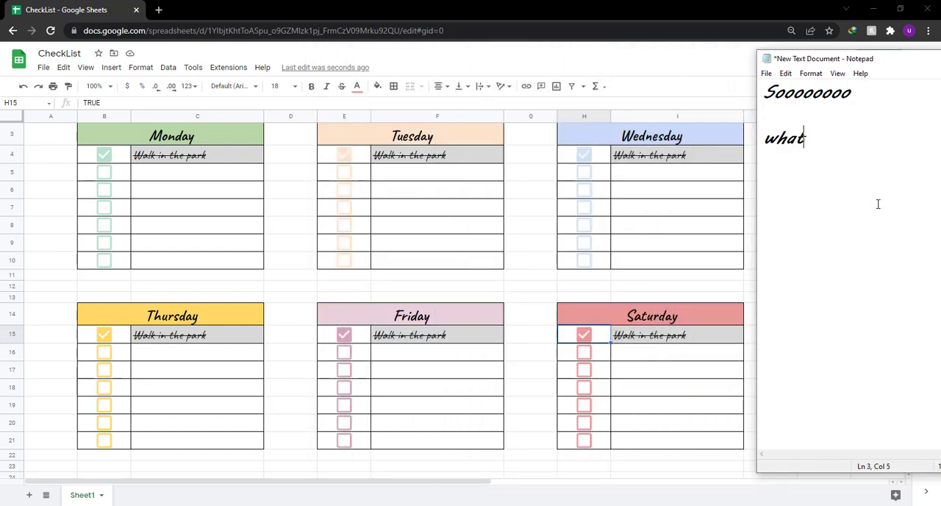
text( t)
key(BackSpace)
text(do o)
key(BackSpace)
text(you th)
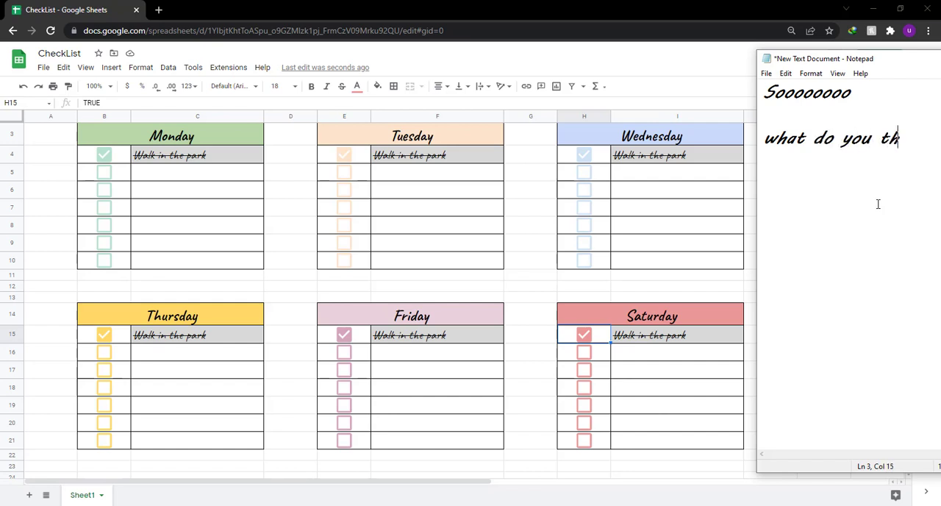
text(ink)
Continue the note with the line "about this cool" after a blank line.
key(Return)
text(about t)
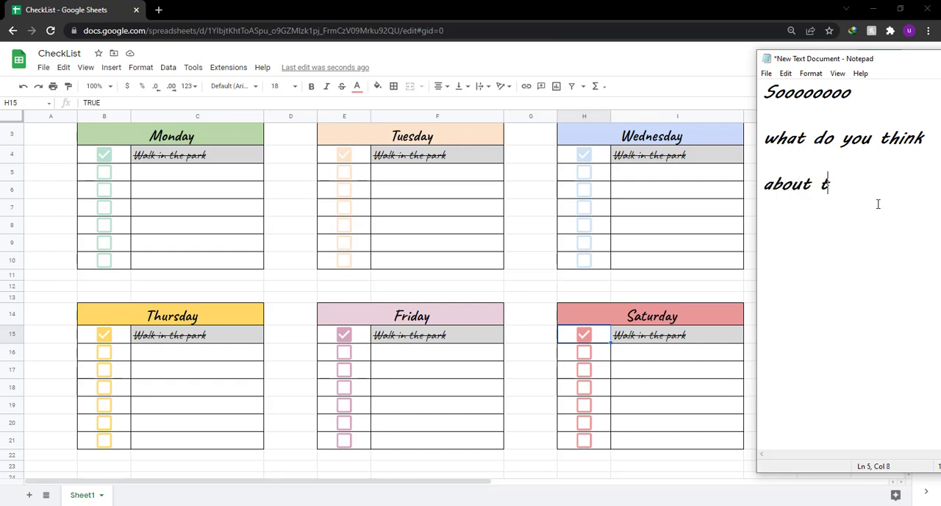
text(his cook)
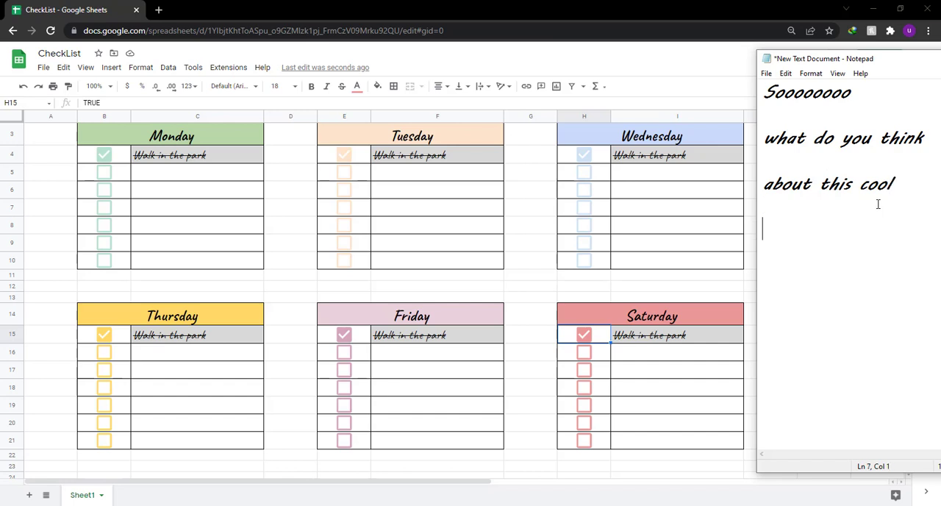
text(attracti)
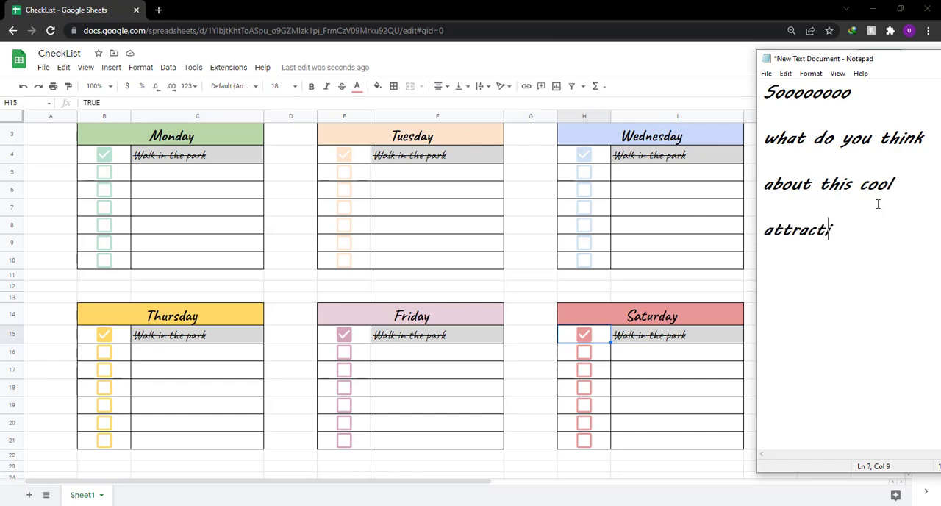
text(ve and)
Complete the note with the lines "attractive and" and "beautiful to do list", with a blank line between them.
key(Return)
text(beautiful to )
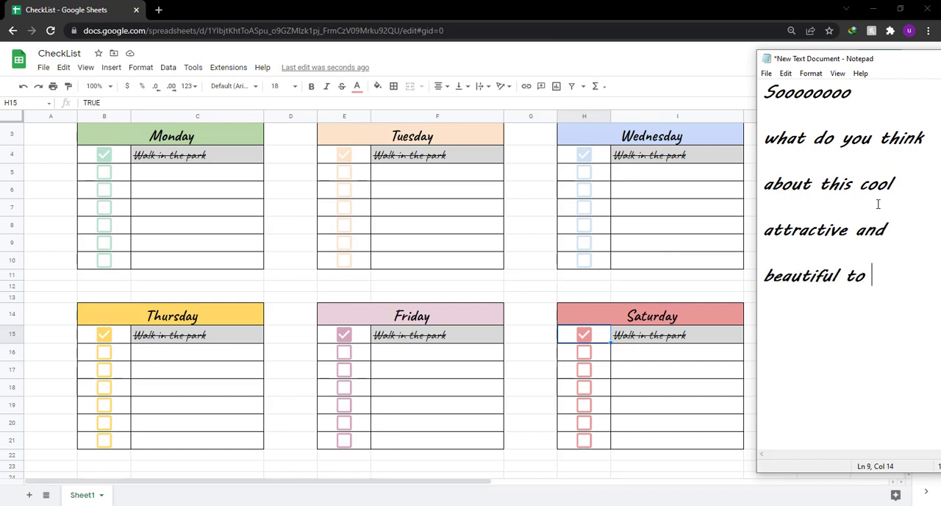
text(do list)
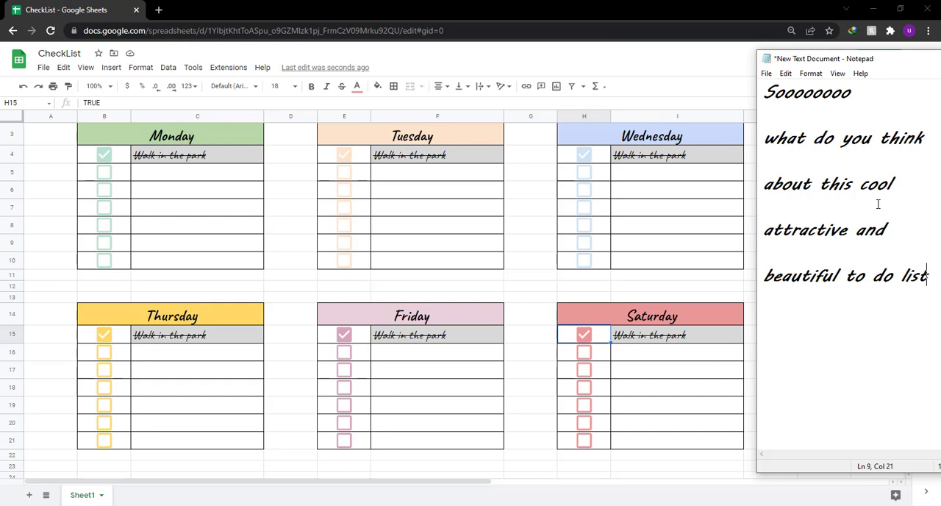
Clear the note and write "i hope you liked" and "this video.." on two lines.
key(ctrl+a)
key(BackSpace)
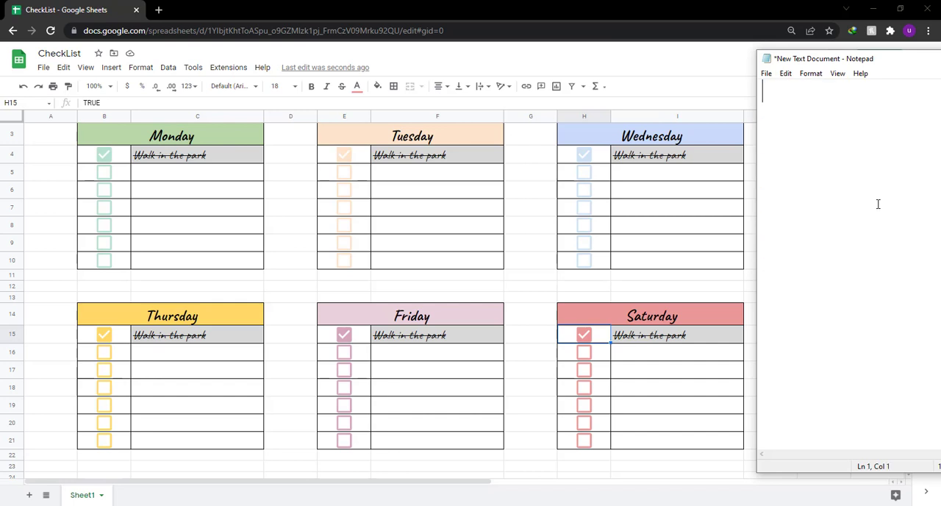
text(i hope you)
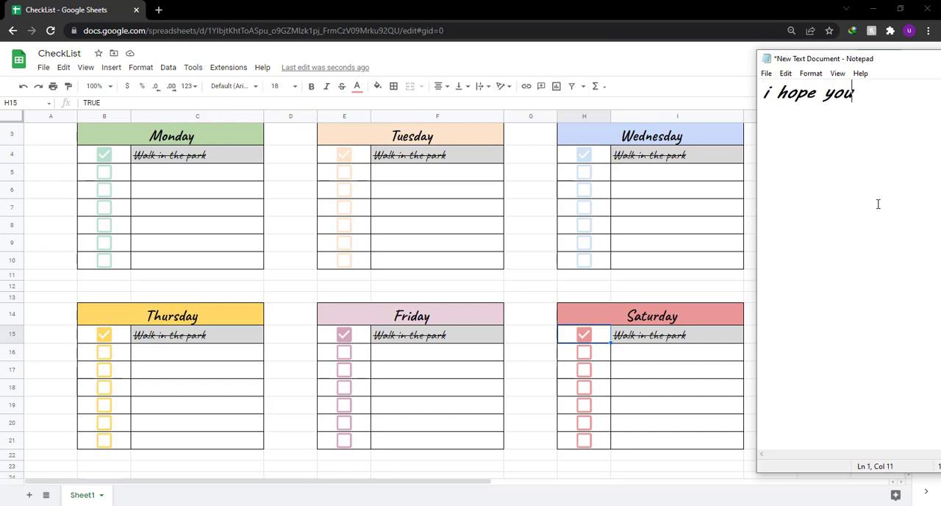
text( liked)
key(Return)
text(th)
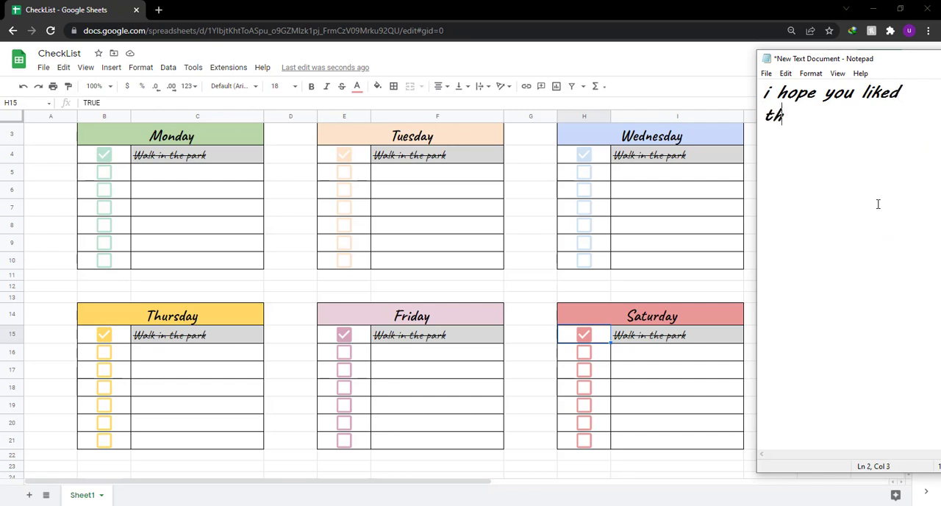
text(is video..)
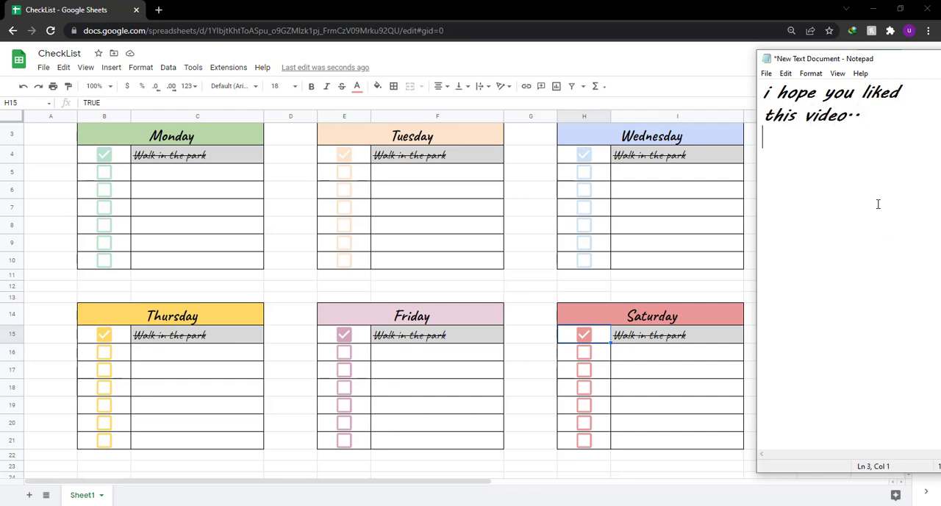
Add the lines "and if you did." and "kindly like this video" to the note, separated by blank lines.
key(Return)
text(and if you did)
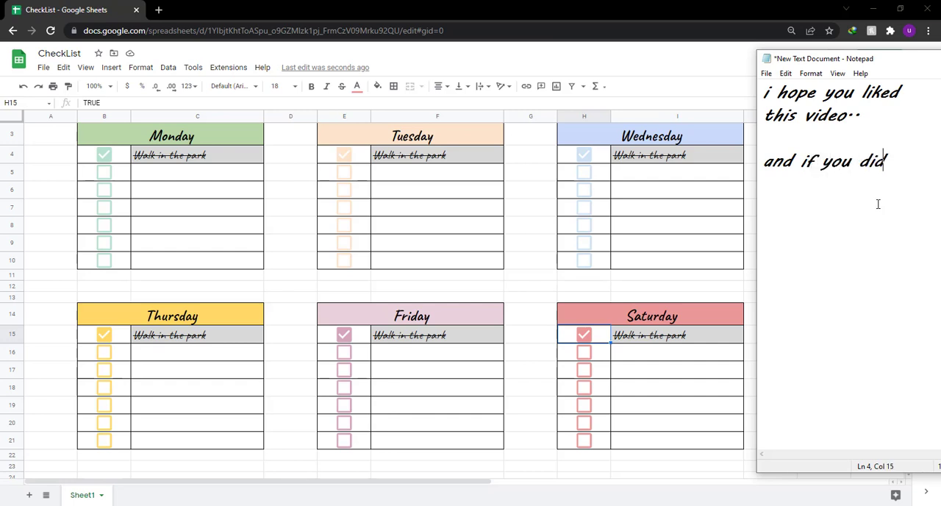
text(.  kindly like this video  )
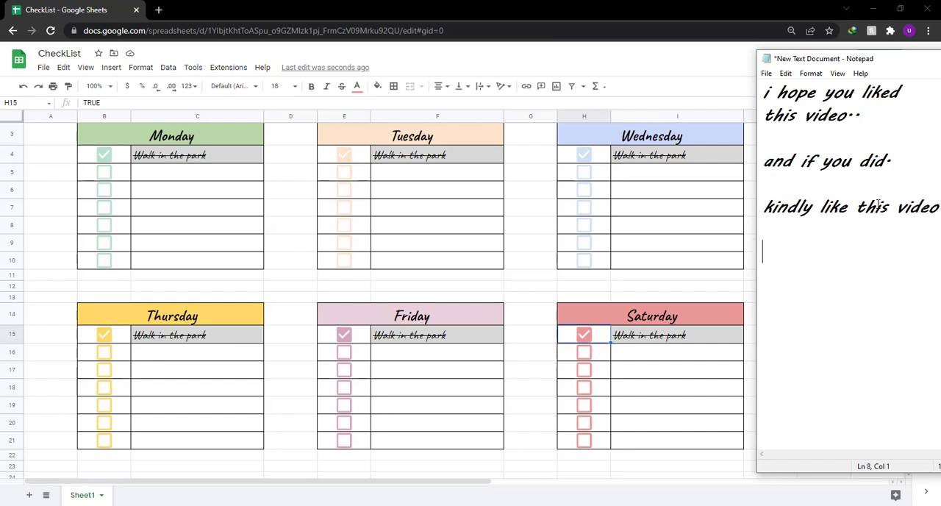
text(share it y)
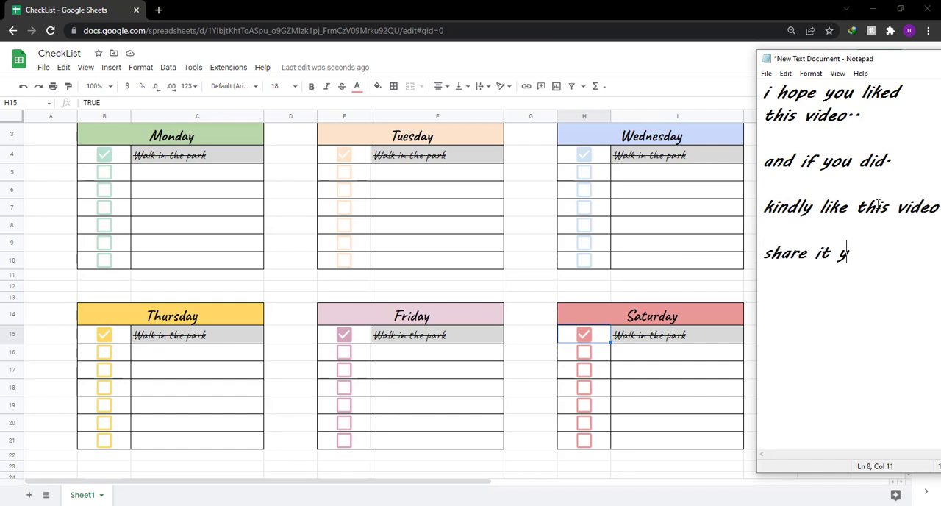
Add "share it with your" and "friends.." to the note as two lines separated by a blank line.
key(BackSpace)
text(with your f)
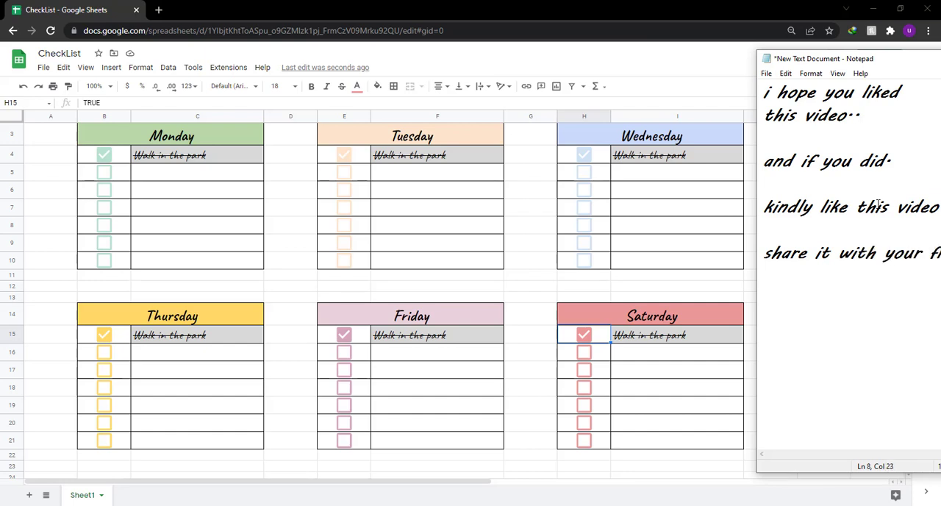
key(BackSpace)
key(BackSpace)
key(BackSpace)
text(friends..)
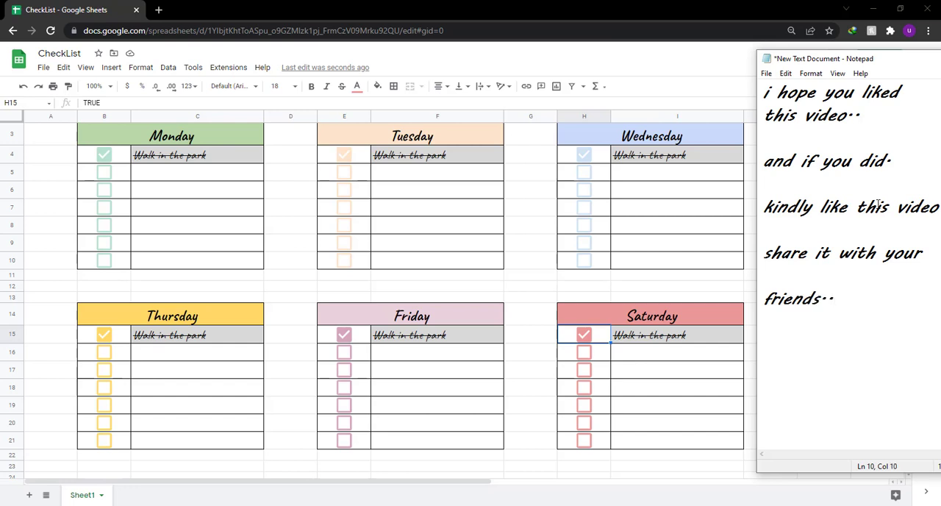
Replace the note's text with the lines "and subscribe", "to my channel" and "please..", separated by blank lines.
key(ctrl+a)
key(BackSpace)
text(and su)
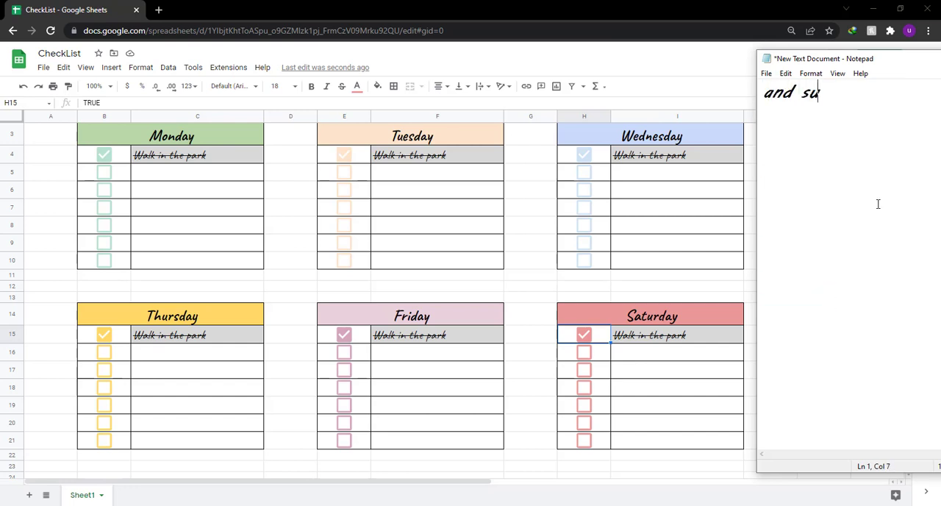
text(bscribe)
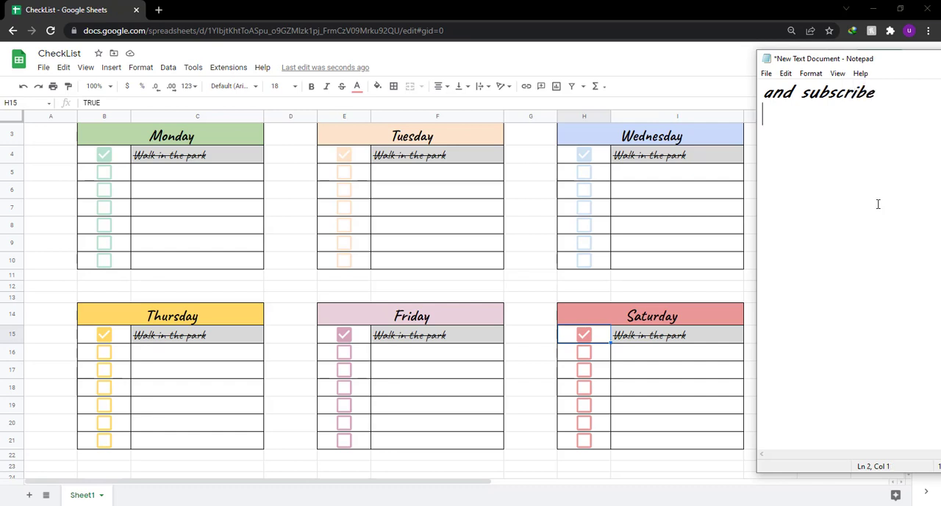
key(Return)
text(to my channel)
key(Return)
key(Return)
text(pl)
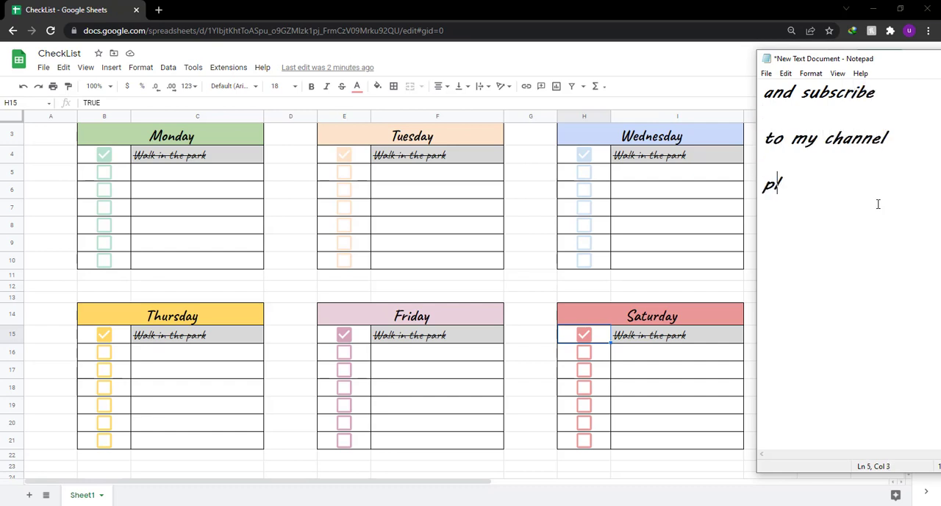
text(ease..)
Clear the note and write "take care", "i will see you" and "in the next video", separated by blank lines.
key(ctrl+a)
key(BackSpace)
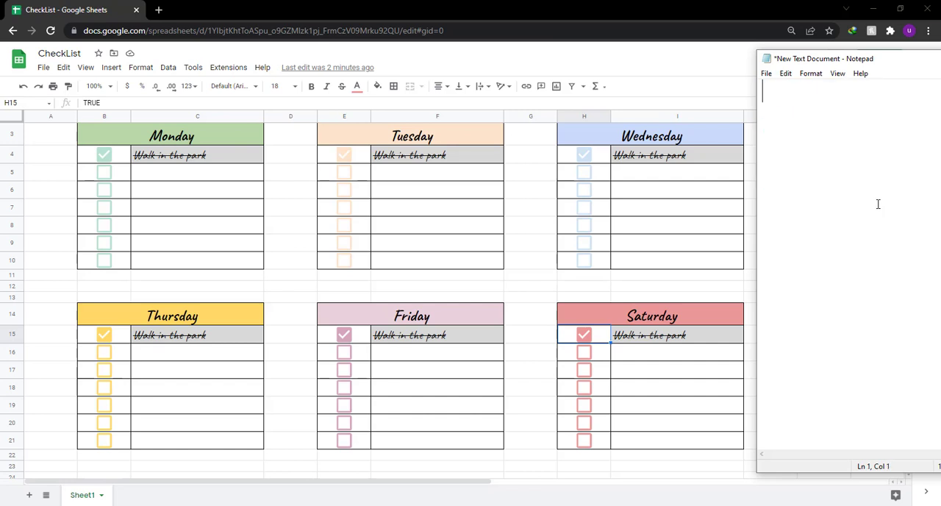
text(take care)
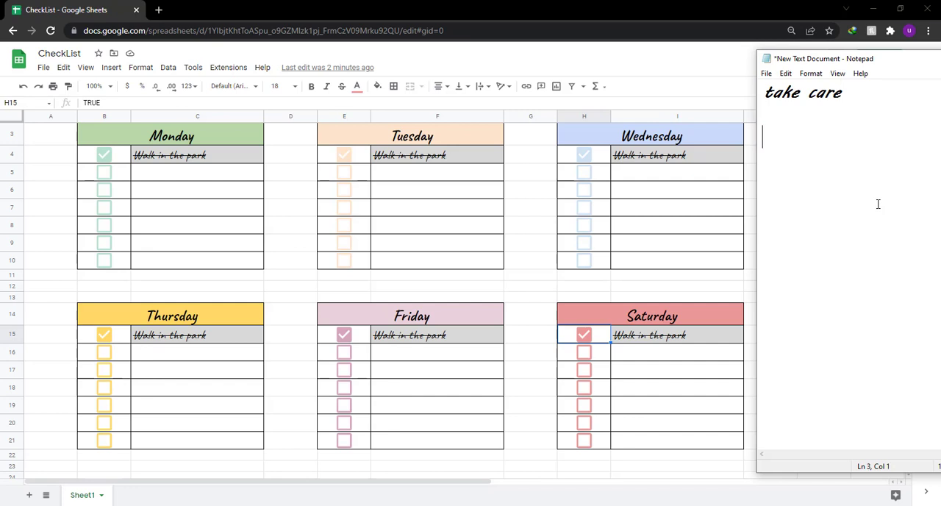
text(i will see you)
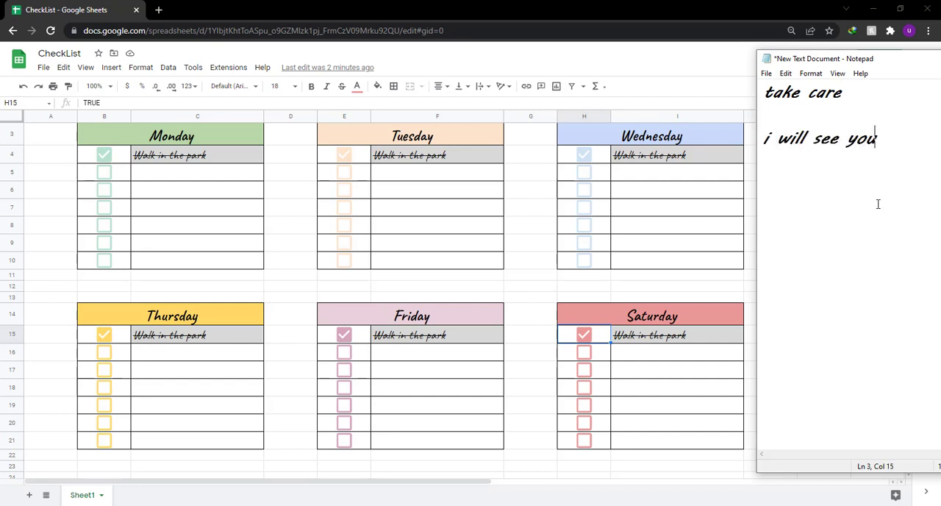
text(in the )
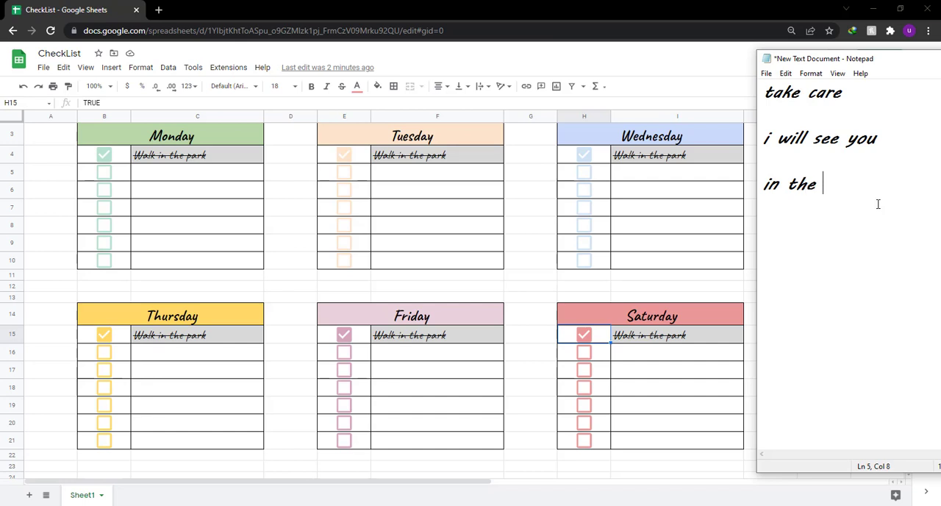
text(next videowith a)
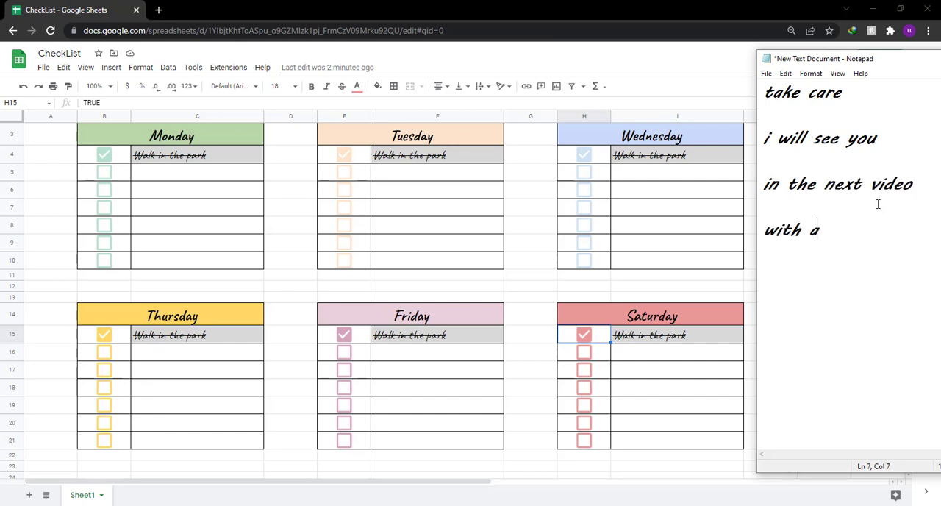
text(n othe)
text(amazing tu)
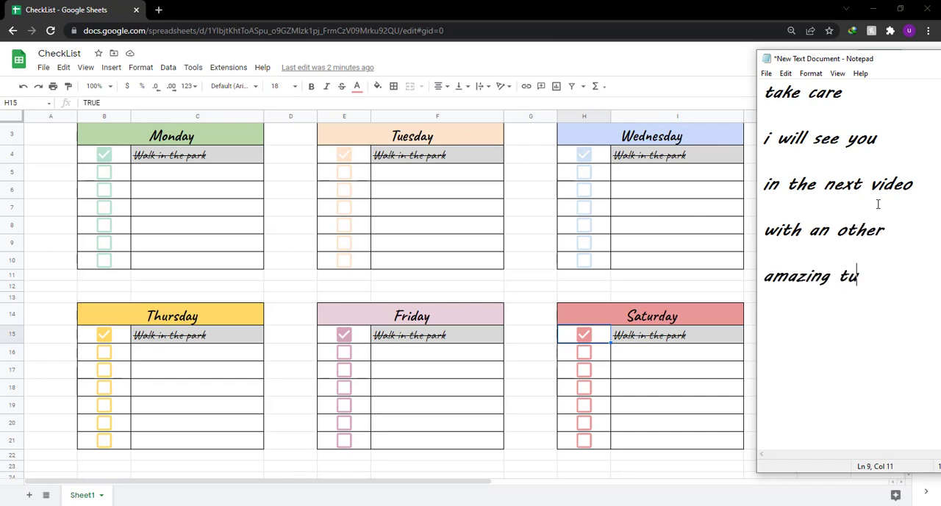
text(torial)
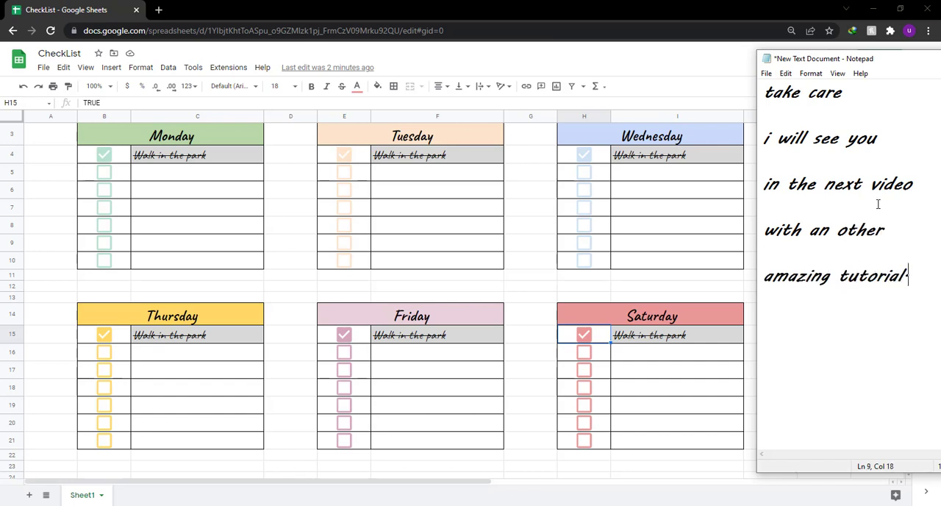
text(.)
Clear the note and write the sign-off "See Ya....".
key(ctrl+a)
key(BackSpace)
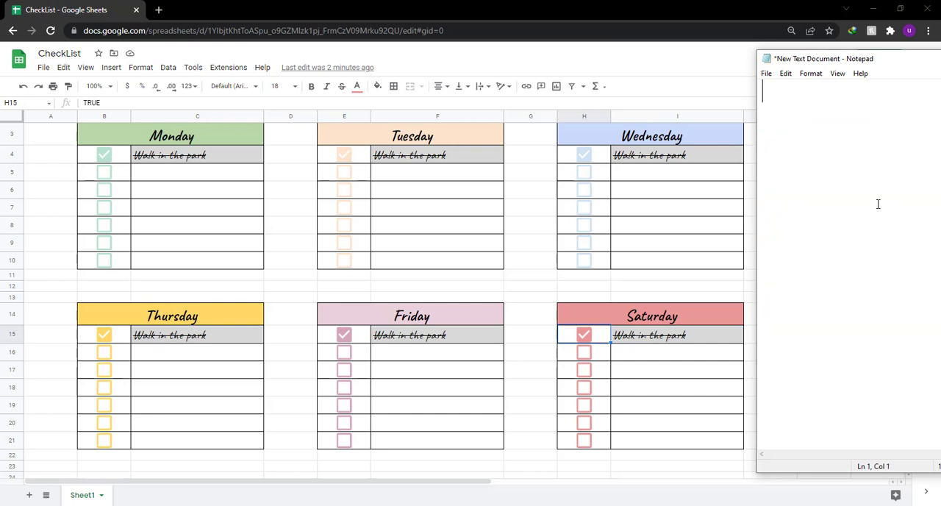
text(G)
key(BackSpace)
text(See Ya....)
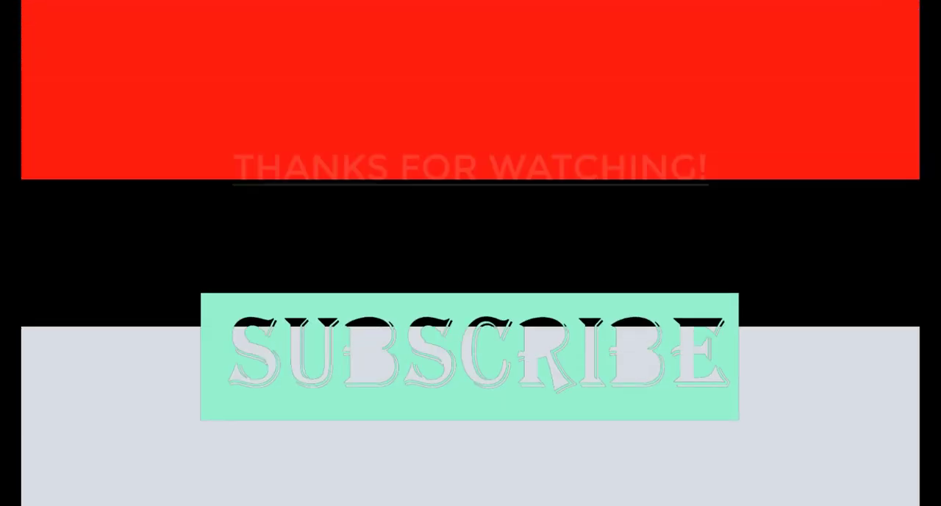